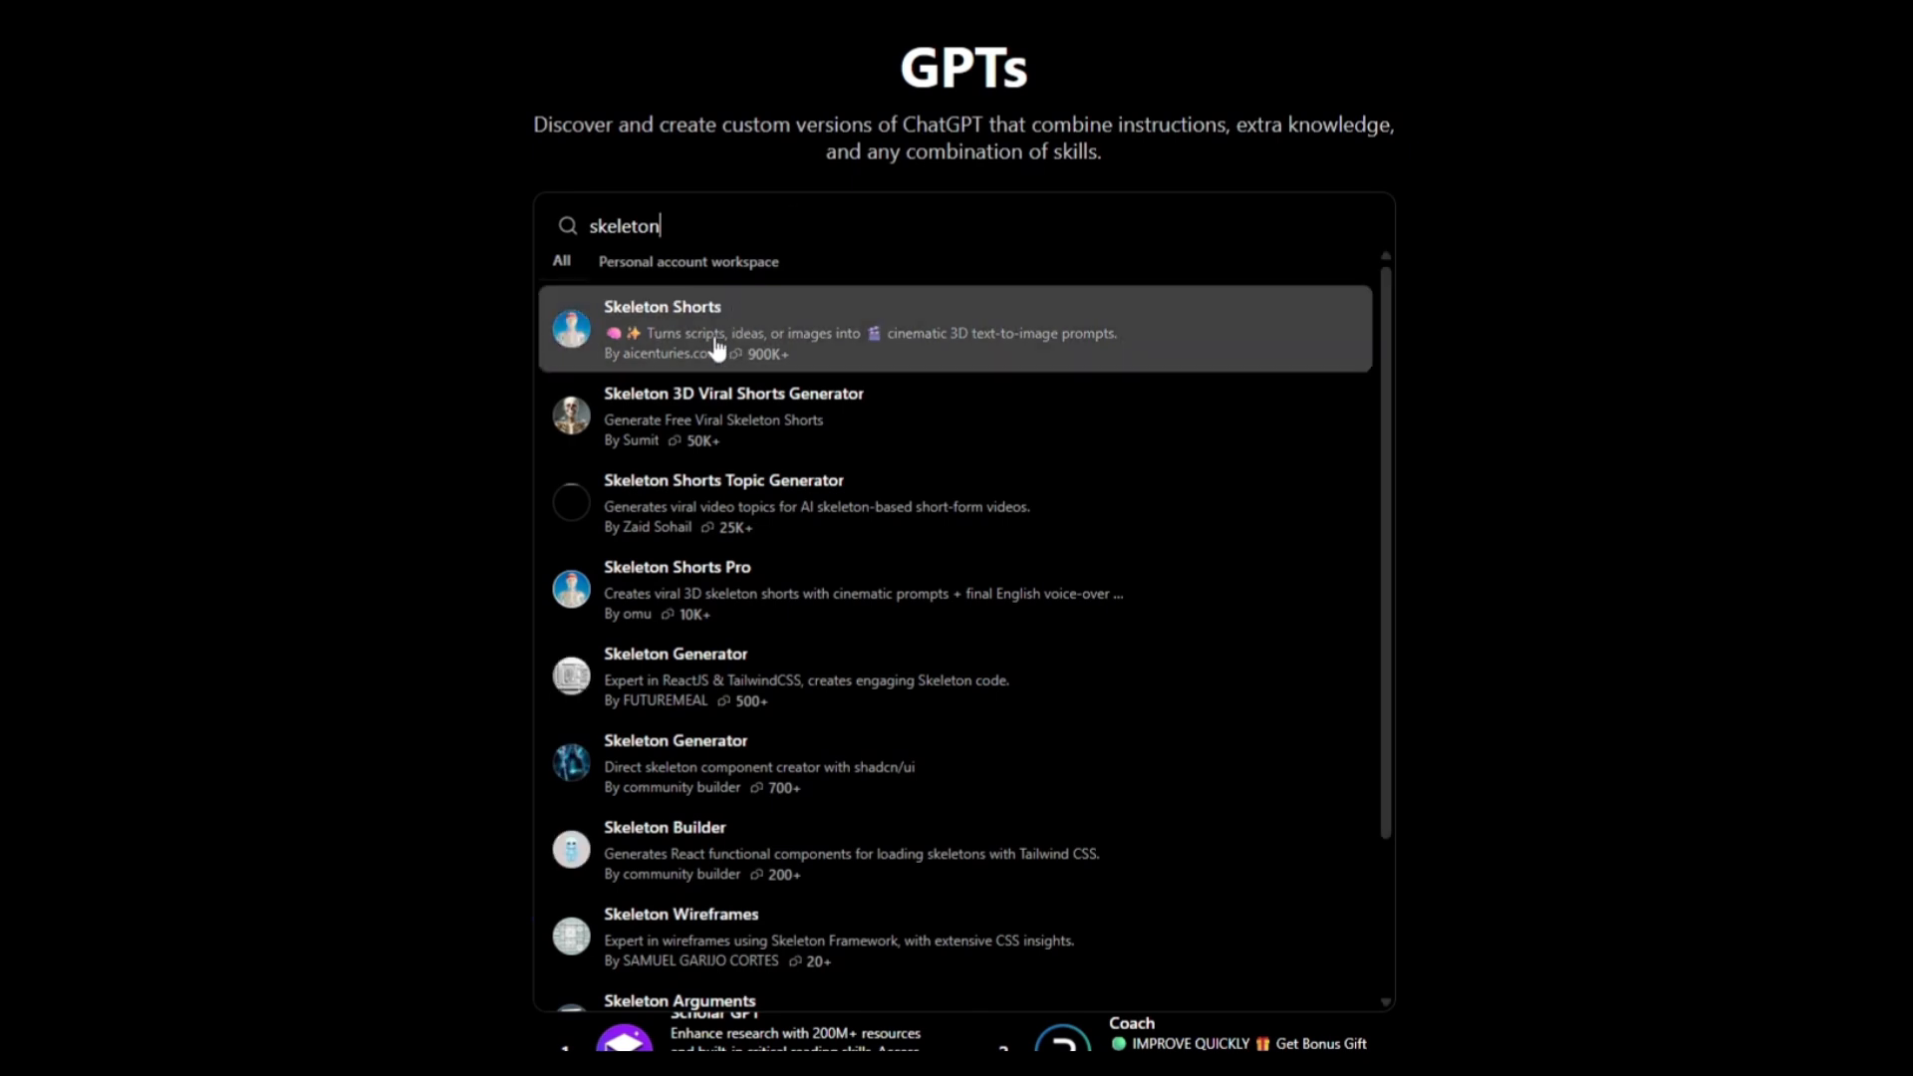
Start a chat with the Skeleton Shorts GPT and send "what happens to body if you drink diet soda".
click(715, 346)
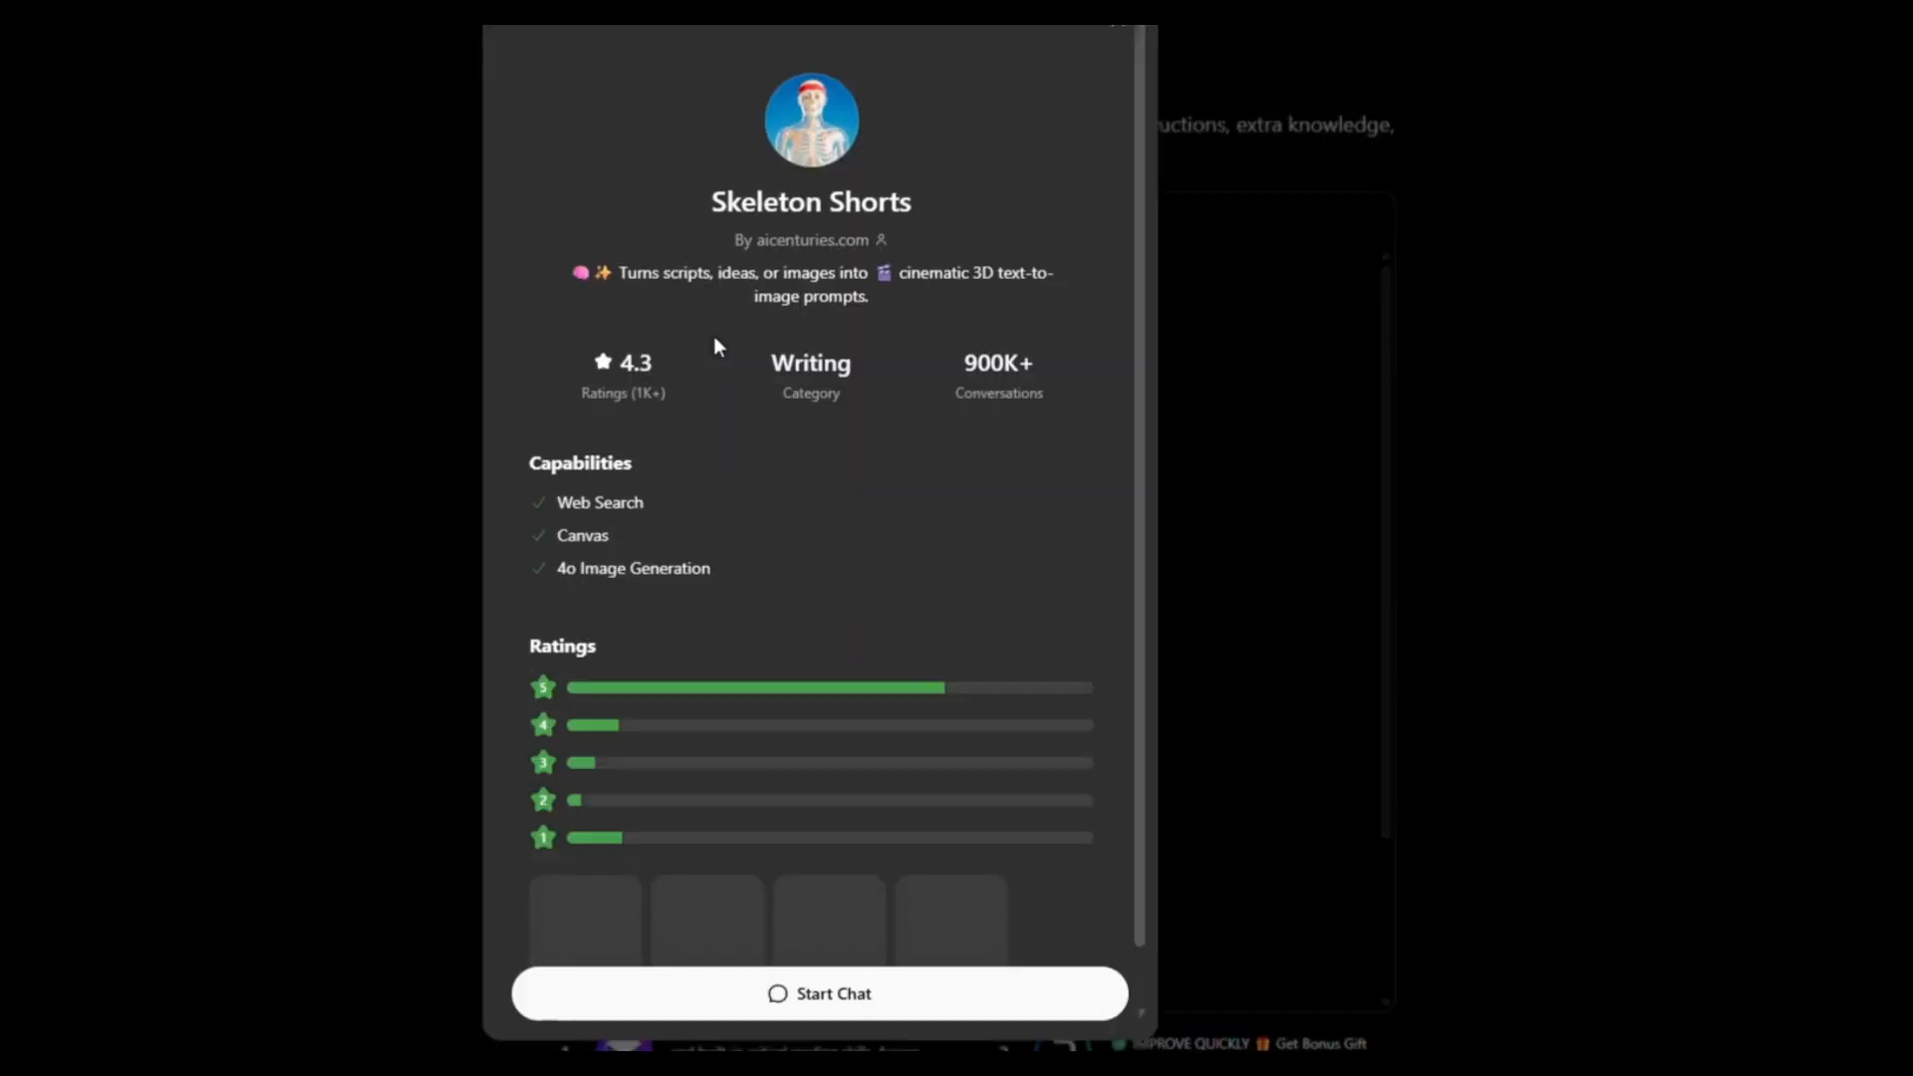
click(899, 1004)
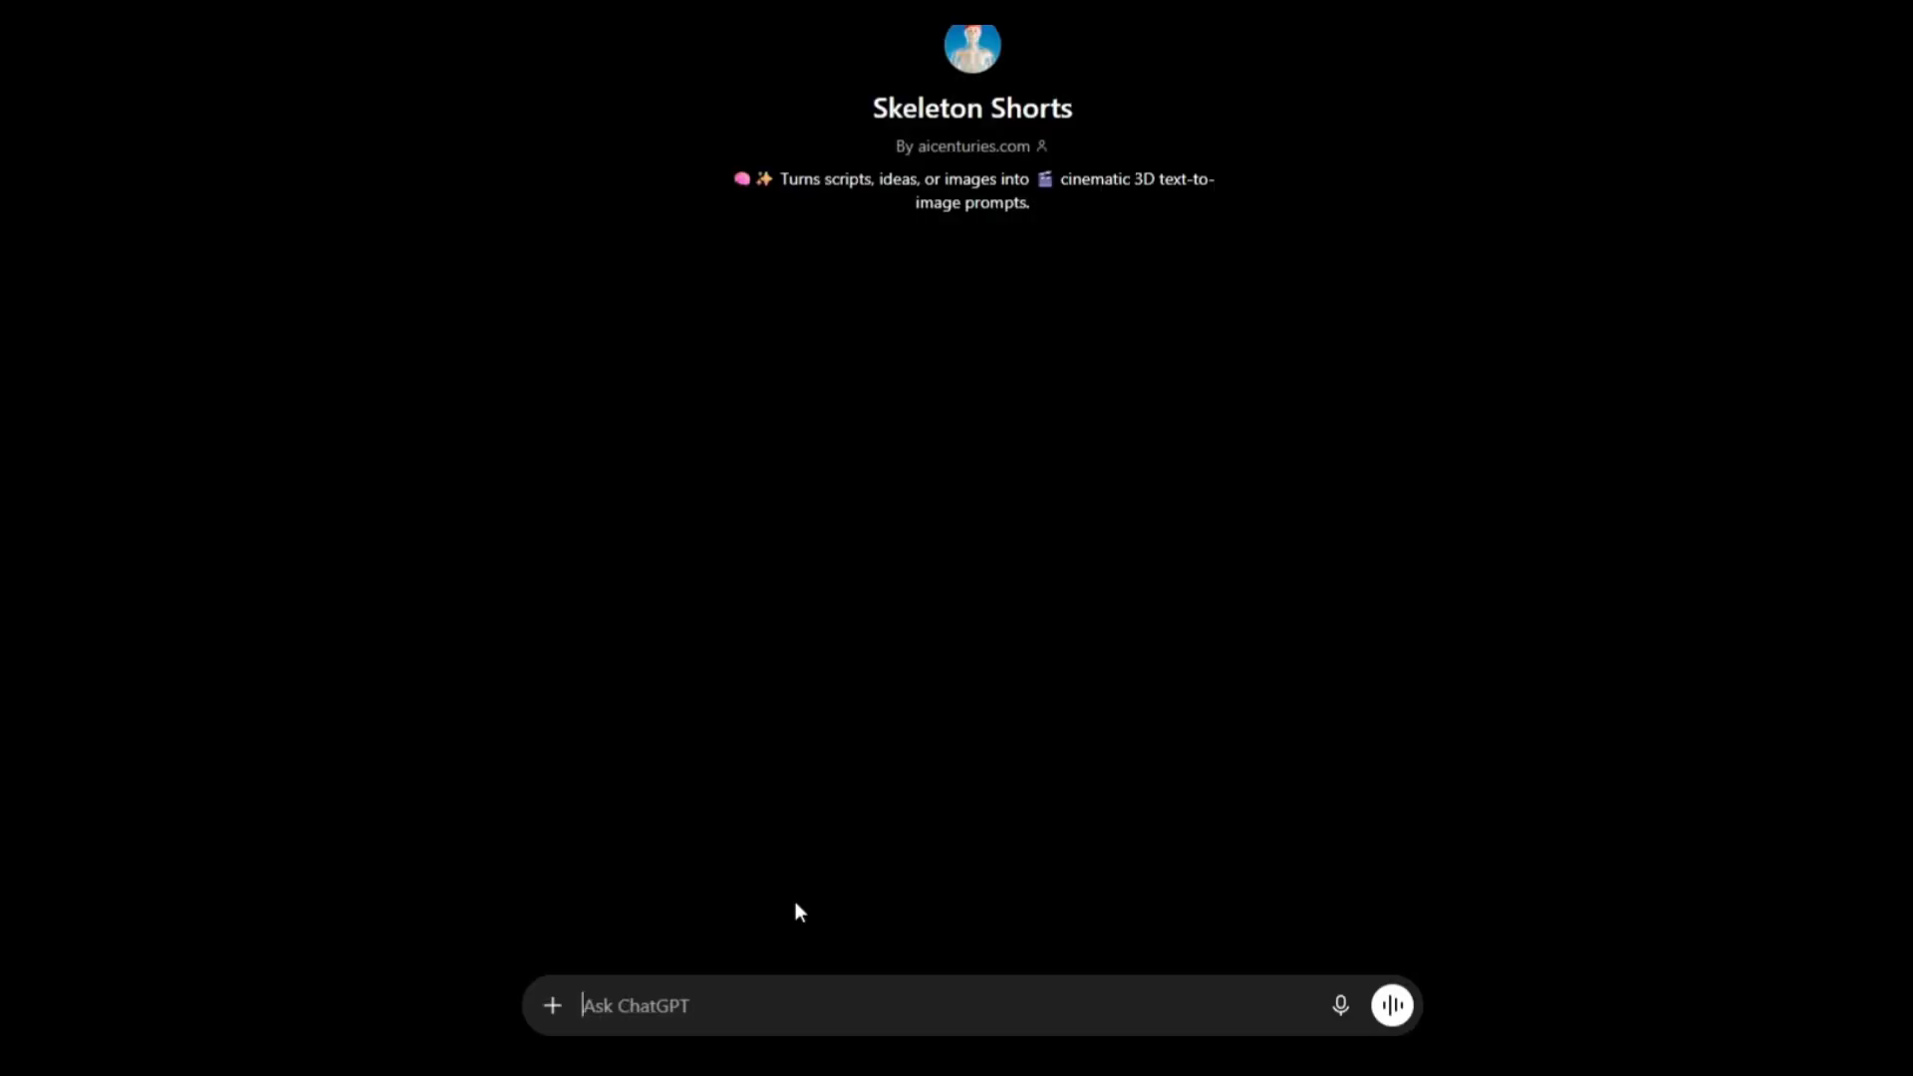
text(what happens to body if you )
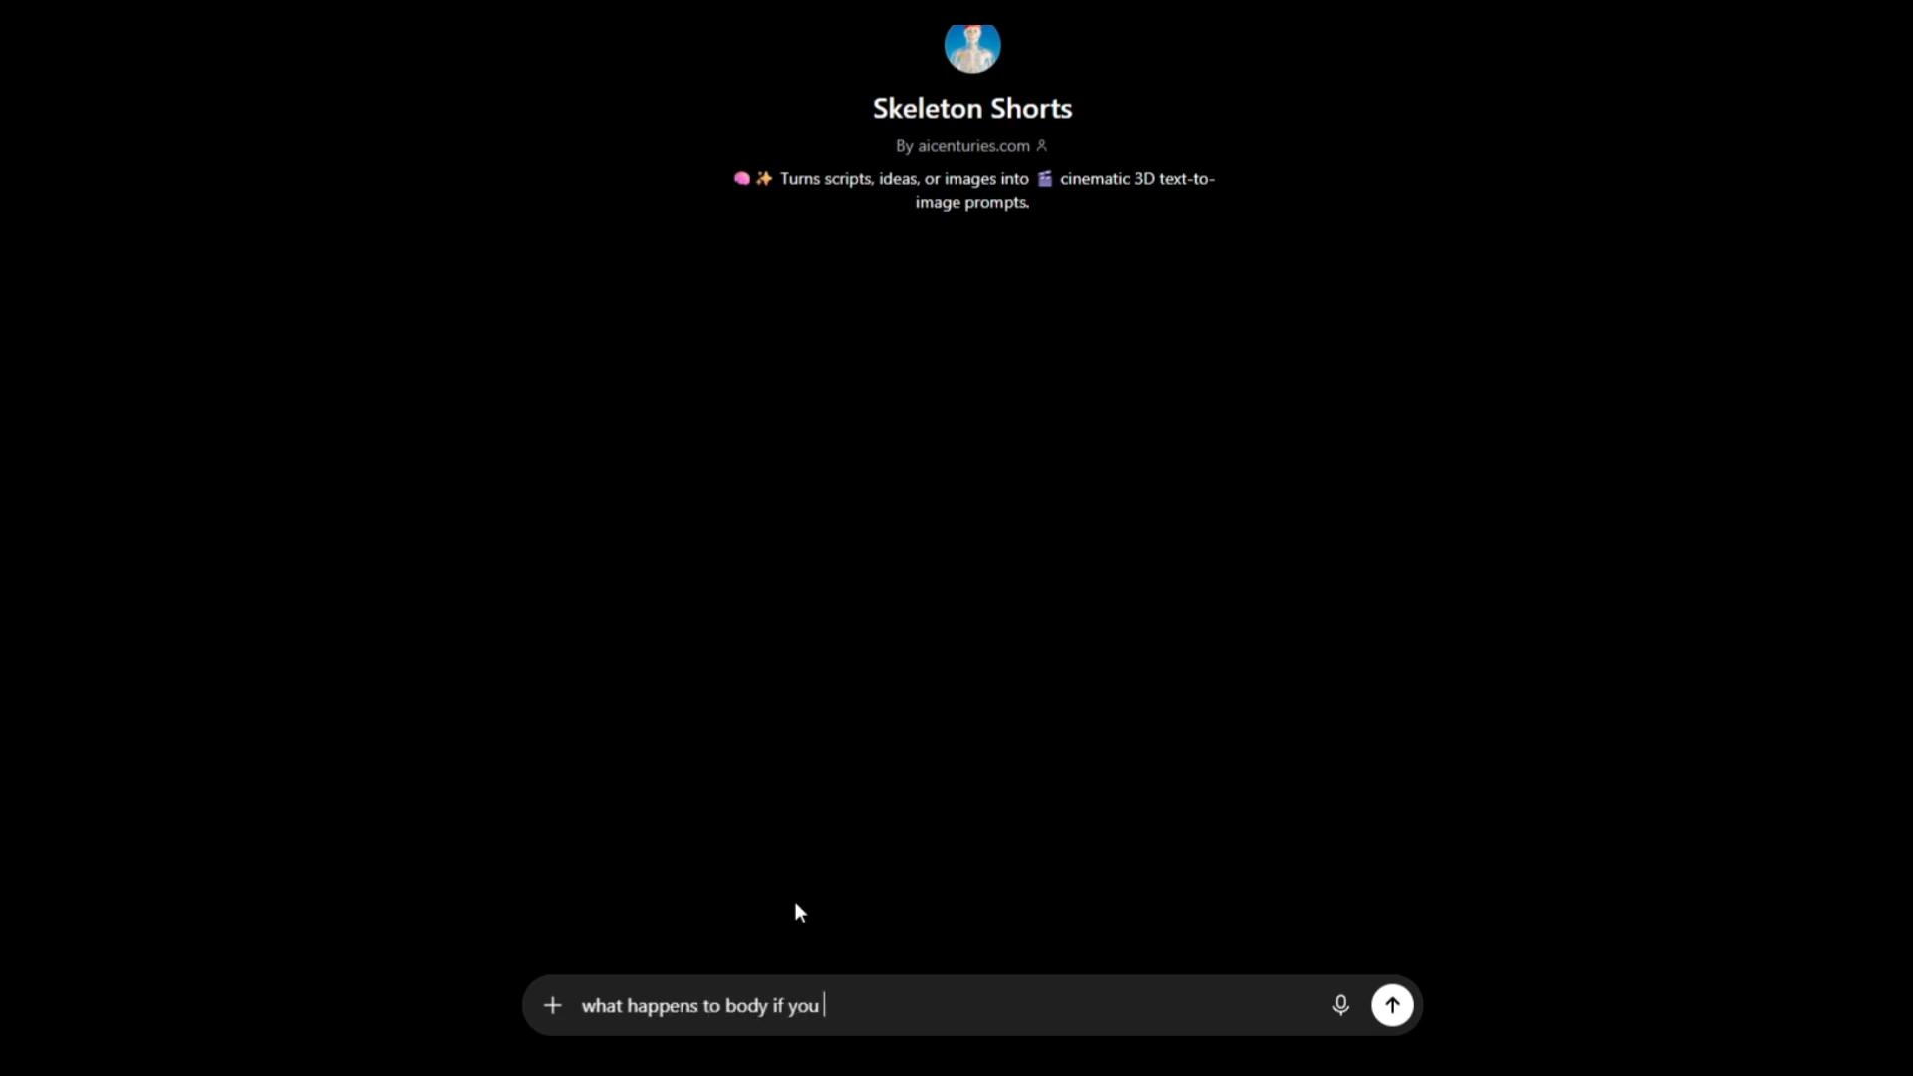
text(drink diet soda)
key(Return)
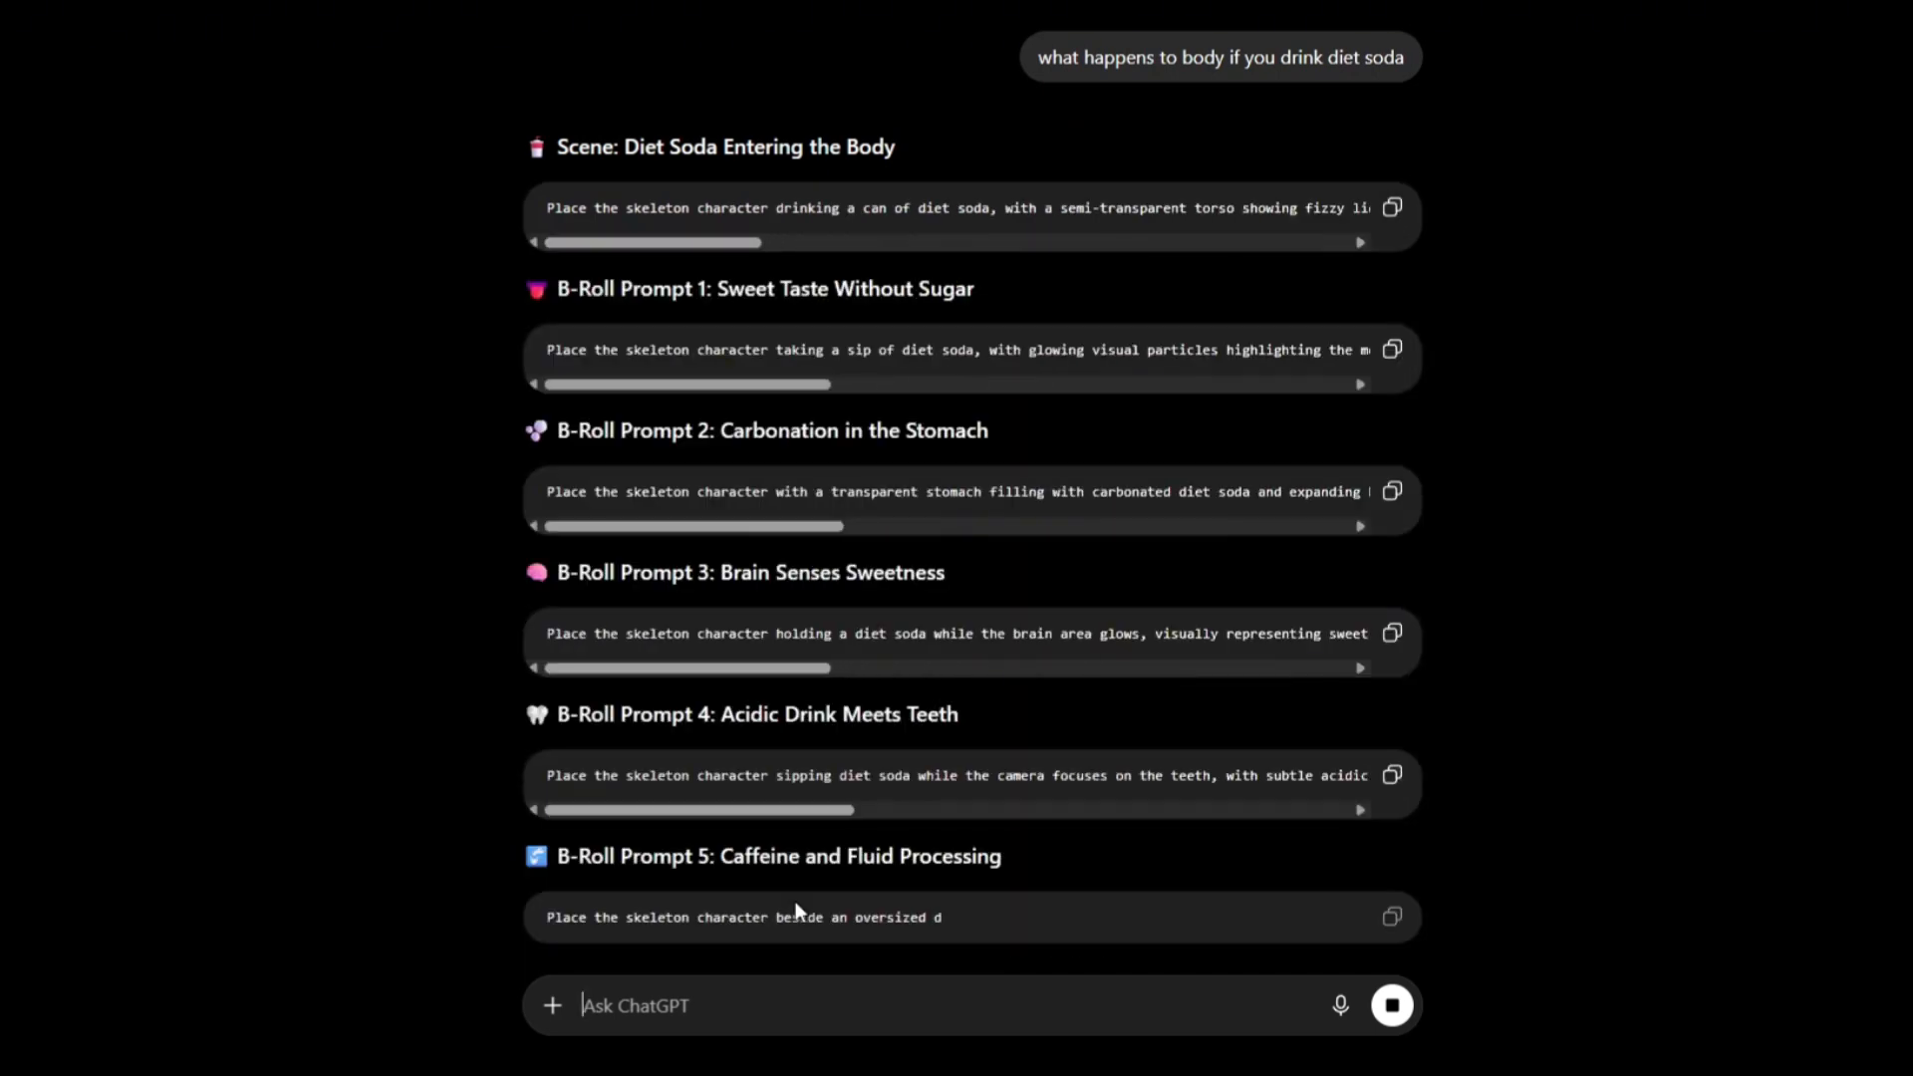
scroll(534, 534, up, 2)
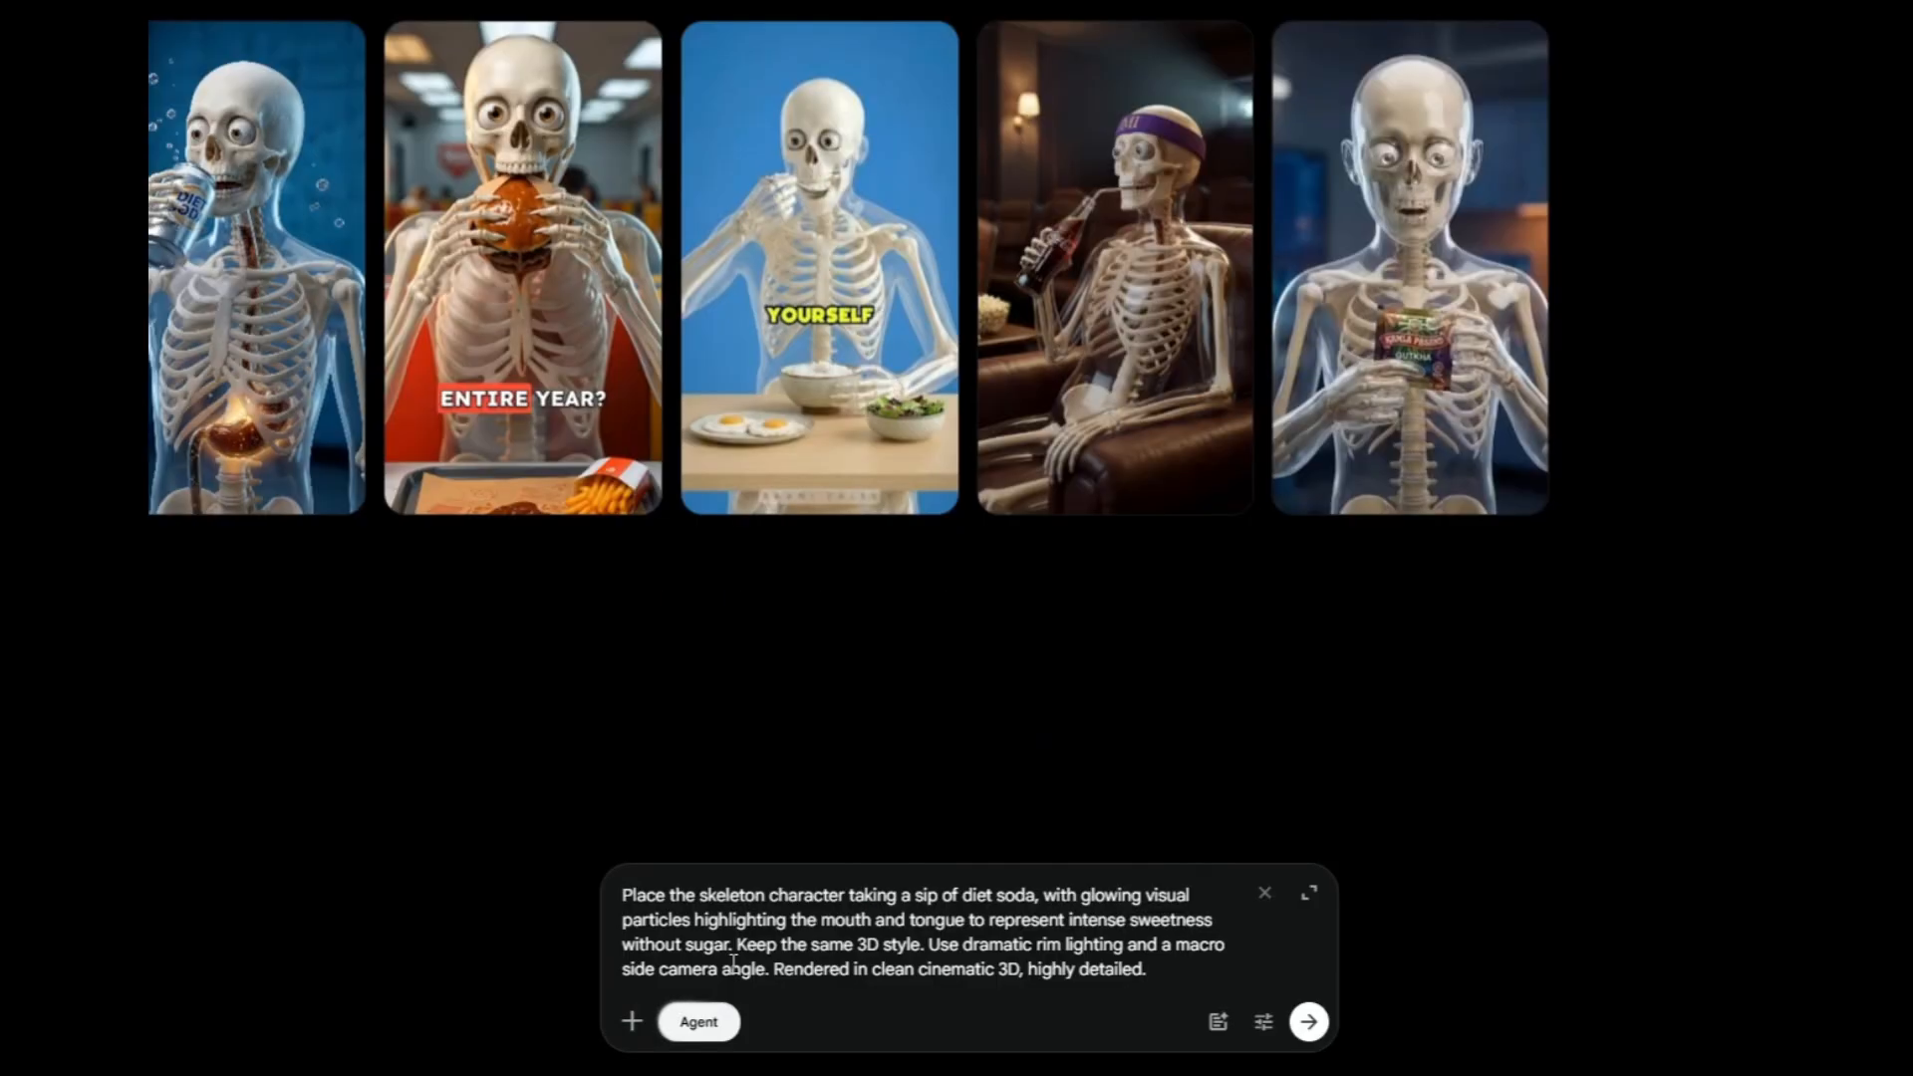
Copy the "Carbonation in the Stomach" prompt below the first one in the image generator and label the two "image 1:" and "image 2:".
click(1571, 491)
key(ctrl+v)
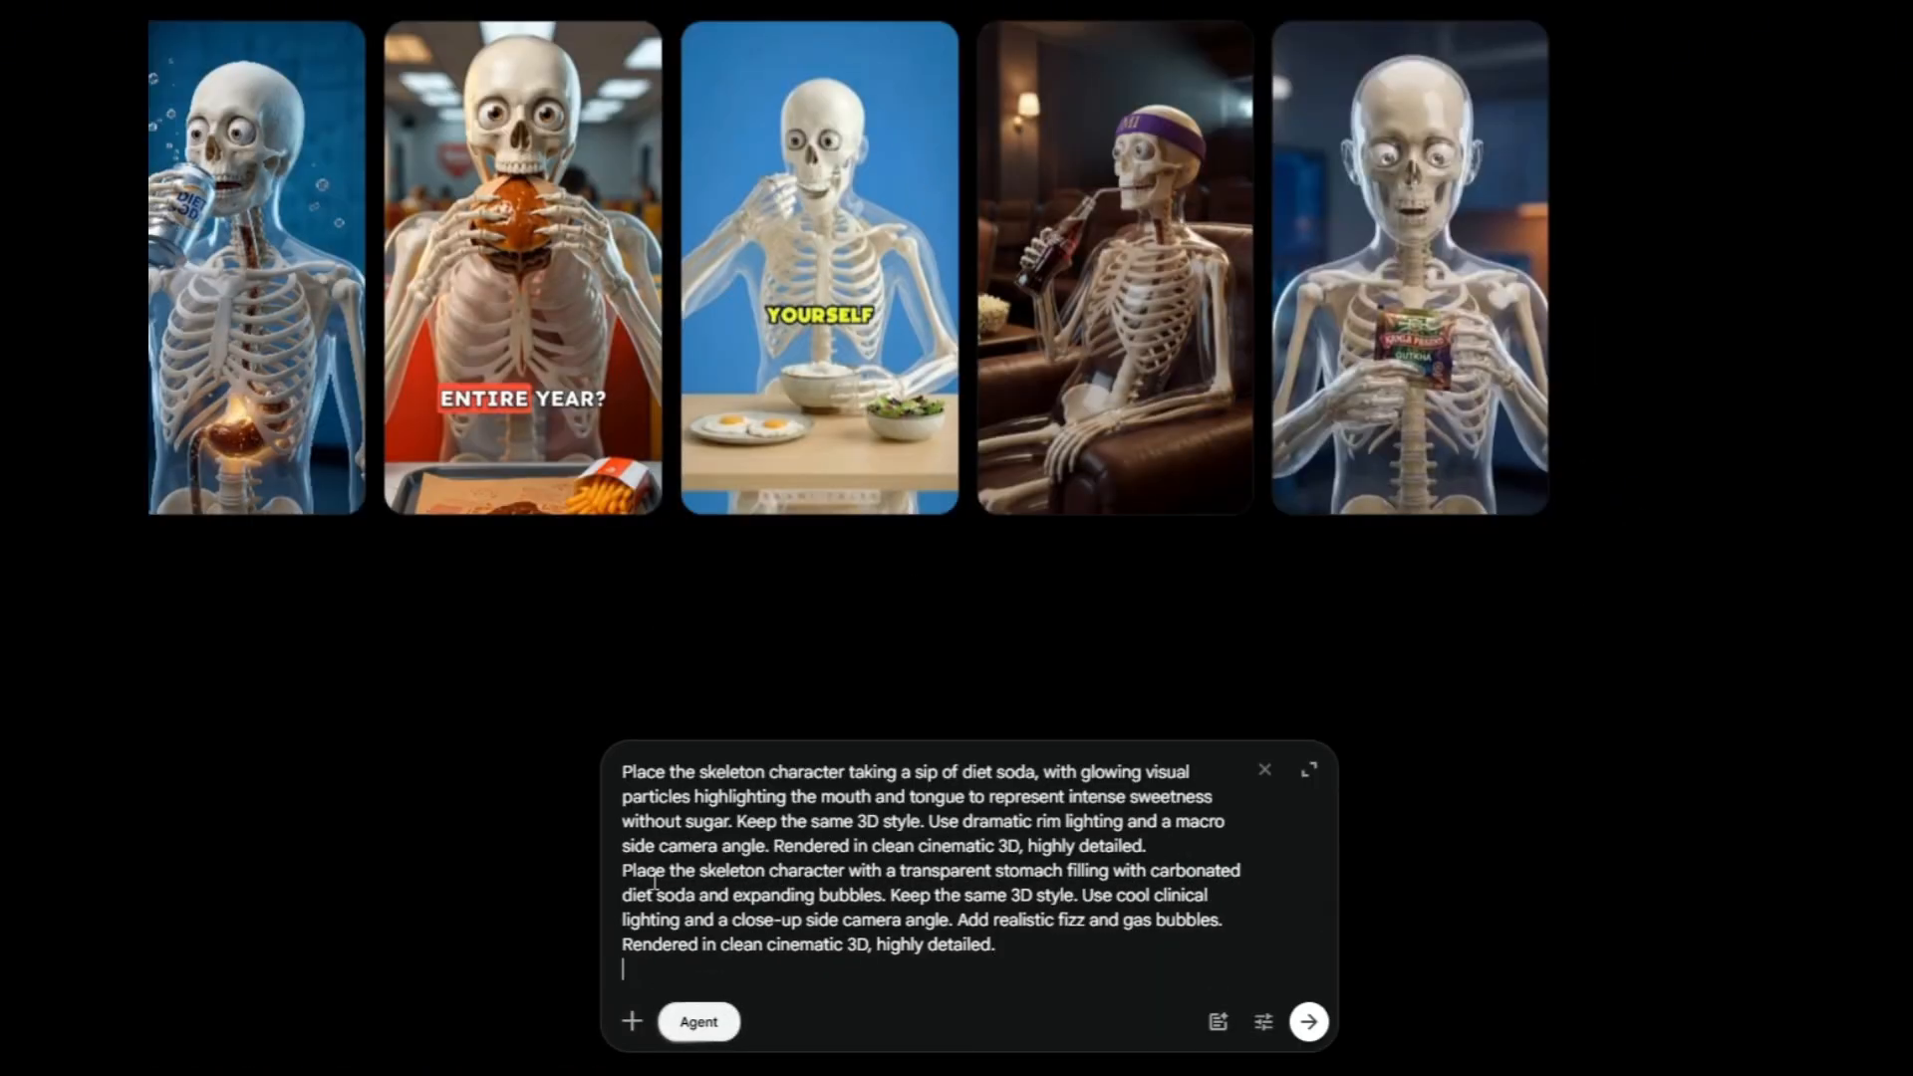
key(shift+Return)
key(shift+Return)
key(Up)
text(image)
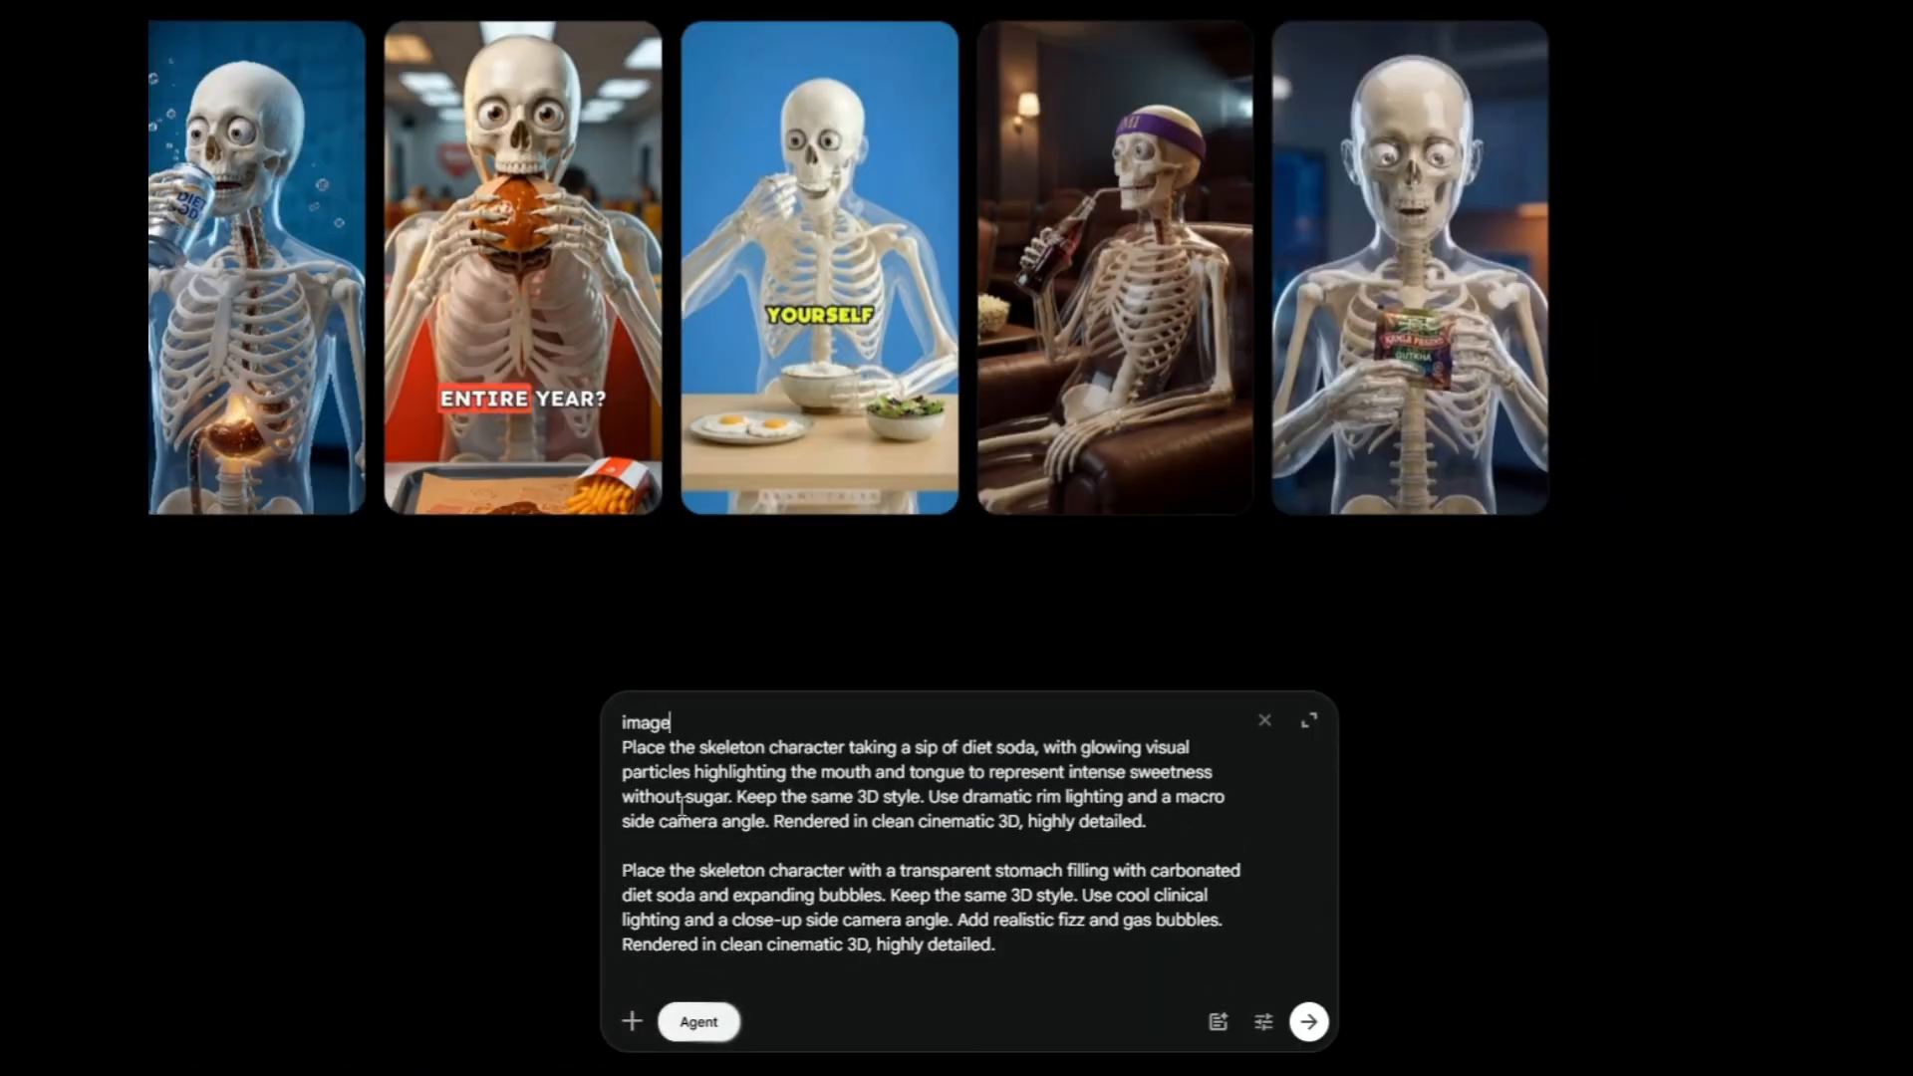
click(720, 847)
key(shift+Return)
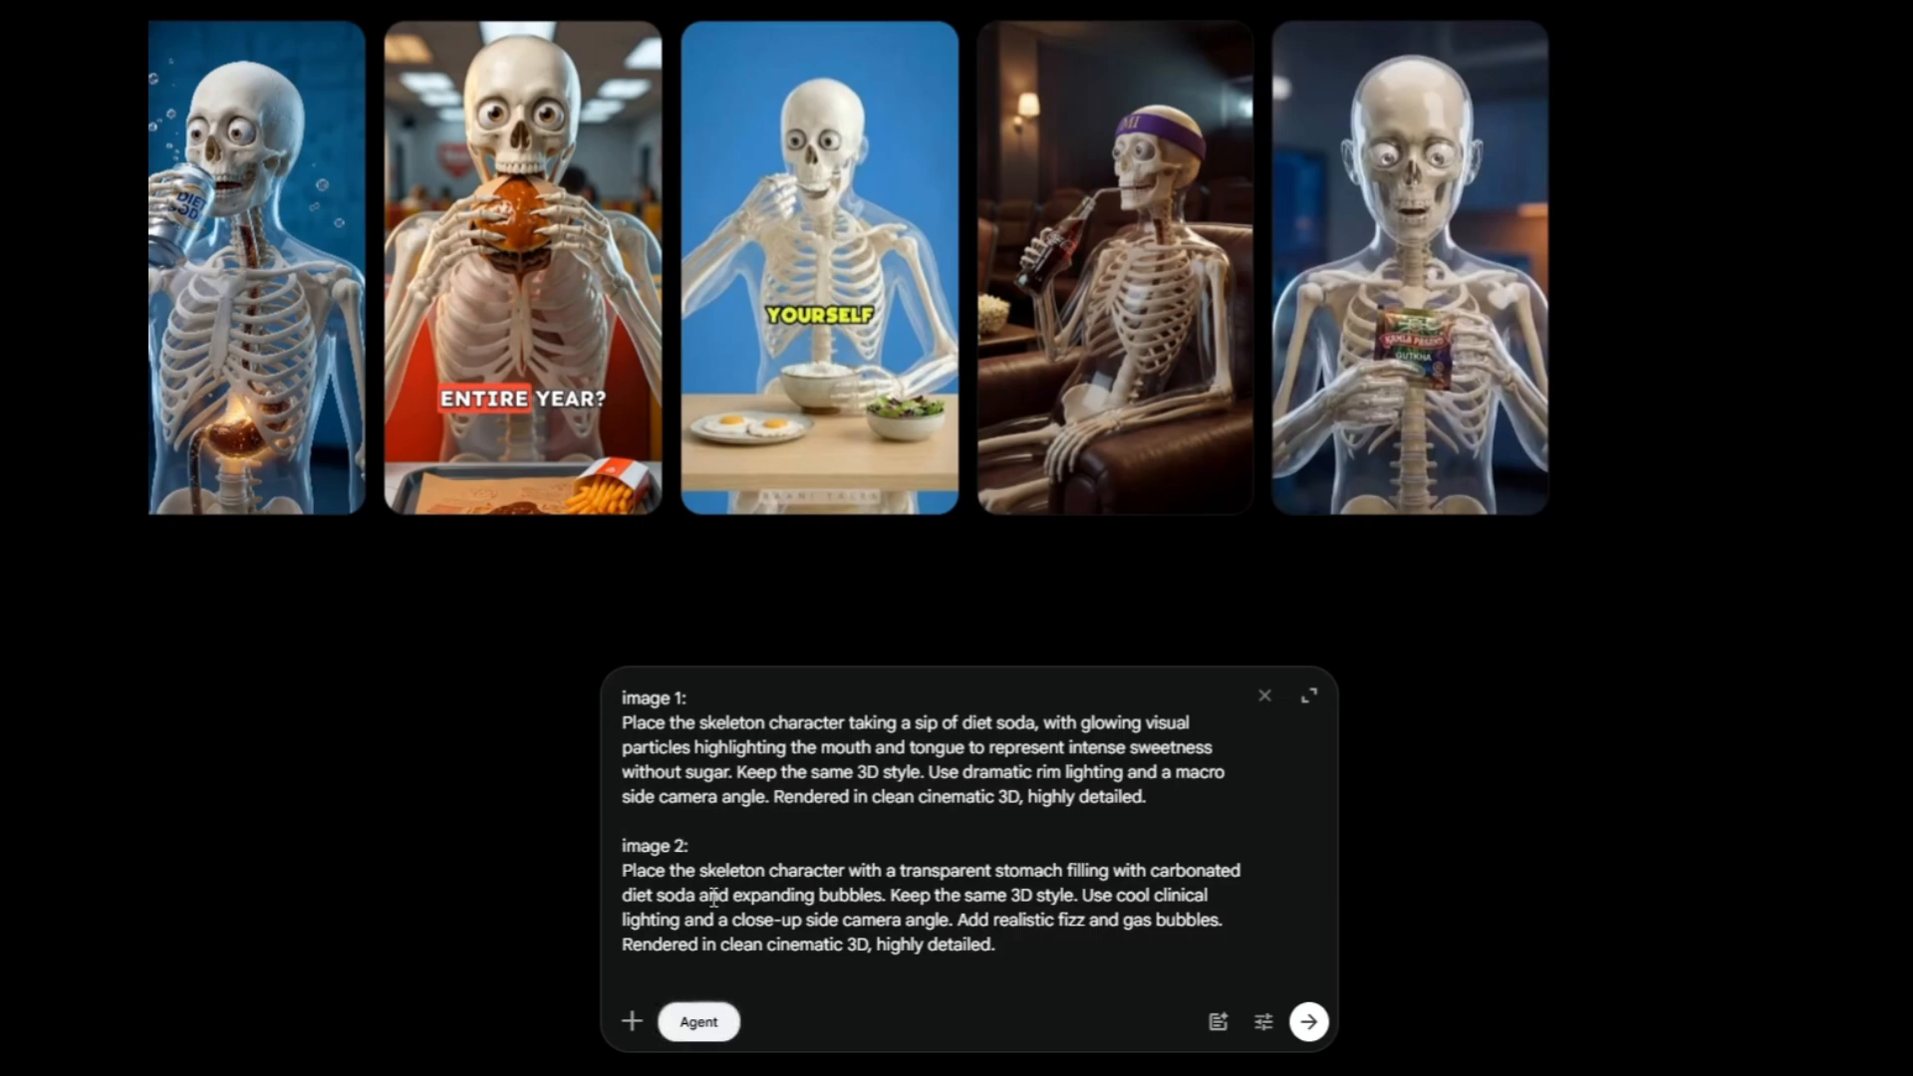
Add an "image 3:" label to the image generator's prompt and paste the transparent-stomach carbonation prompt beneath it.
key(ctrl+Tab)
key(ctrl+shift+Tab)
click(1064, 948)
key(shift+Return)
text(image )
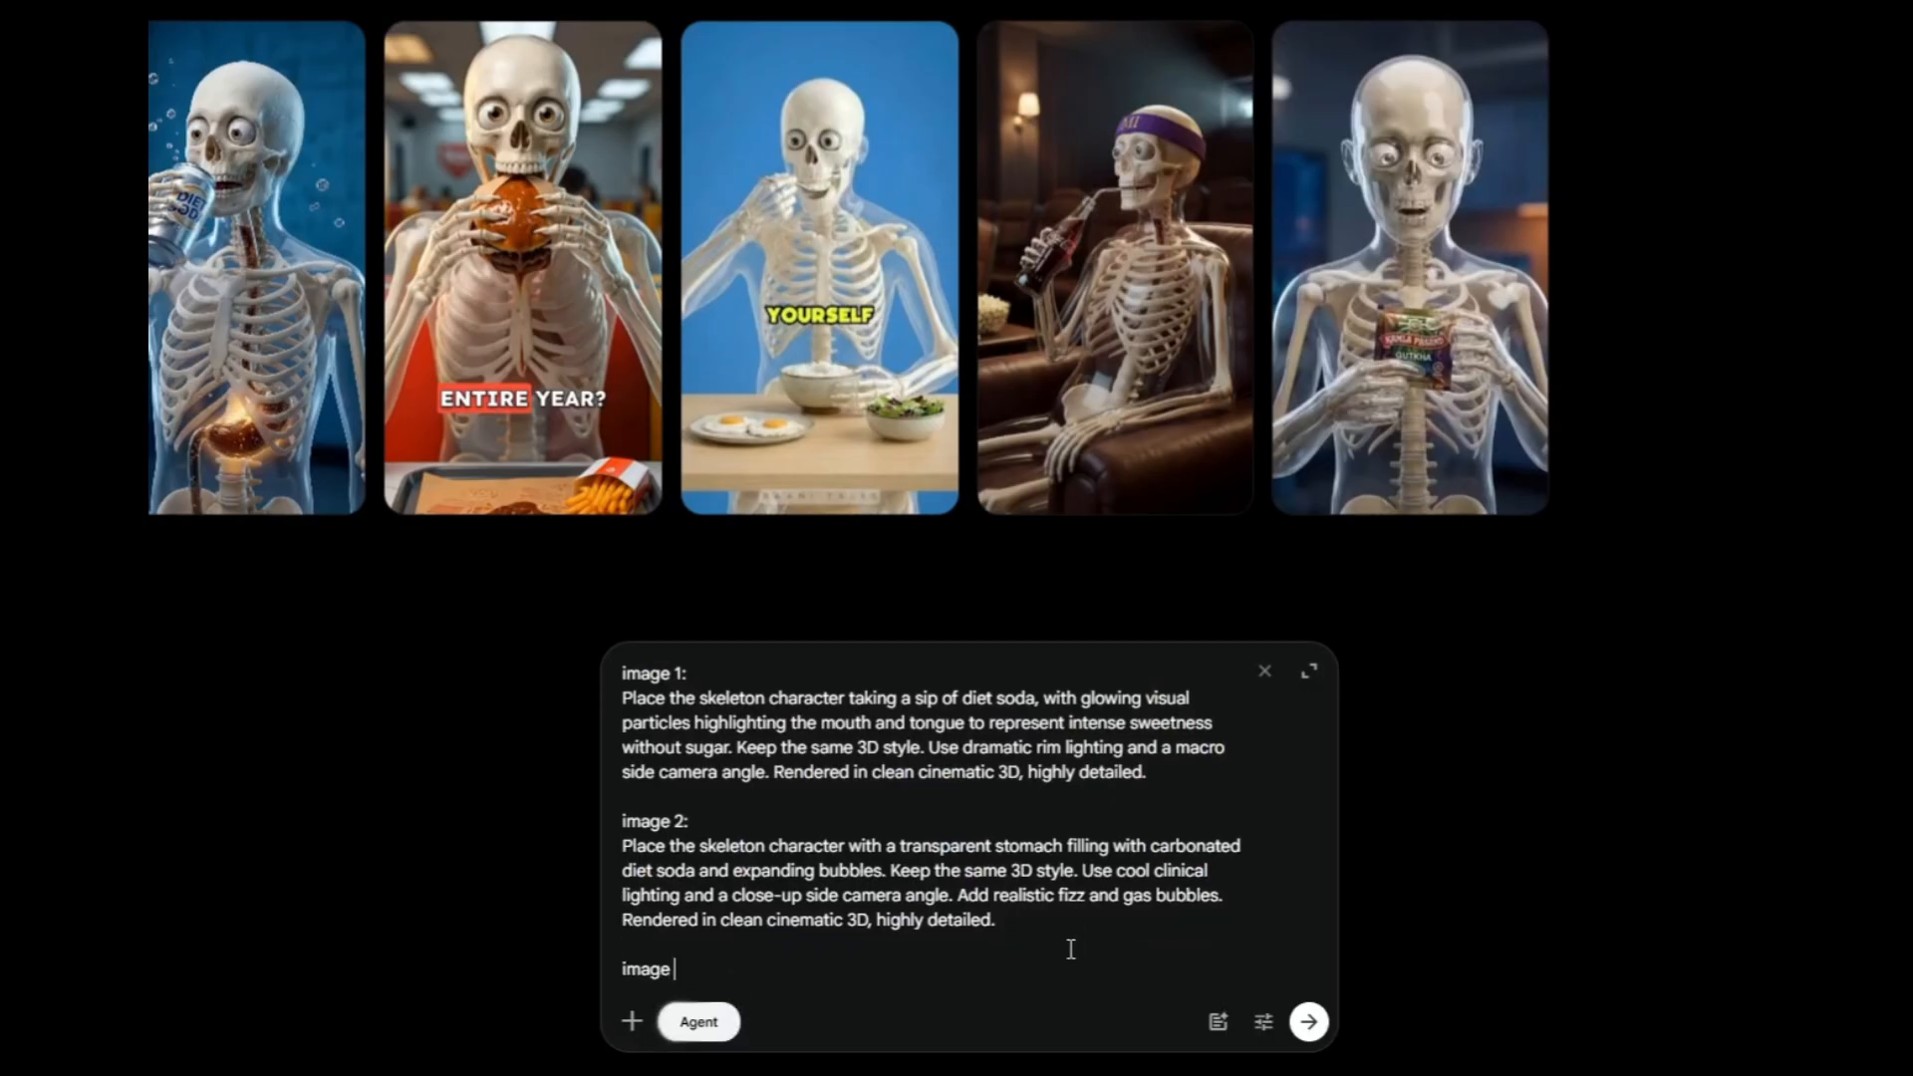
text(3:)
key(shift+Return)
key(ctrl+v)
Copy the "Brain Senses Sweetness" prompt from the chat into the image generator's prompt under the label "image 4:".
key(ctrl+Tab)
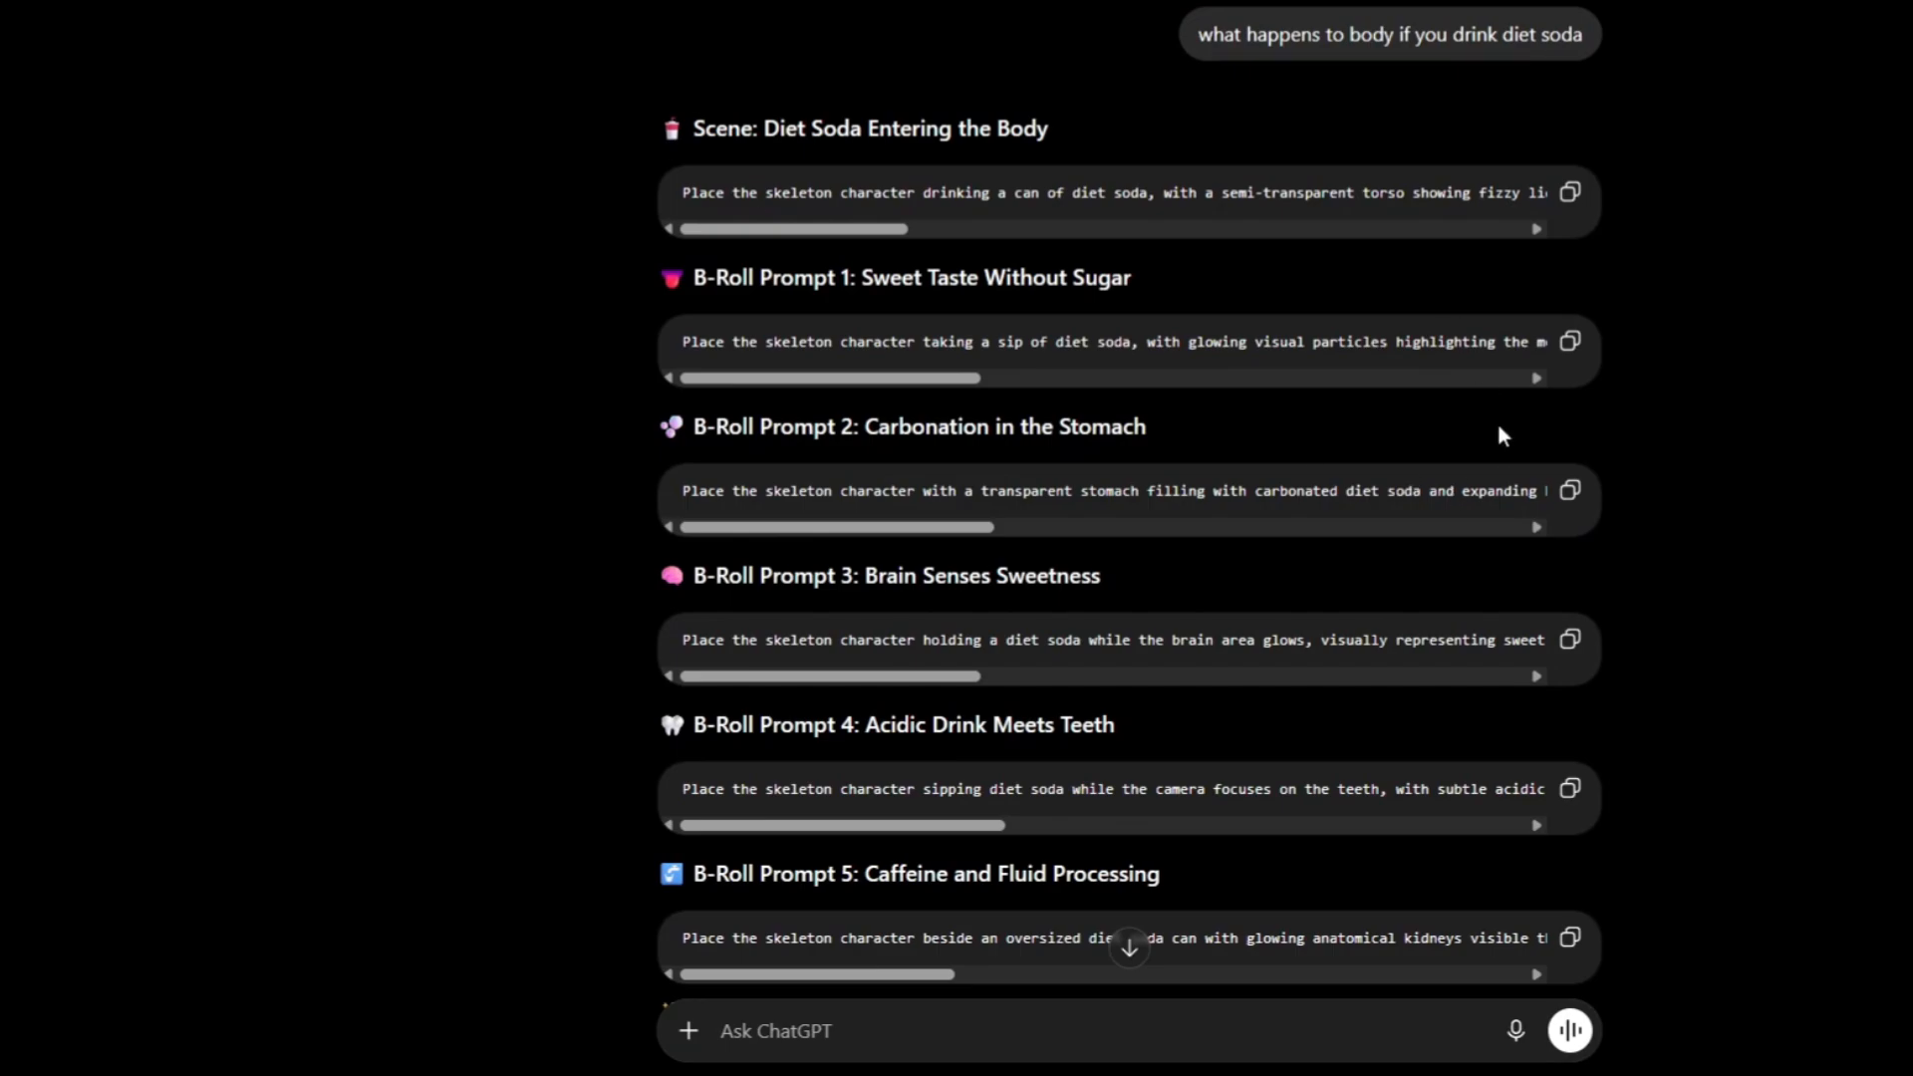
scroll(1089, 491, down, 1)
key(ctrl+shift+Tab)
text(i)
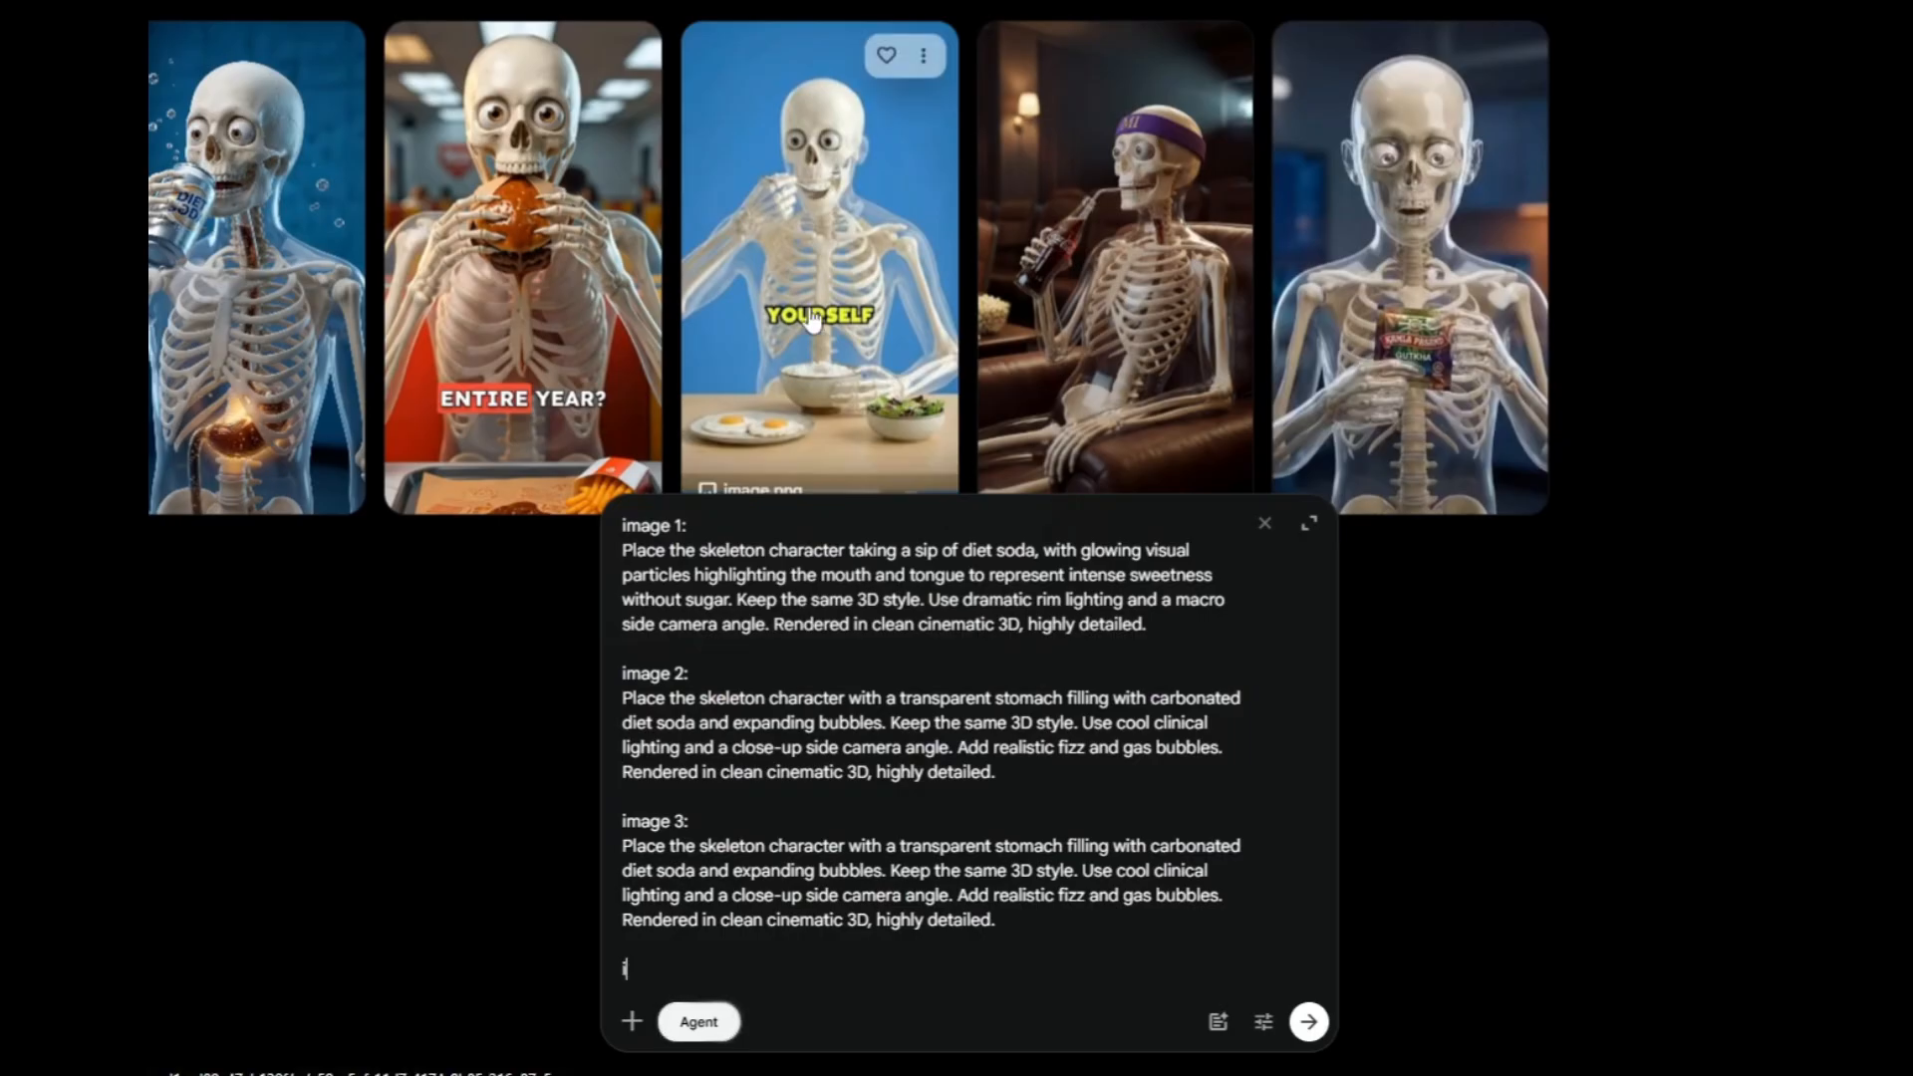
text(mage 4:)
key(shift+Return)
key(ctrl+v)
Copy the "Acidic Drink Meets Teeth" prompt from the chat into the image generator's prompt under the label "image 5:".
key(ctrl+Tab)
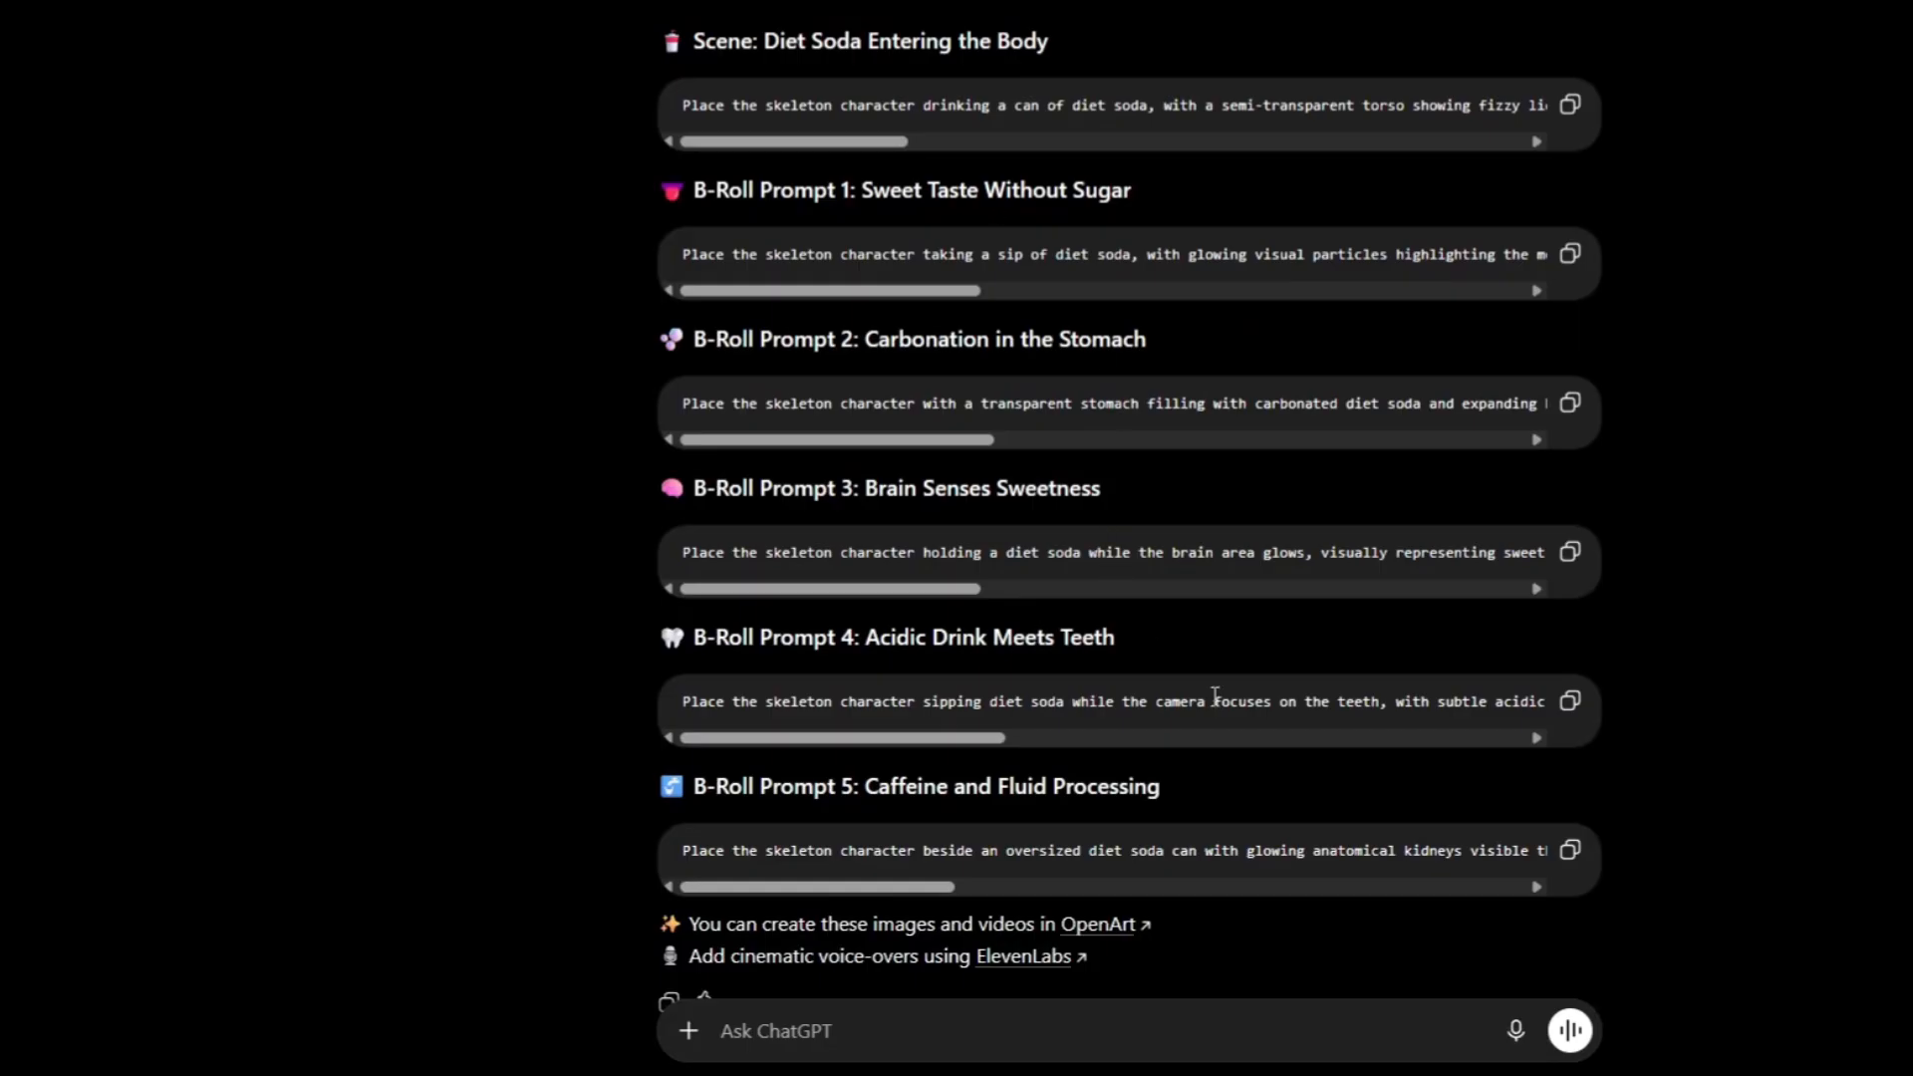
click(1571, 700)
key(ctrl+shift+Tab)
key(shift+Return)
key(shift+Return)
text(image 5:)
key(shift+Return)
key(ctrl+v)
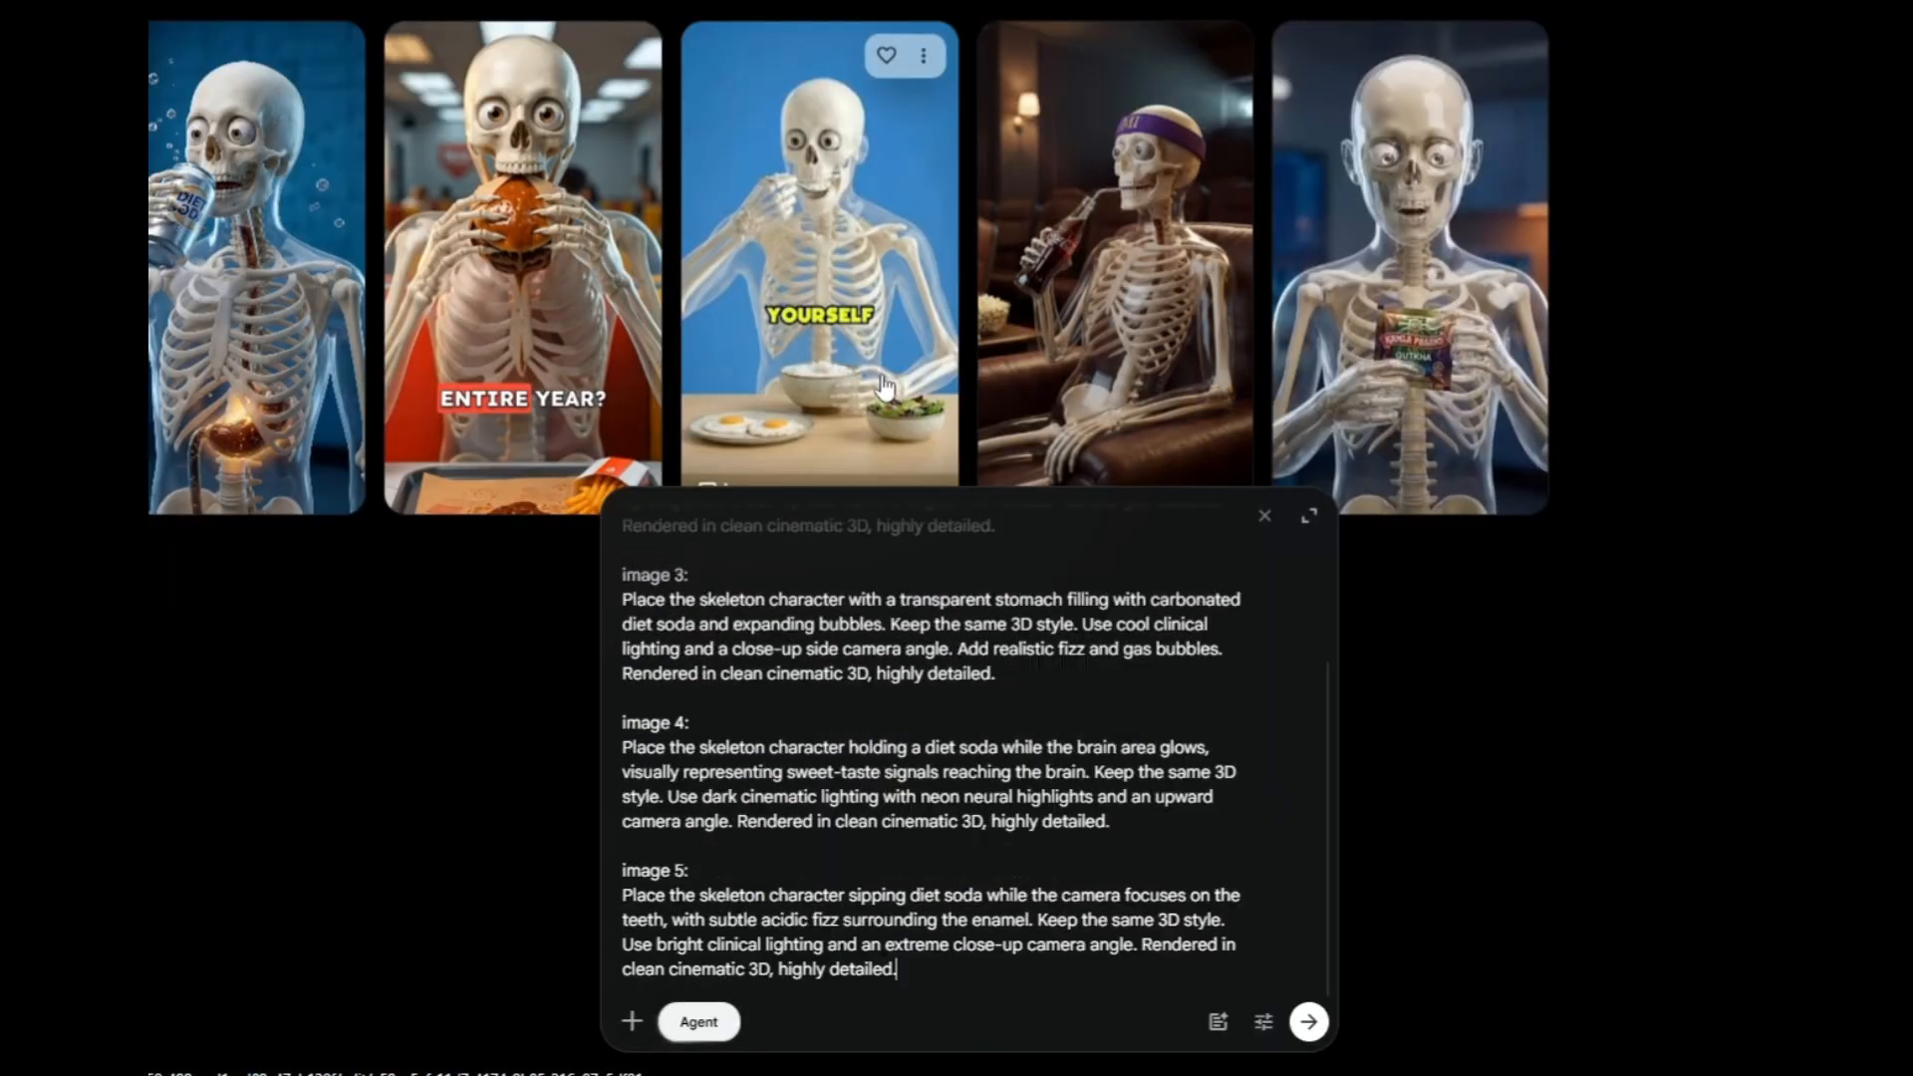
Add the "Caffeine and Fluid Processing" prompt from the chat under the label "image 6:" and submit the whole request for generation.
key(ctrl+Tab)
click(1571, 726)
key(ctrl+shift+Tab)
key(shift+Return)
key(shift+Return)
text(image 6:)
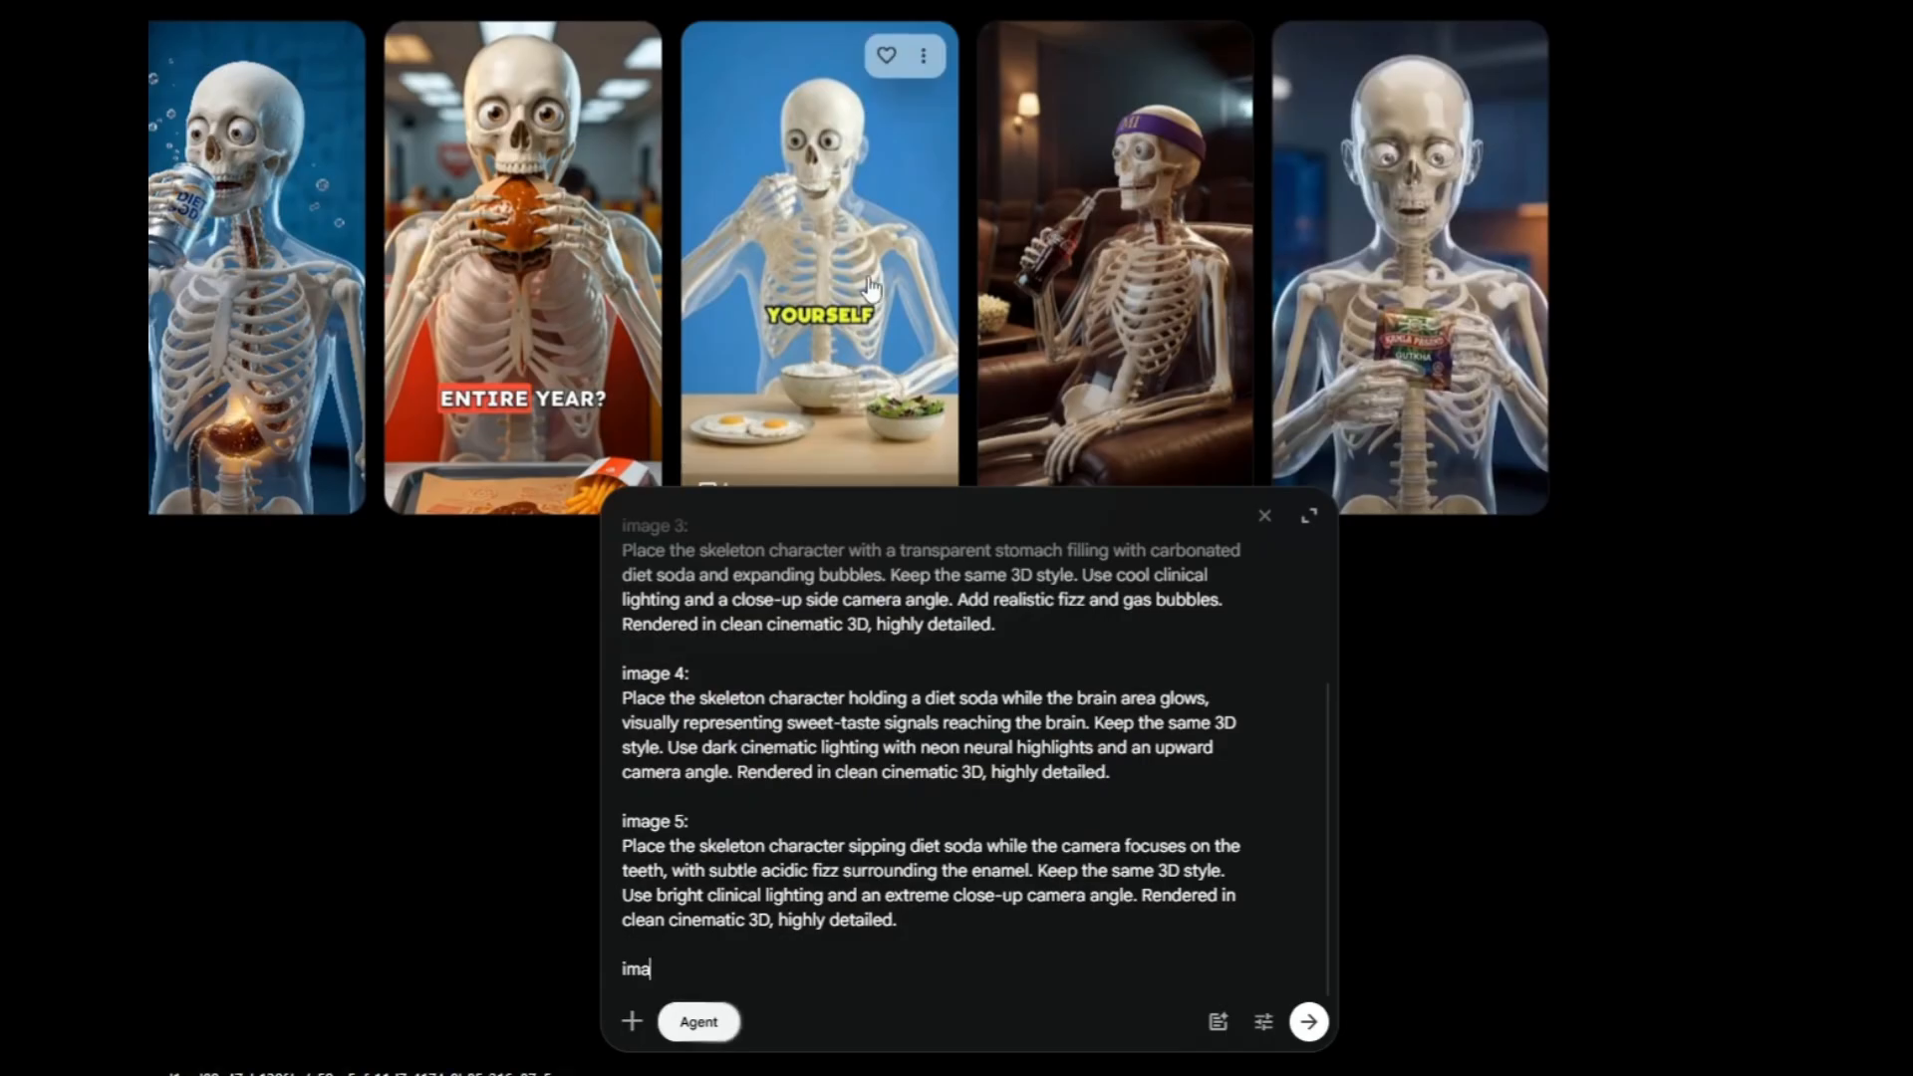
key(shift+Return)
key(ctrl+v)
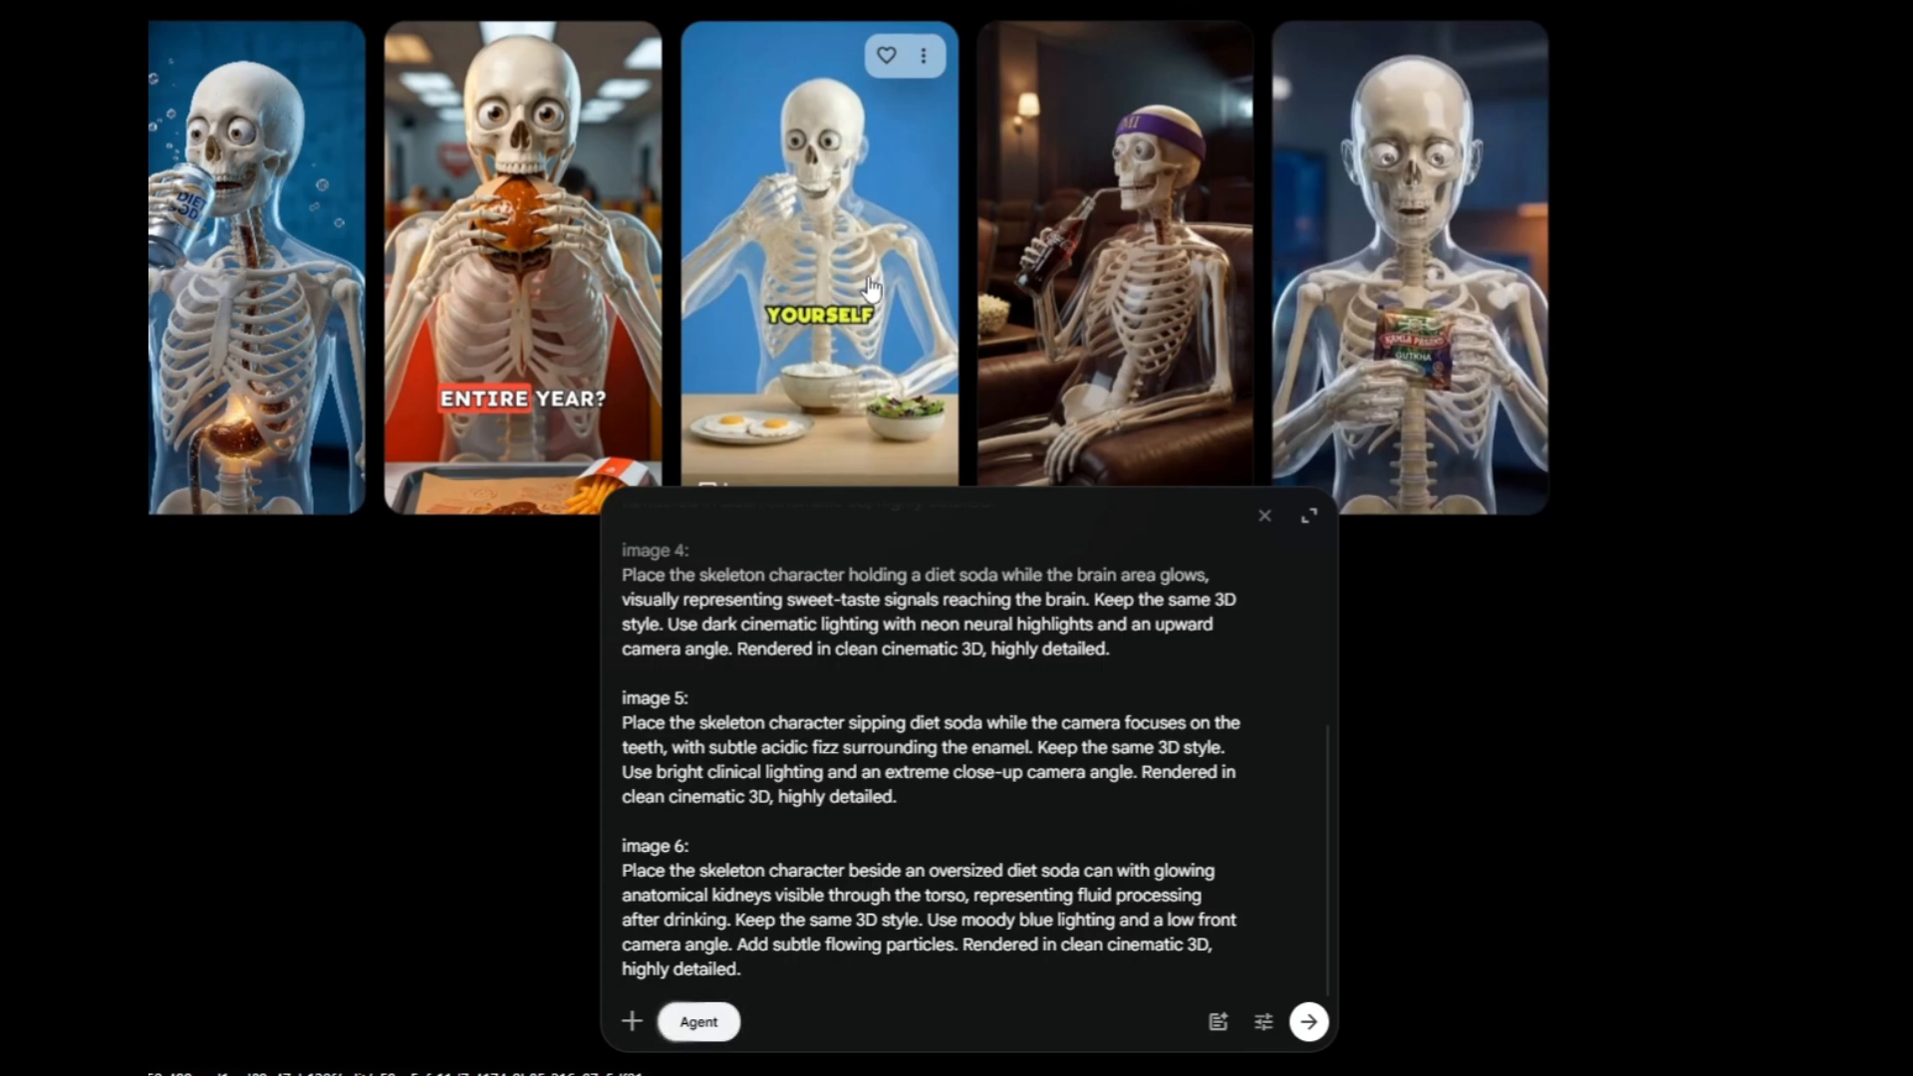
key(Return)
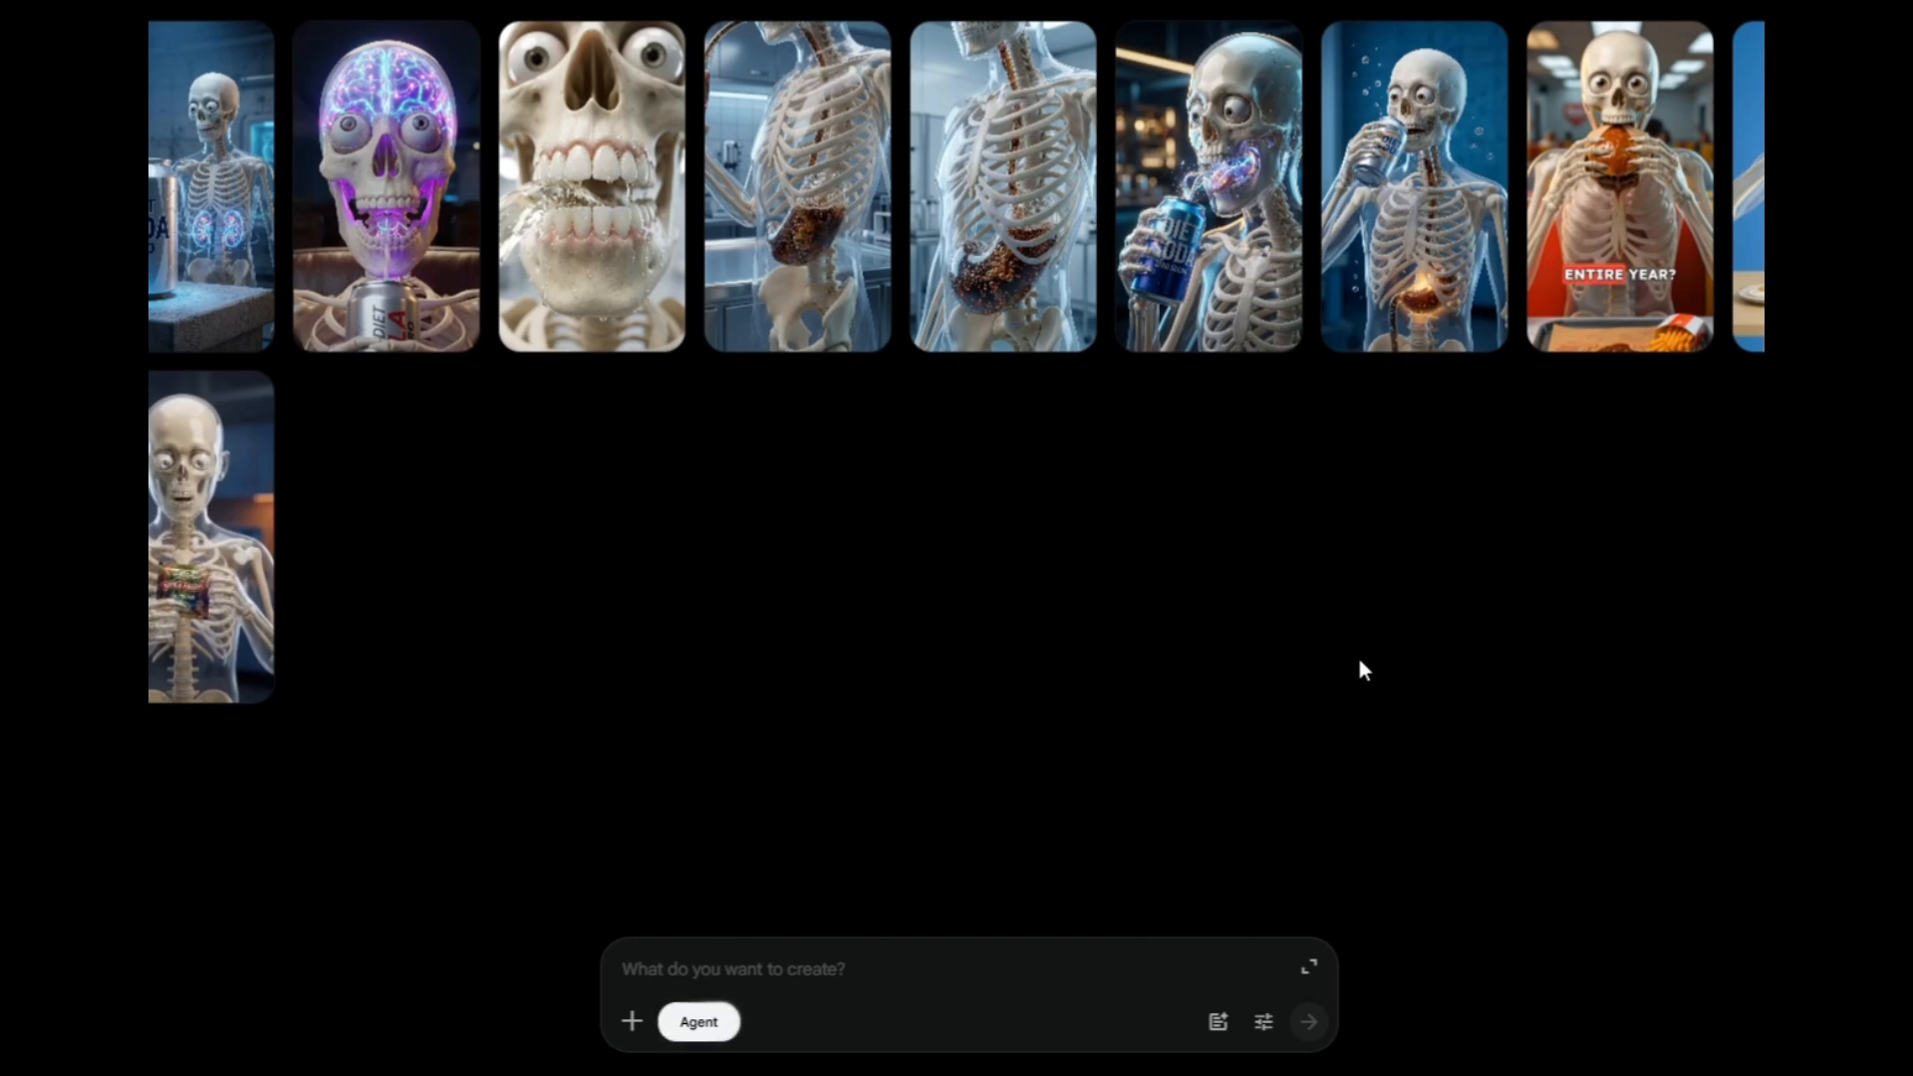
Open the download option for the image of the skeleton drinking soda with the glowing stomach.
click(1473, 56)
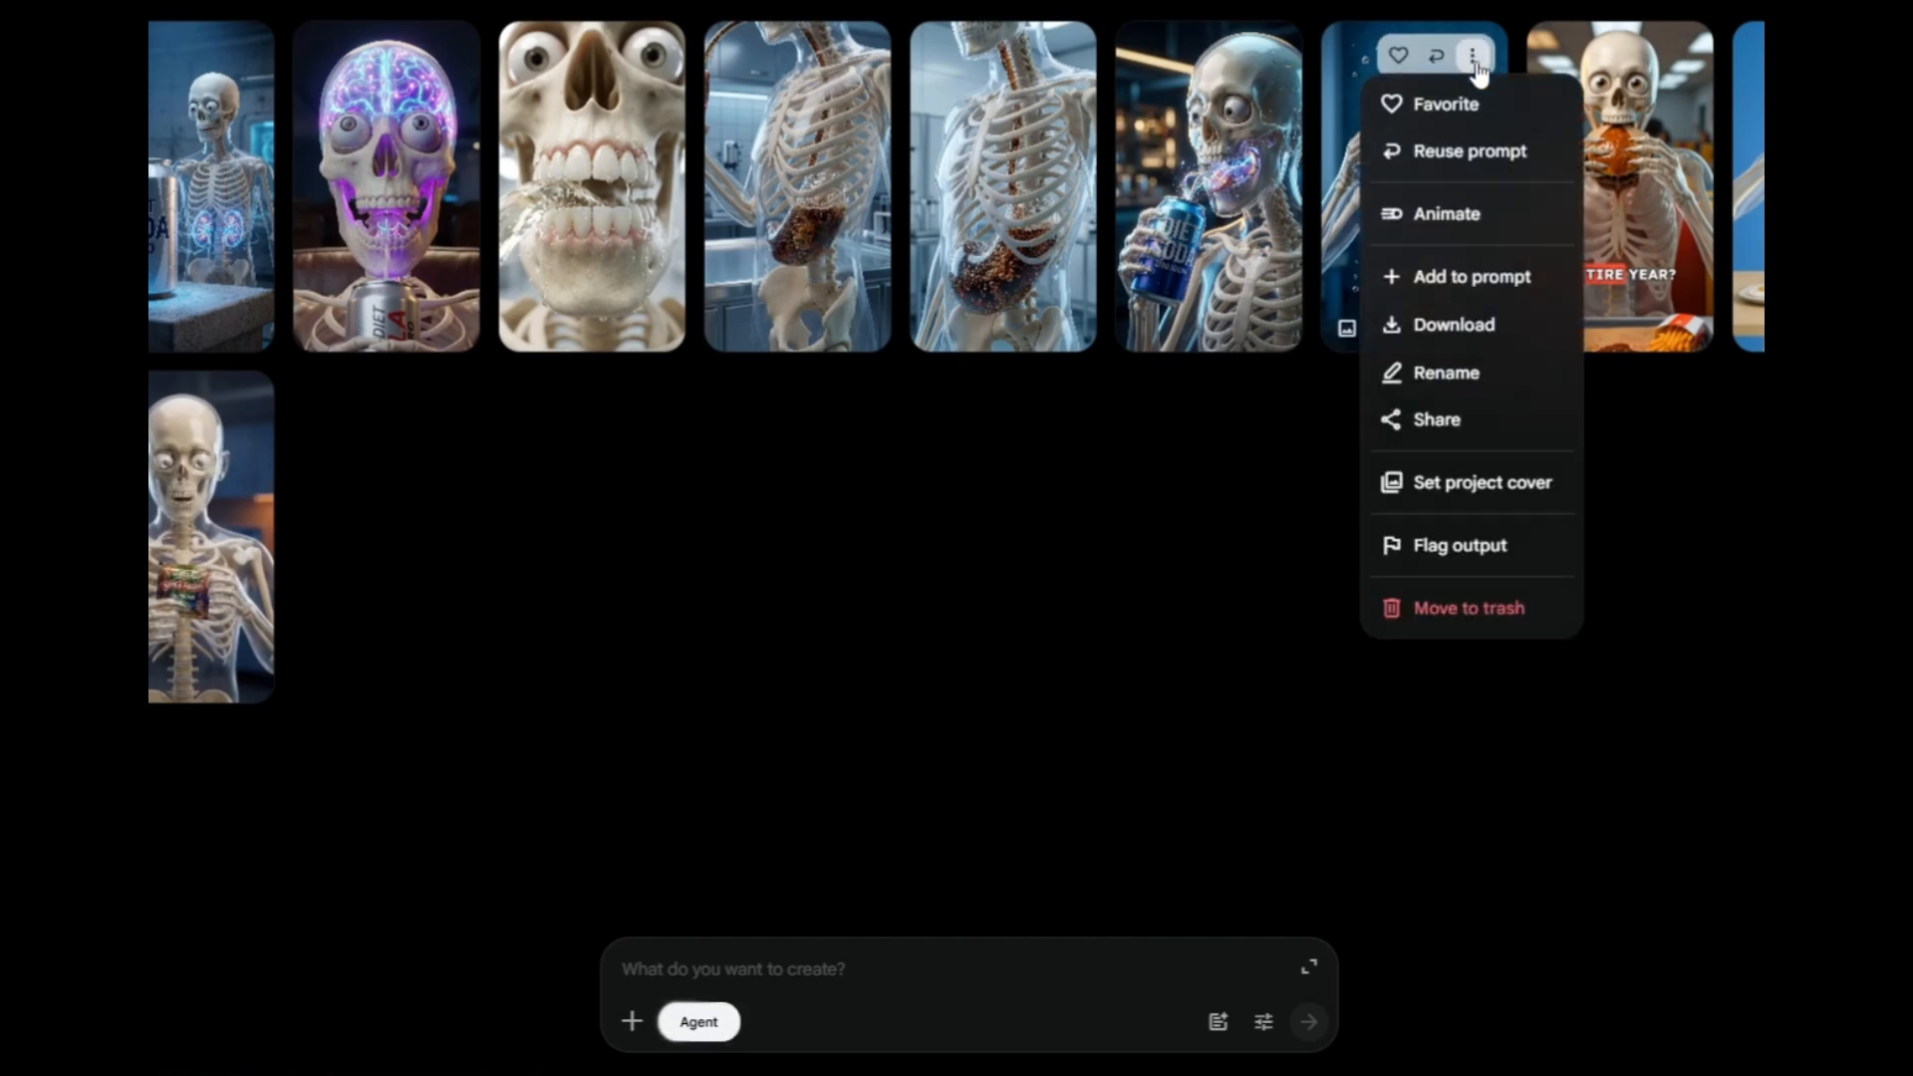
mouse_move(1483, 325)
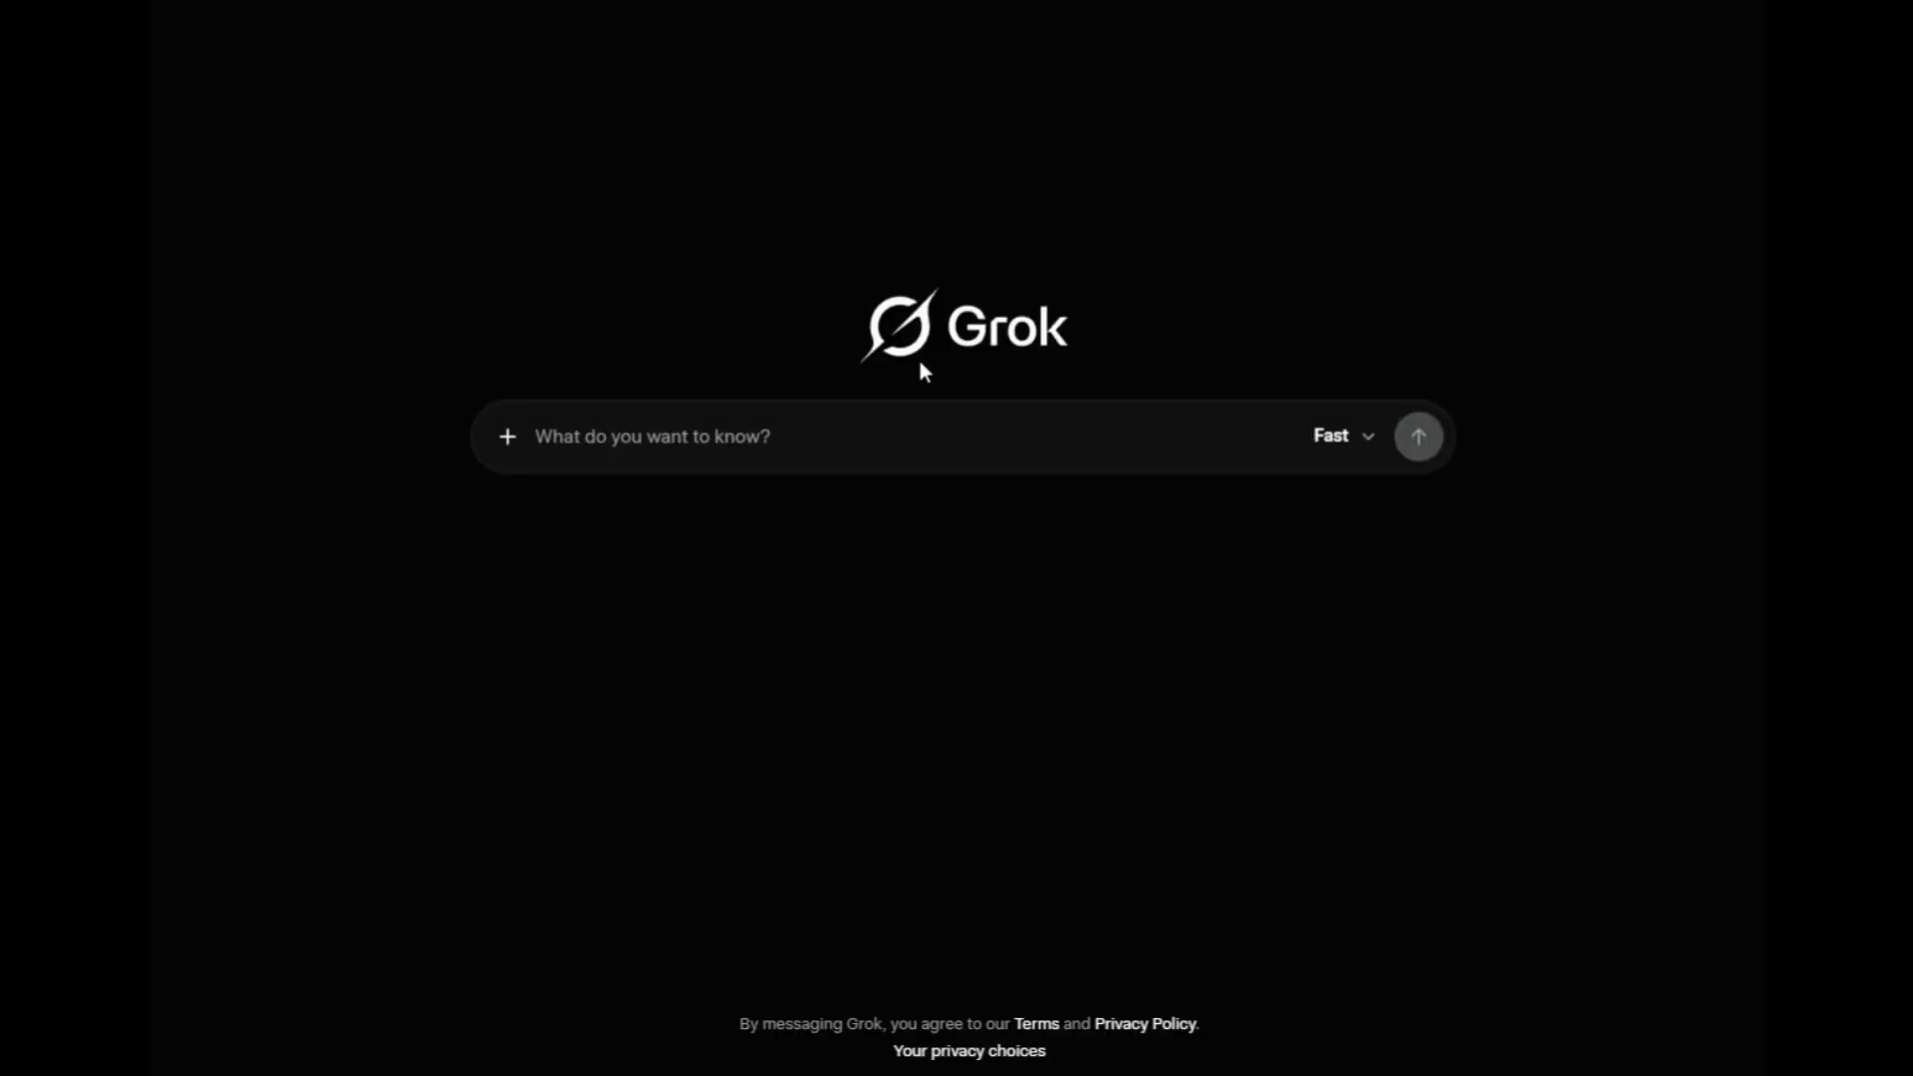
click(1328, 439)
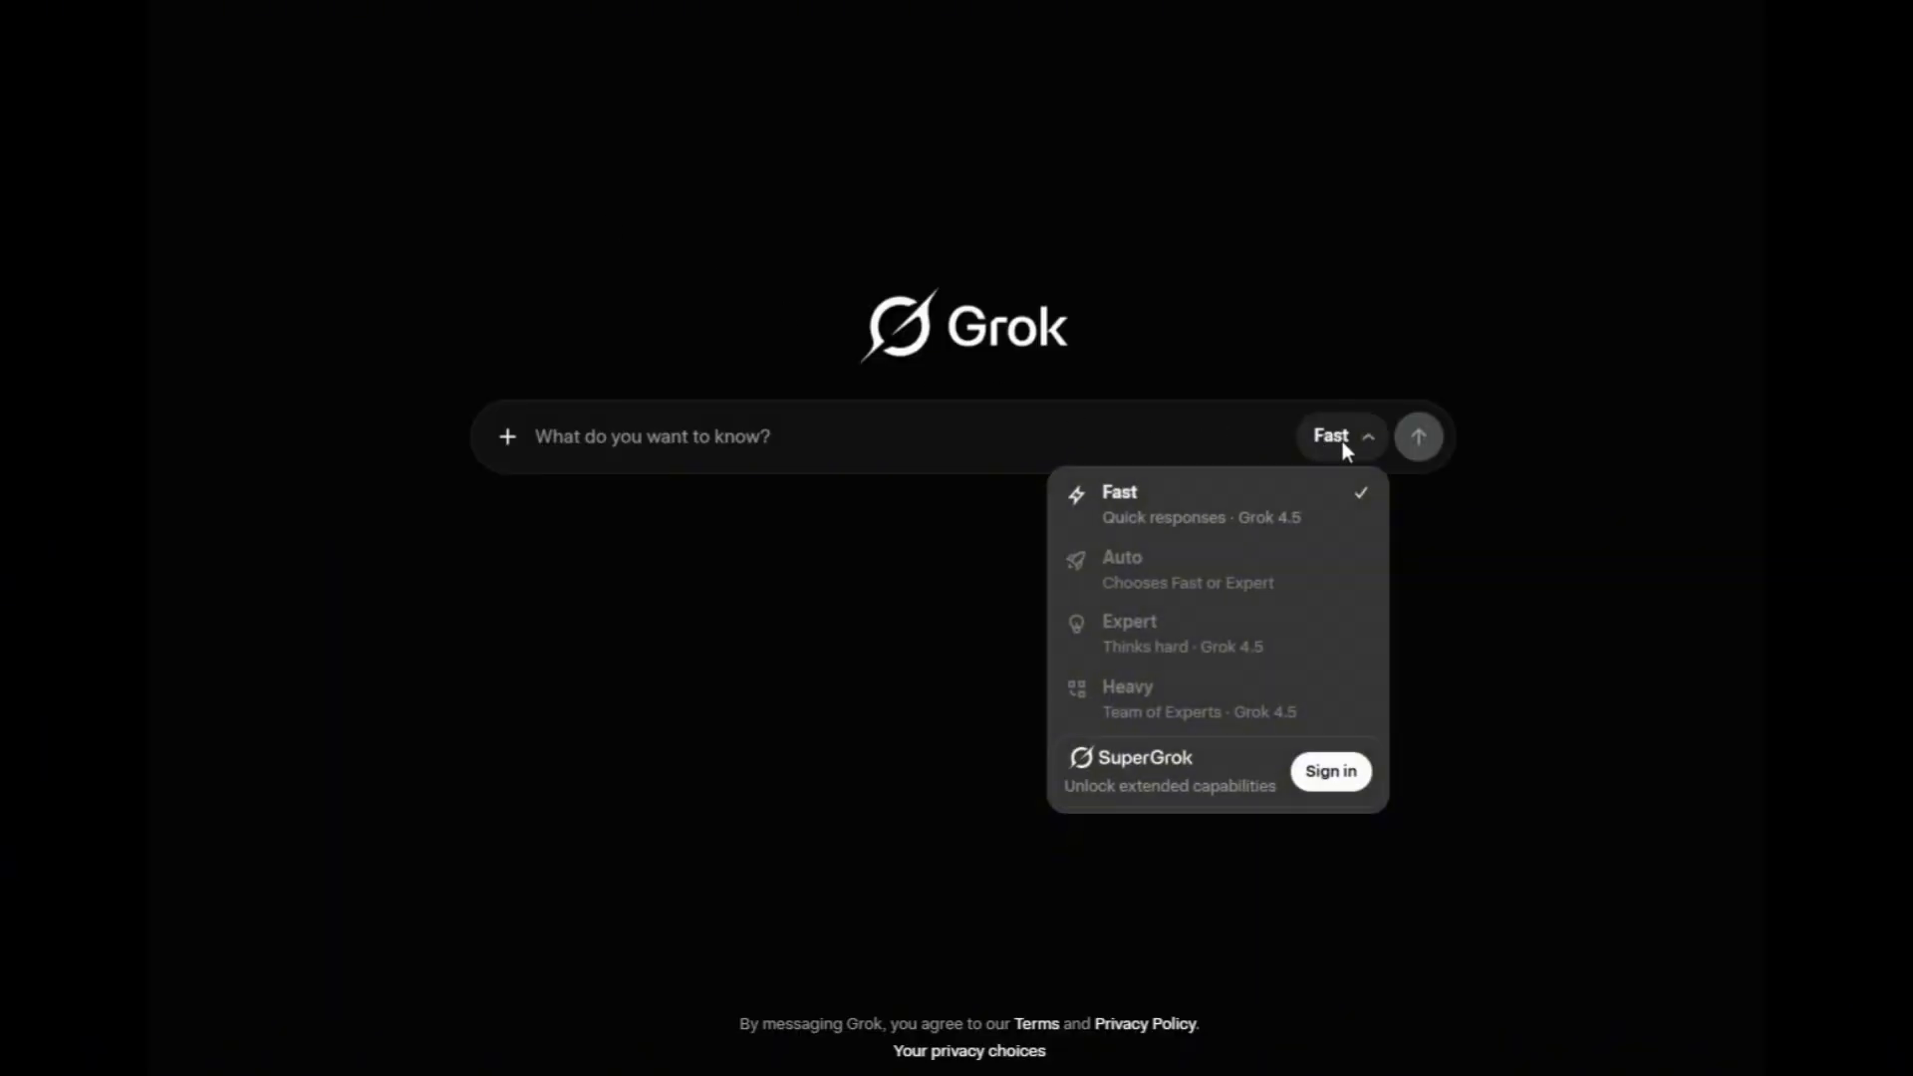
click(1343, 440)
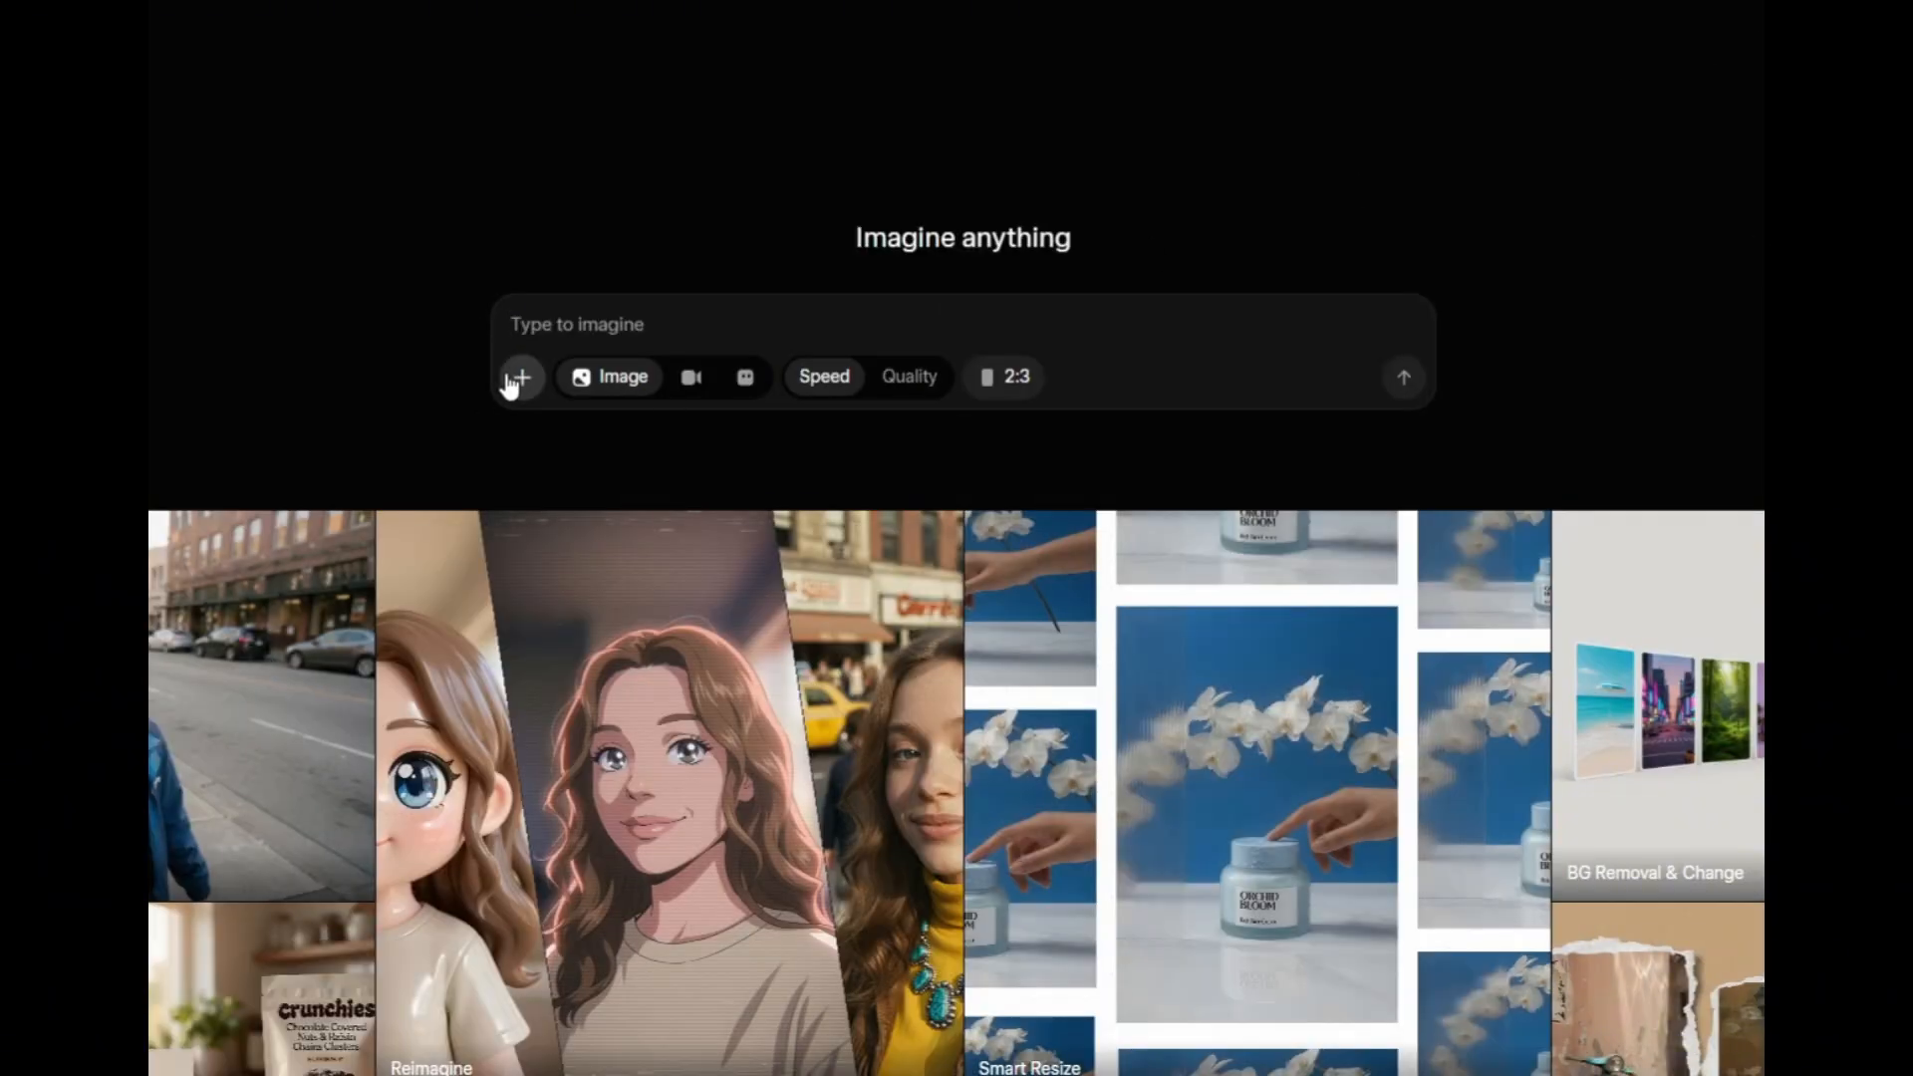
Set Grok Imagine to video mode, attach the first three skeleton images in order, and try a 10s duration.
click(550, 332)
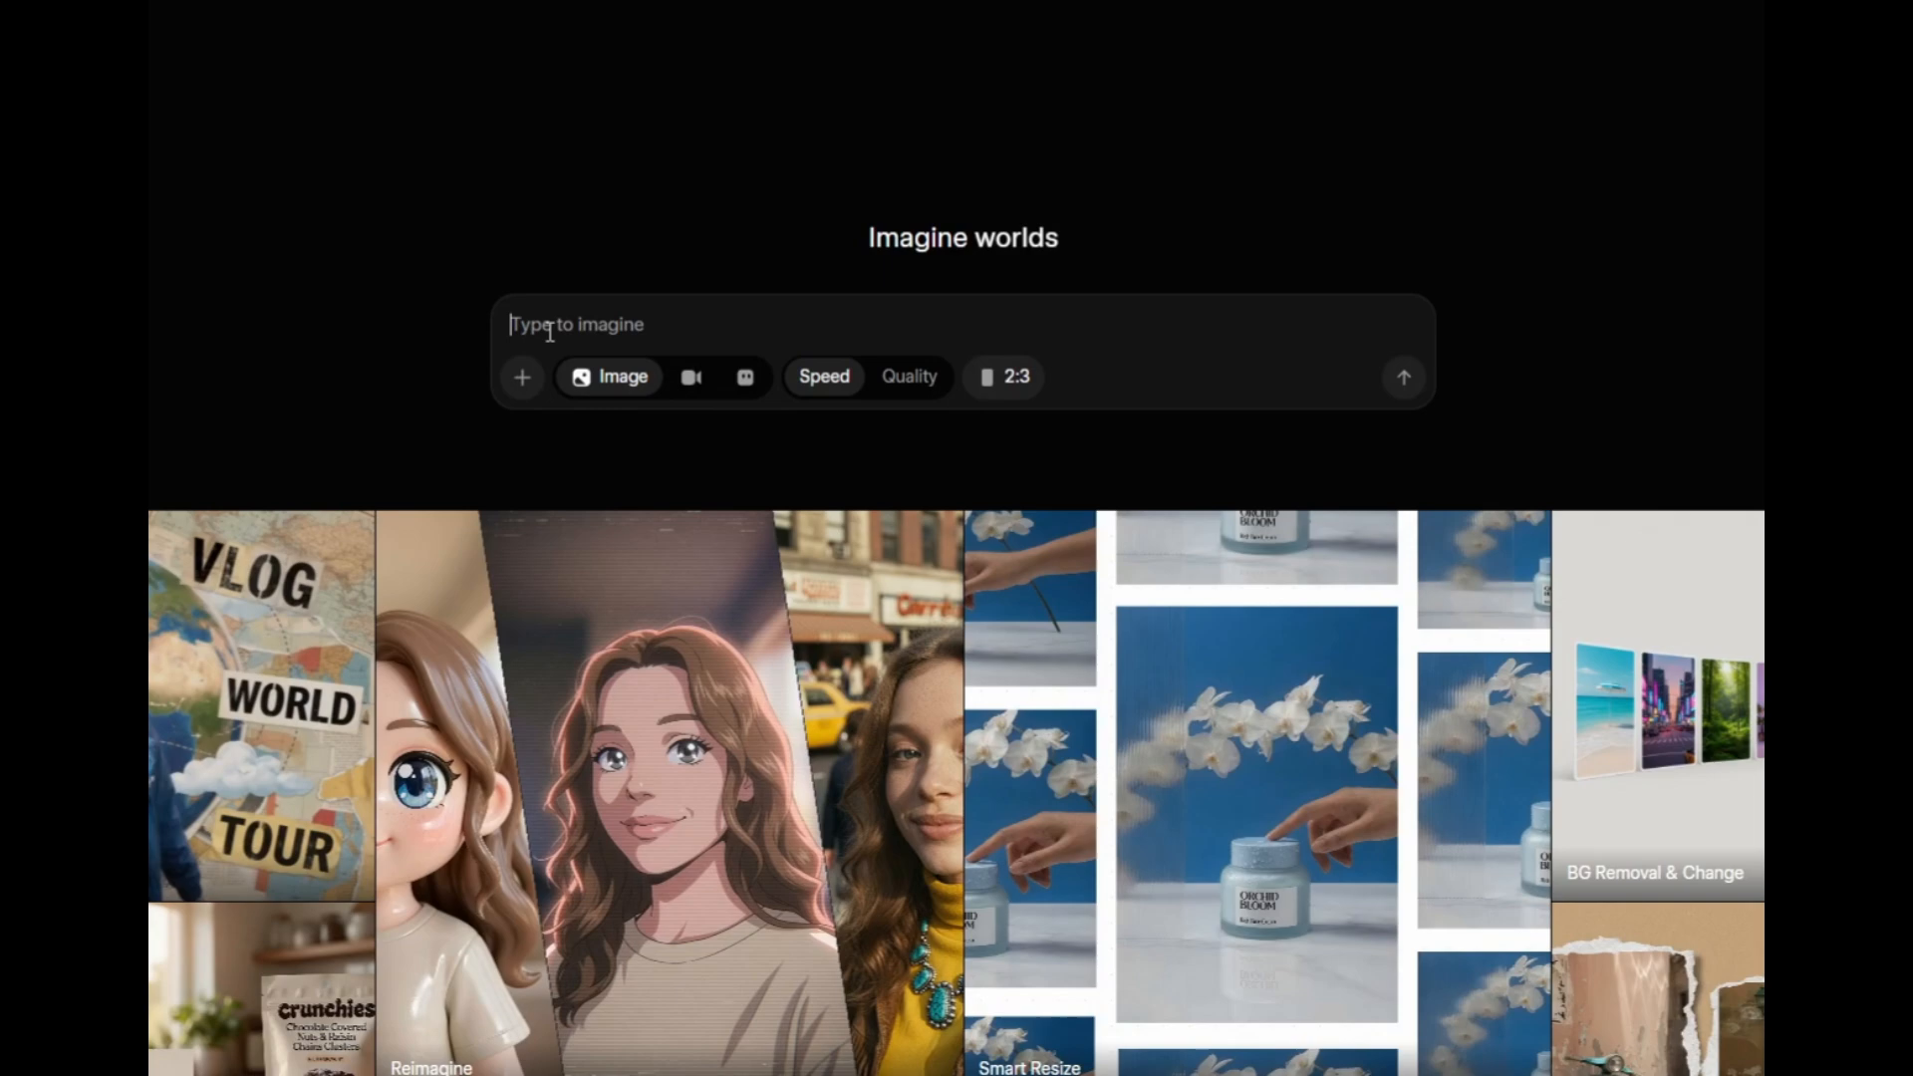
click(688, 383)
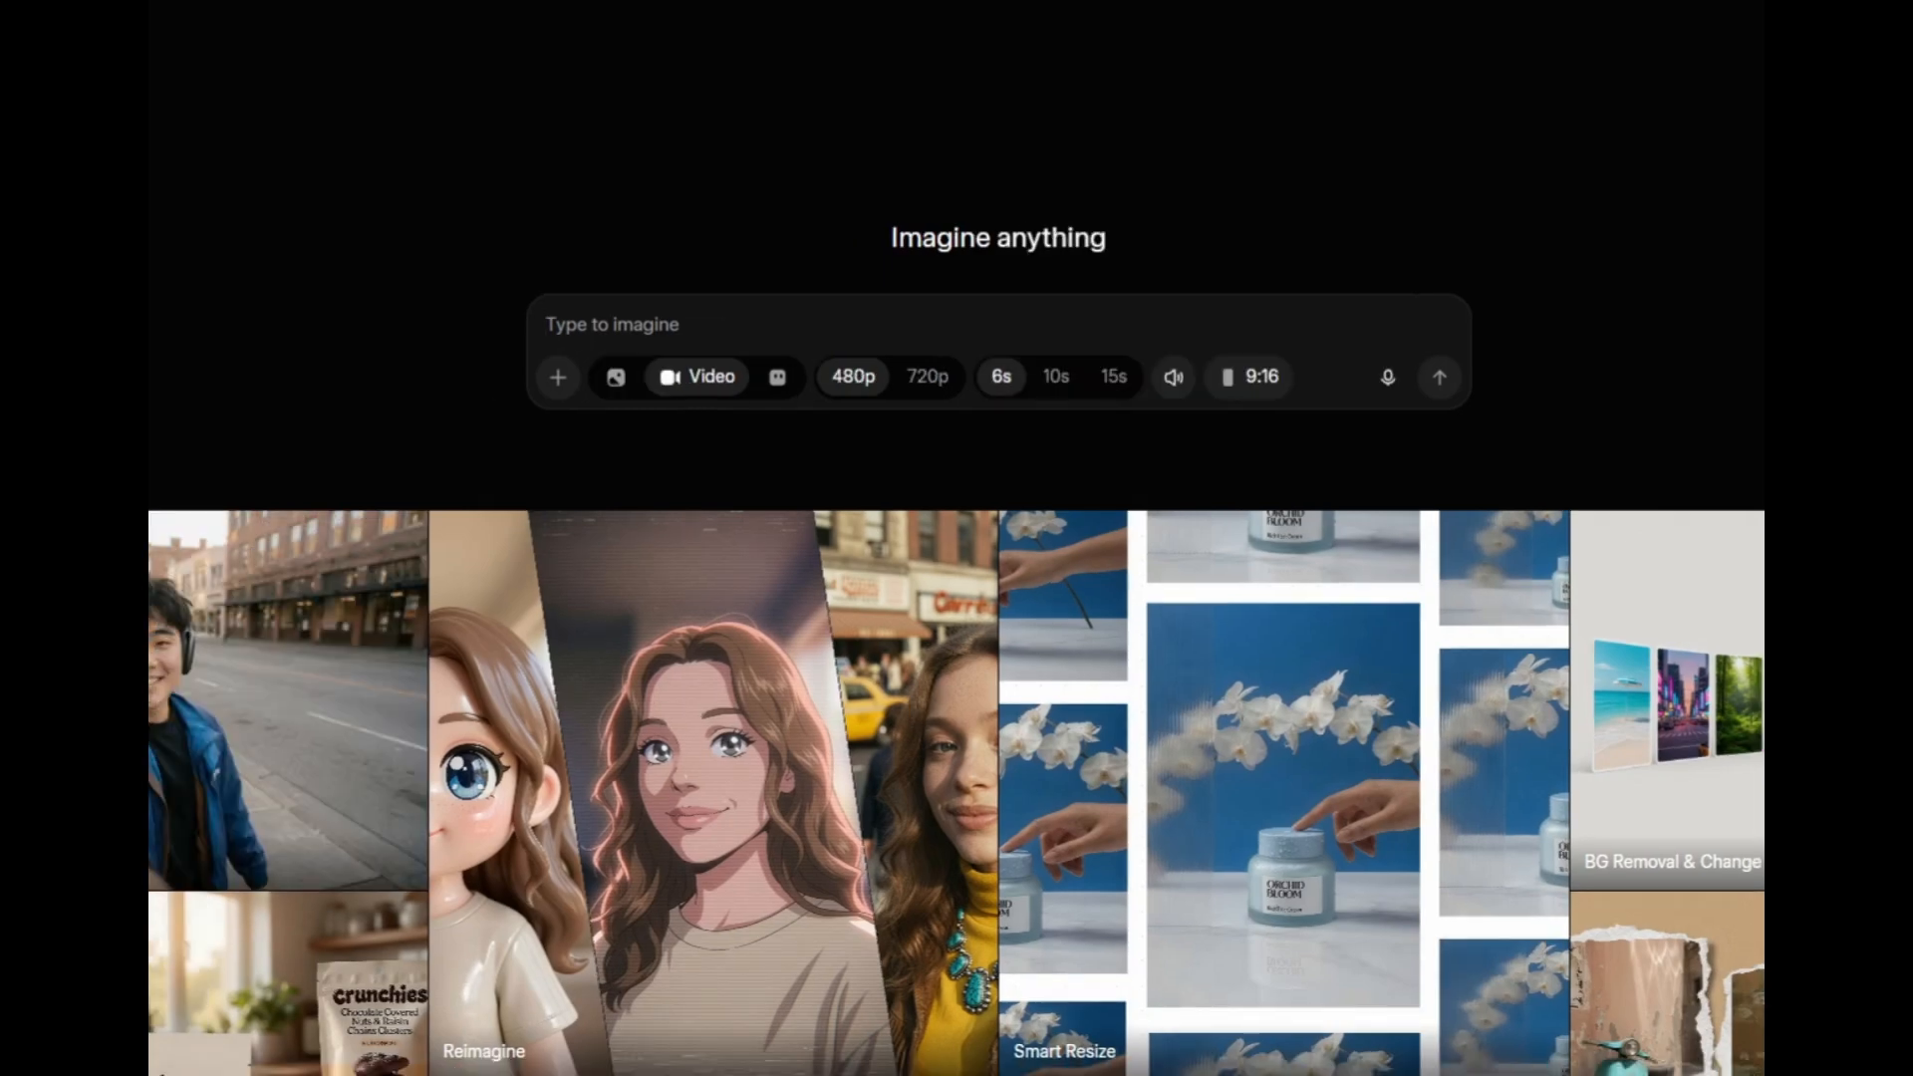
drag(154, 469, 582, 410)
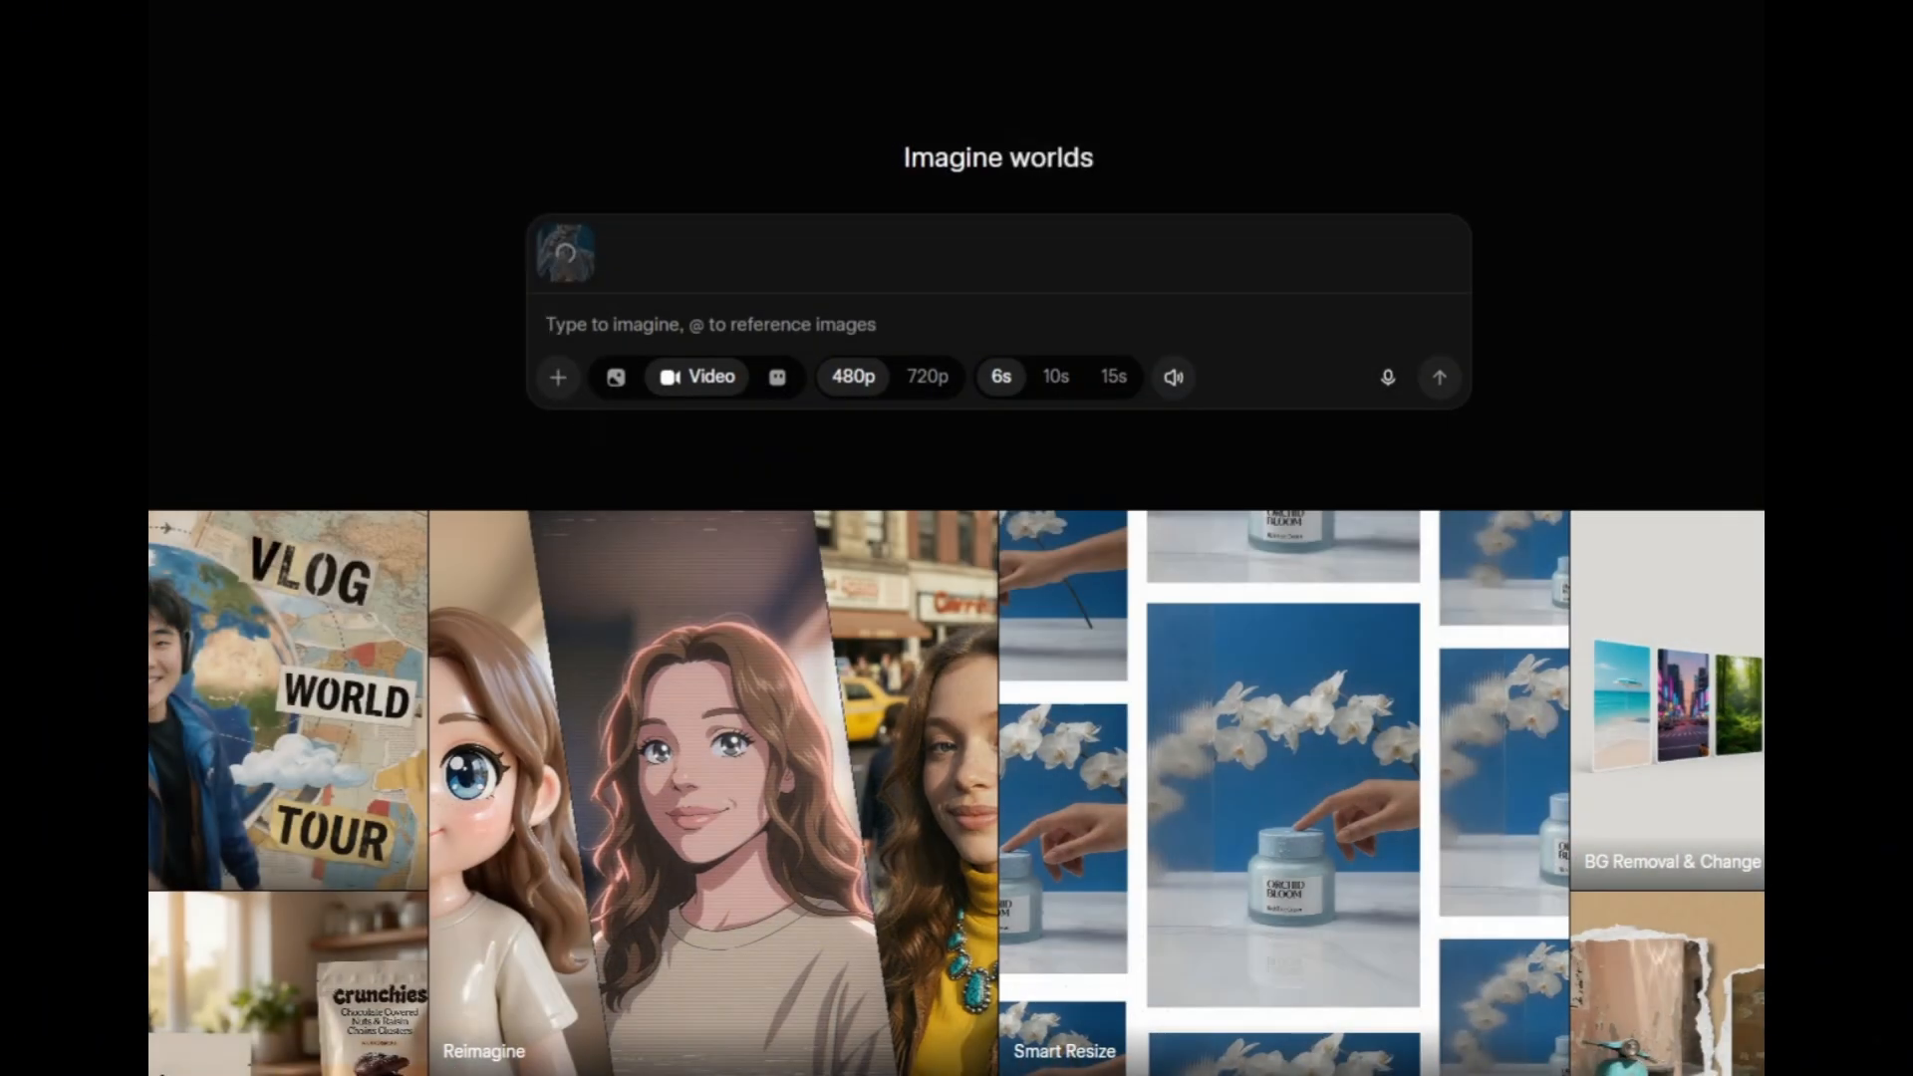
drag(155, 469, 582, 404)
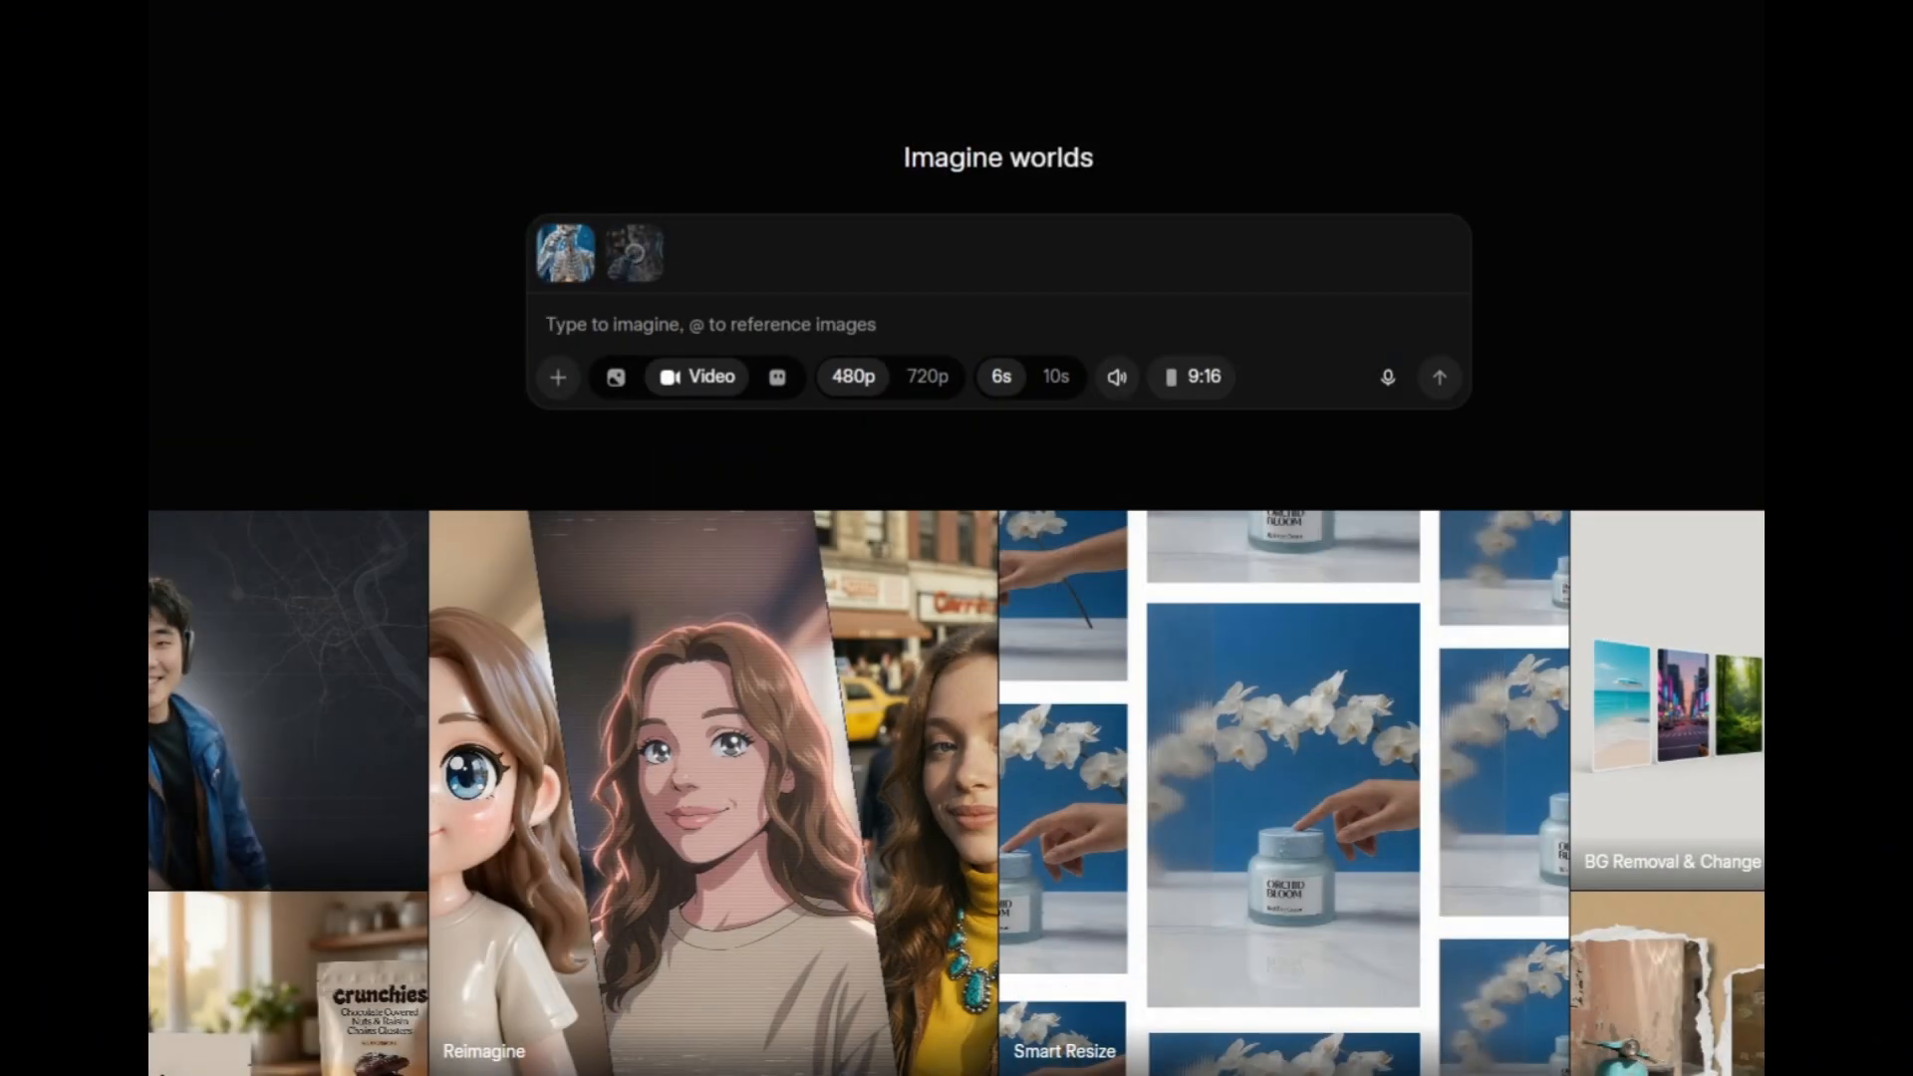
drag(155, 469, 867, 338)
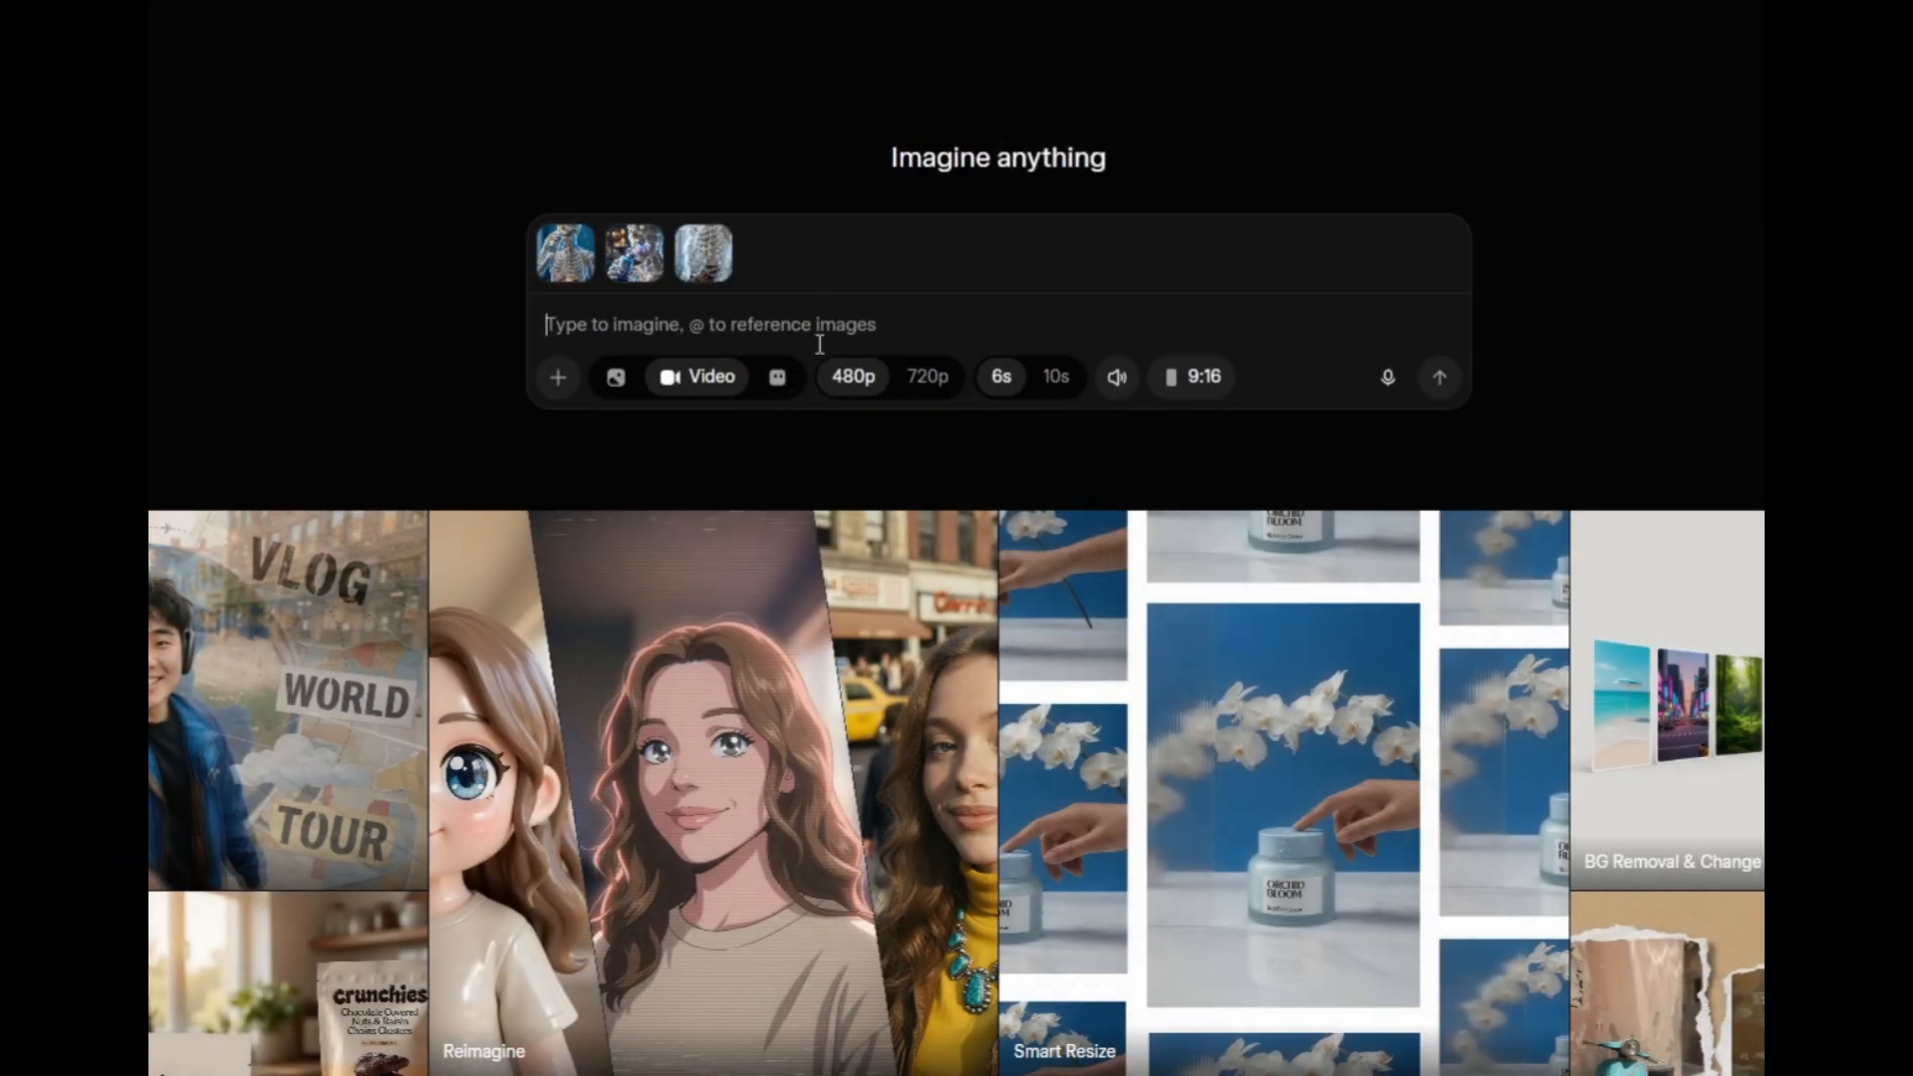
click(1040, 385)
key(Escape)
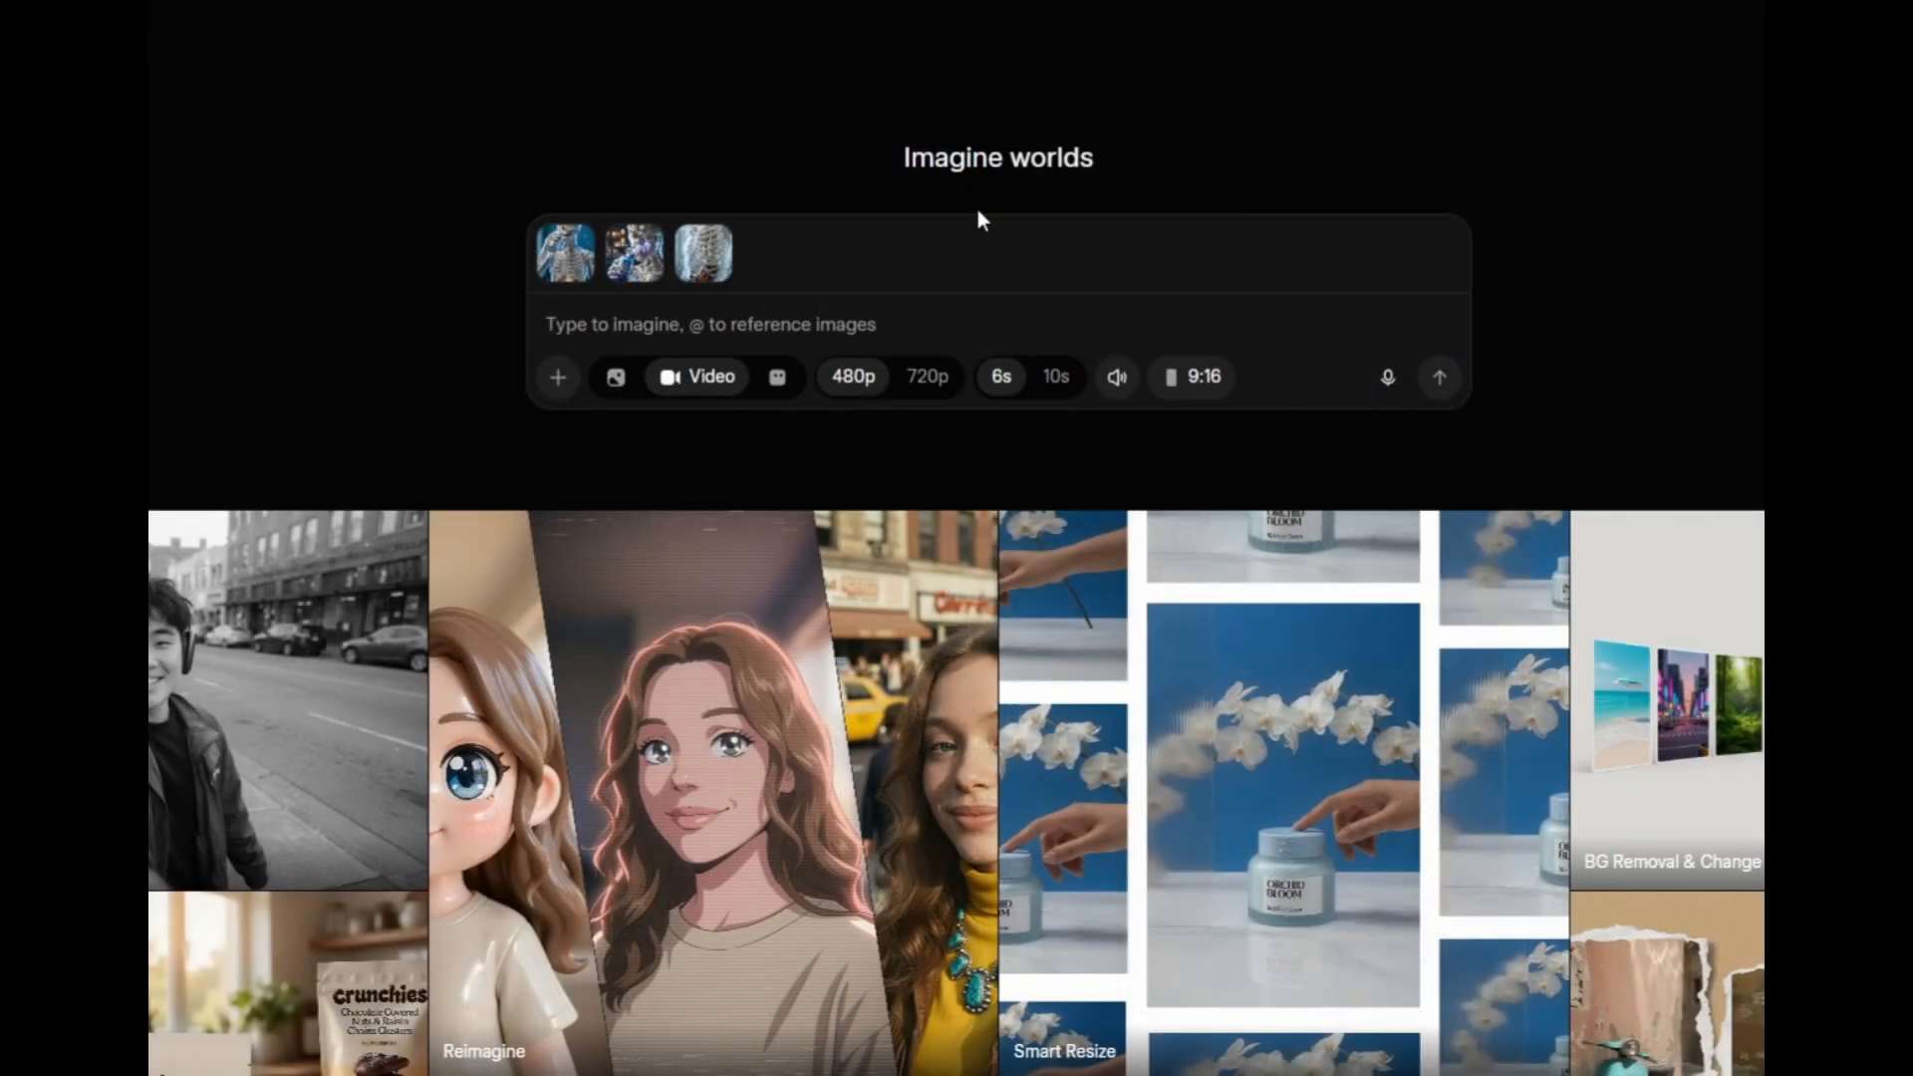
Generate a video with the prompt "turn this into video, image 1 and then image 2 and then image 3 should be as followed".
click(722, 320)
text(turn this into video, image 1)
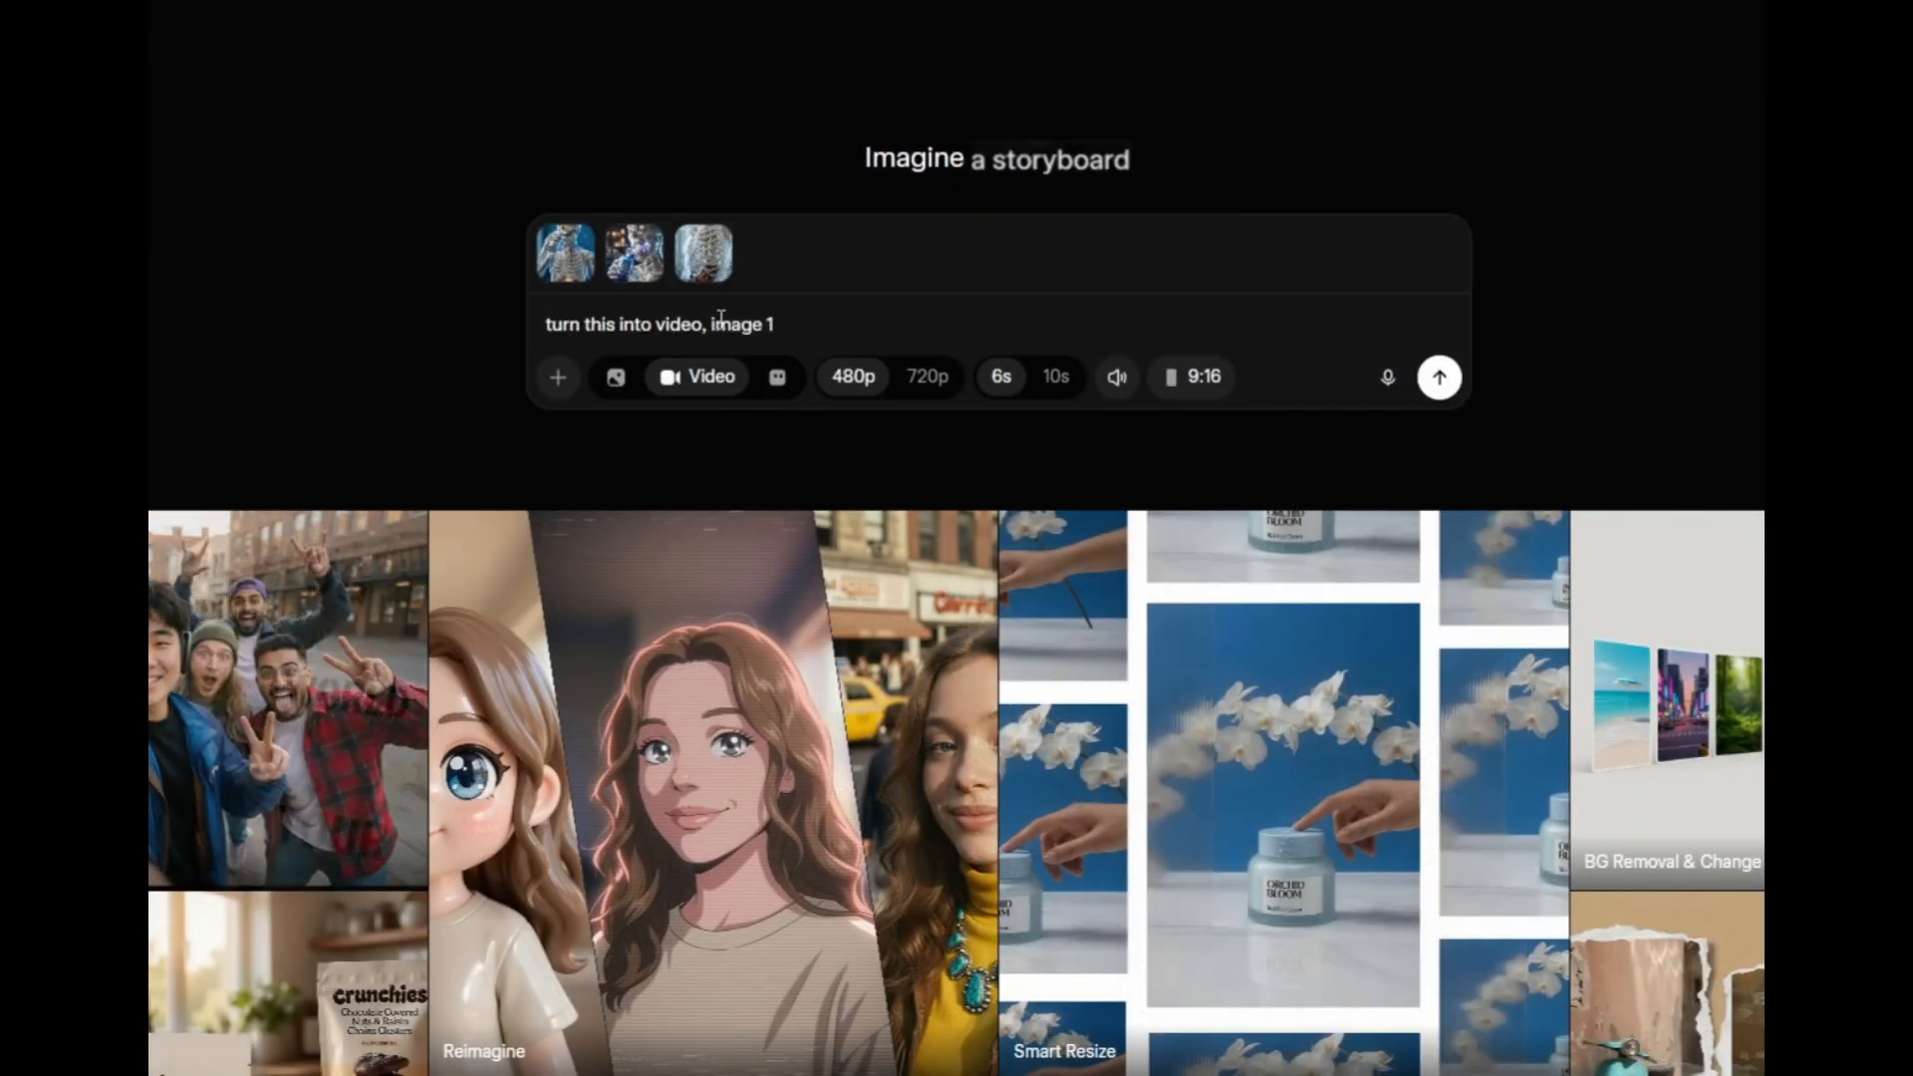
text( and then image 2 and then image 3 should be as followed)
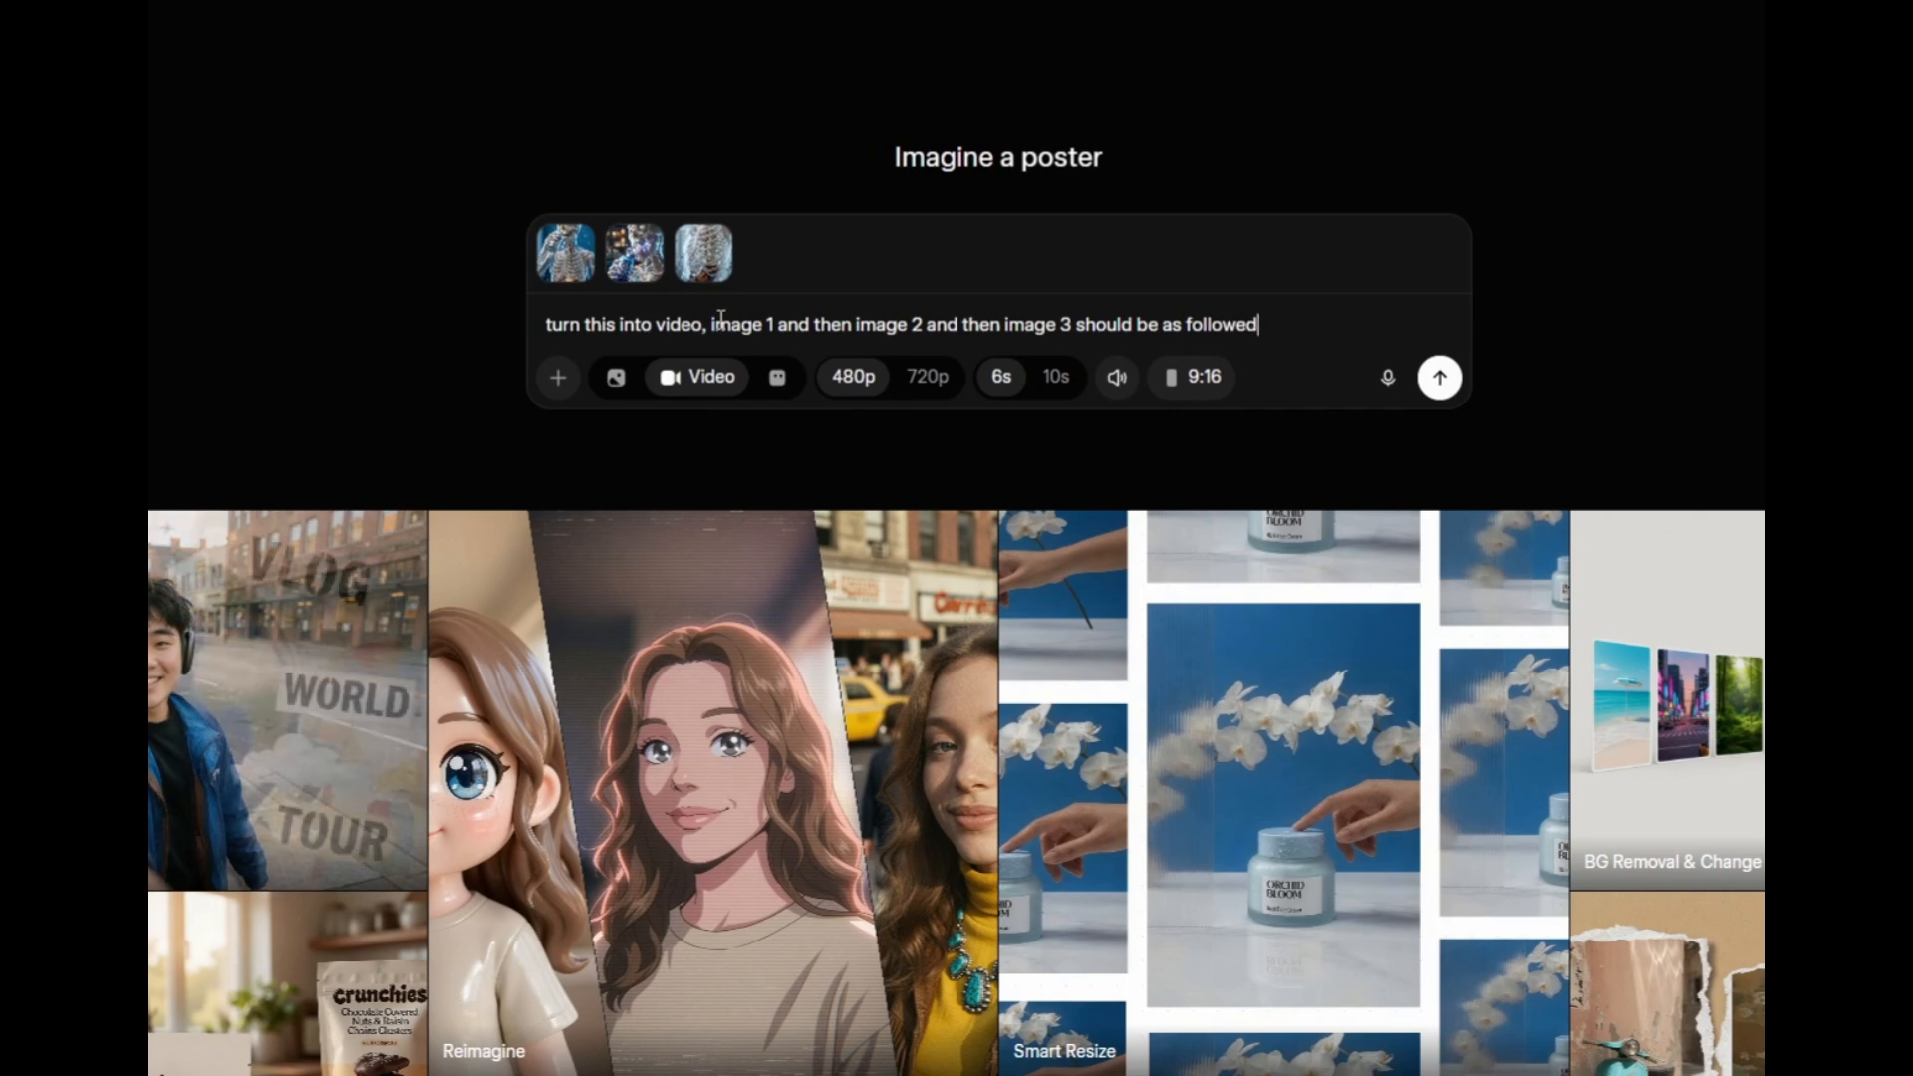
key(Return)
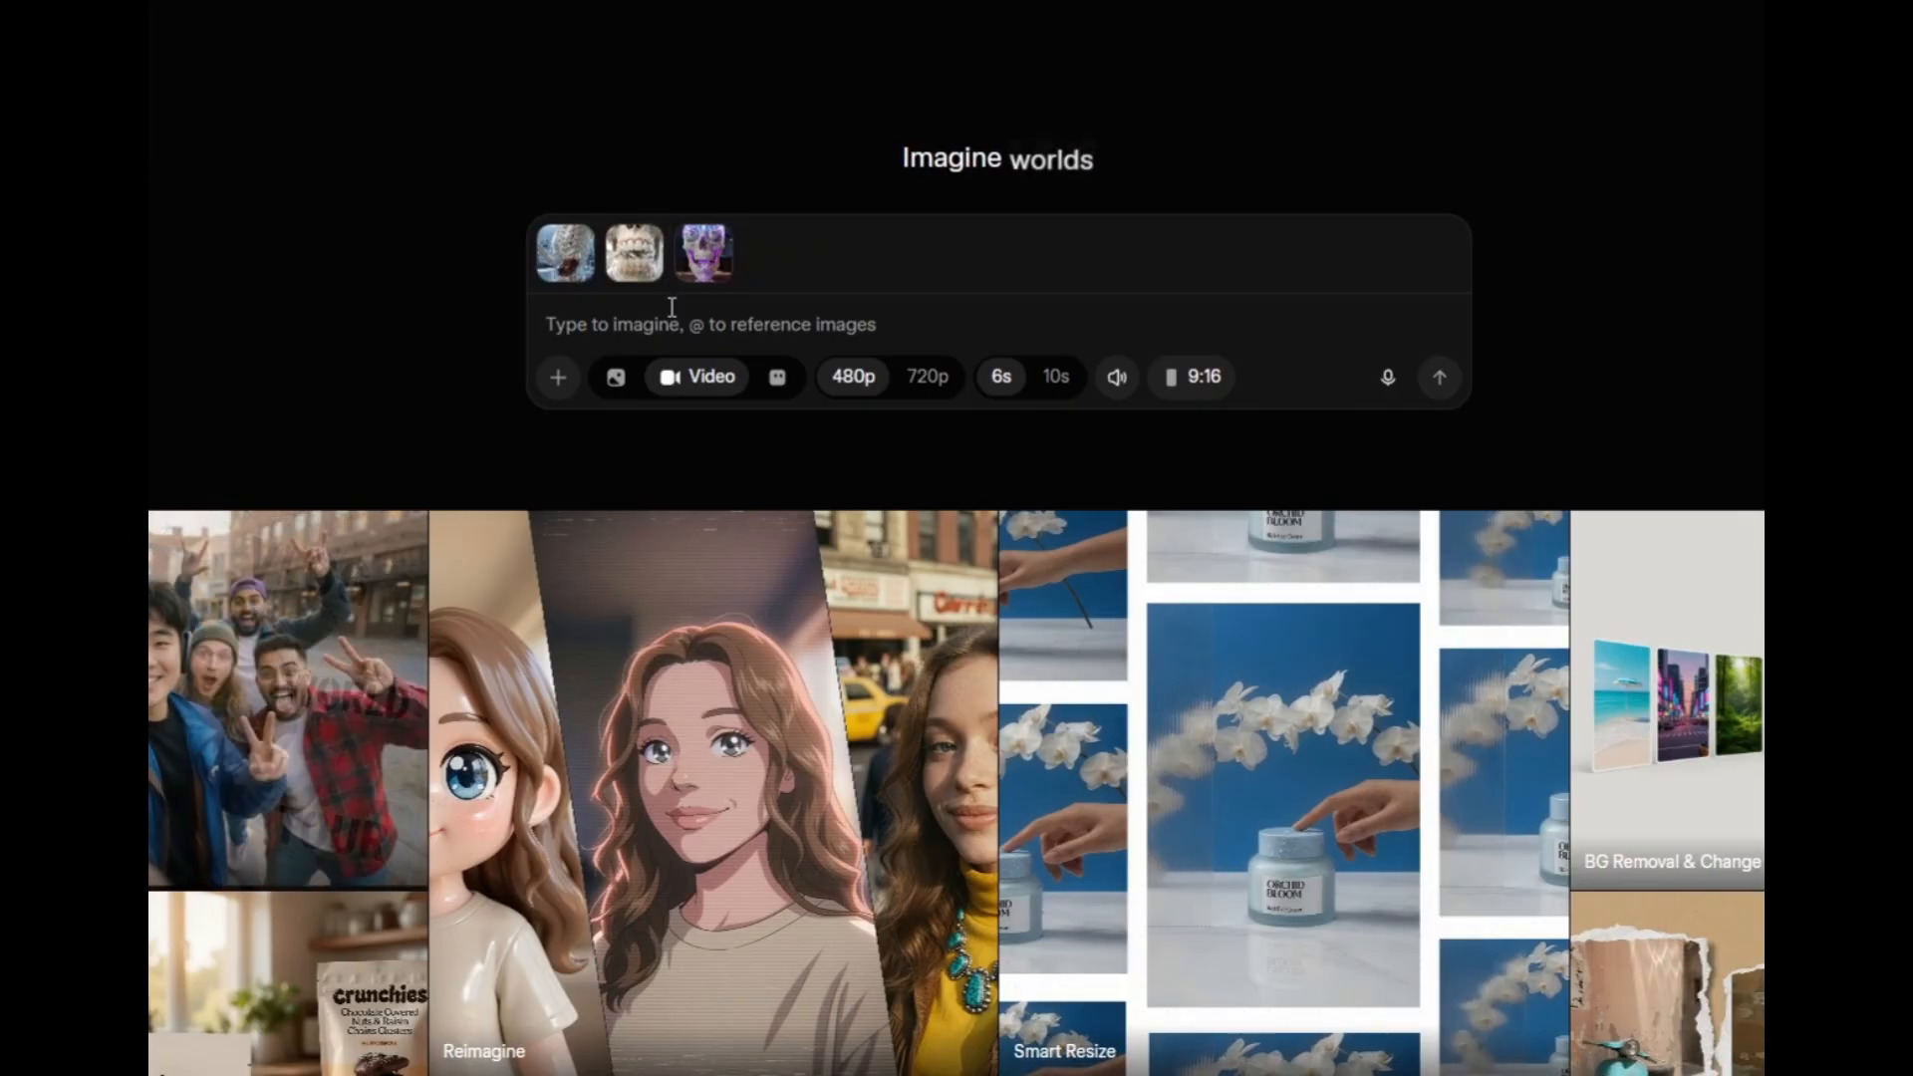
Paste the same three-image video prompt for the attached stomach, teeth and glowing-brain skeleton images and submit it.
click(672, 307)
key(ctrl+v)
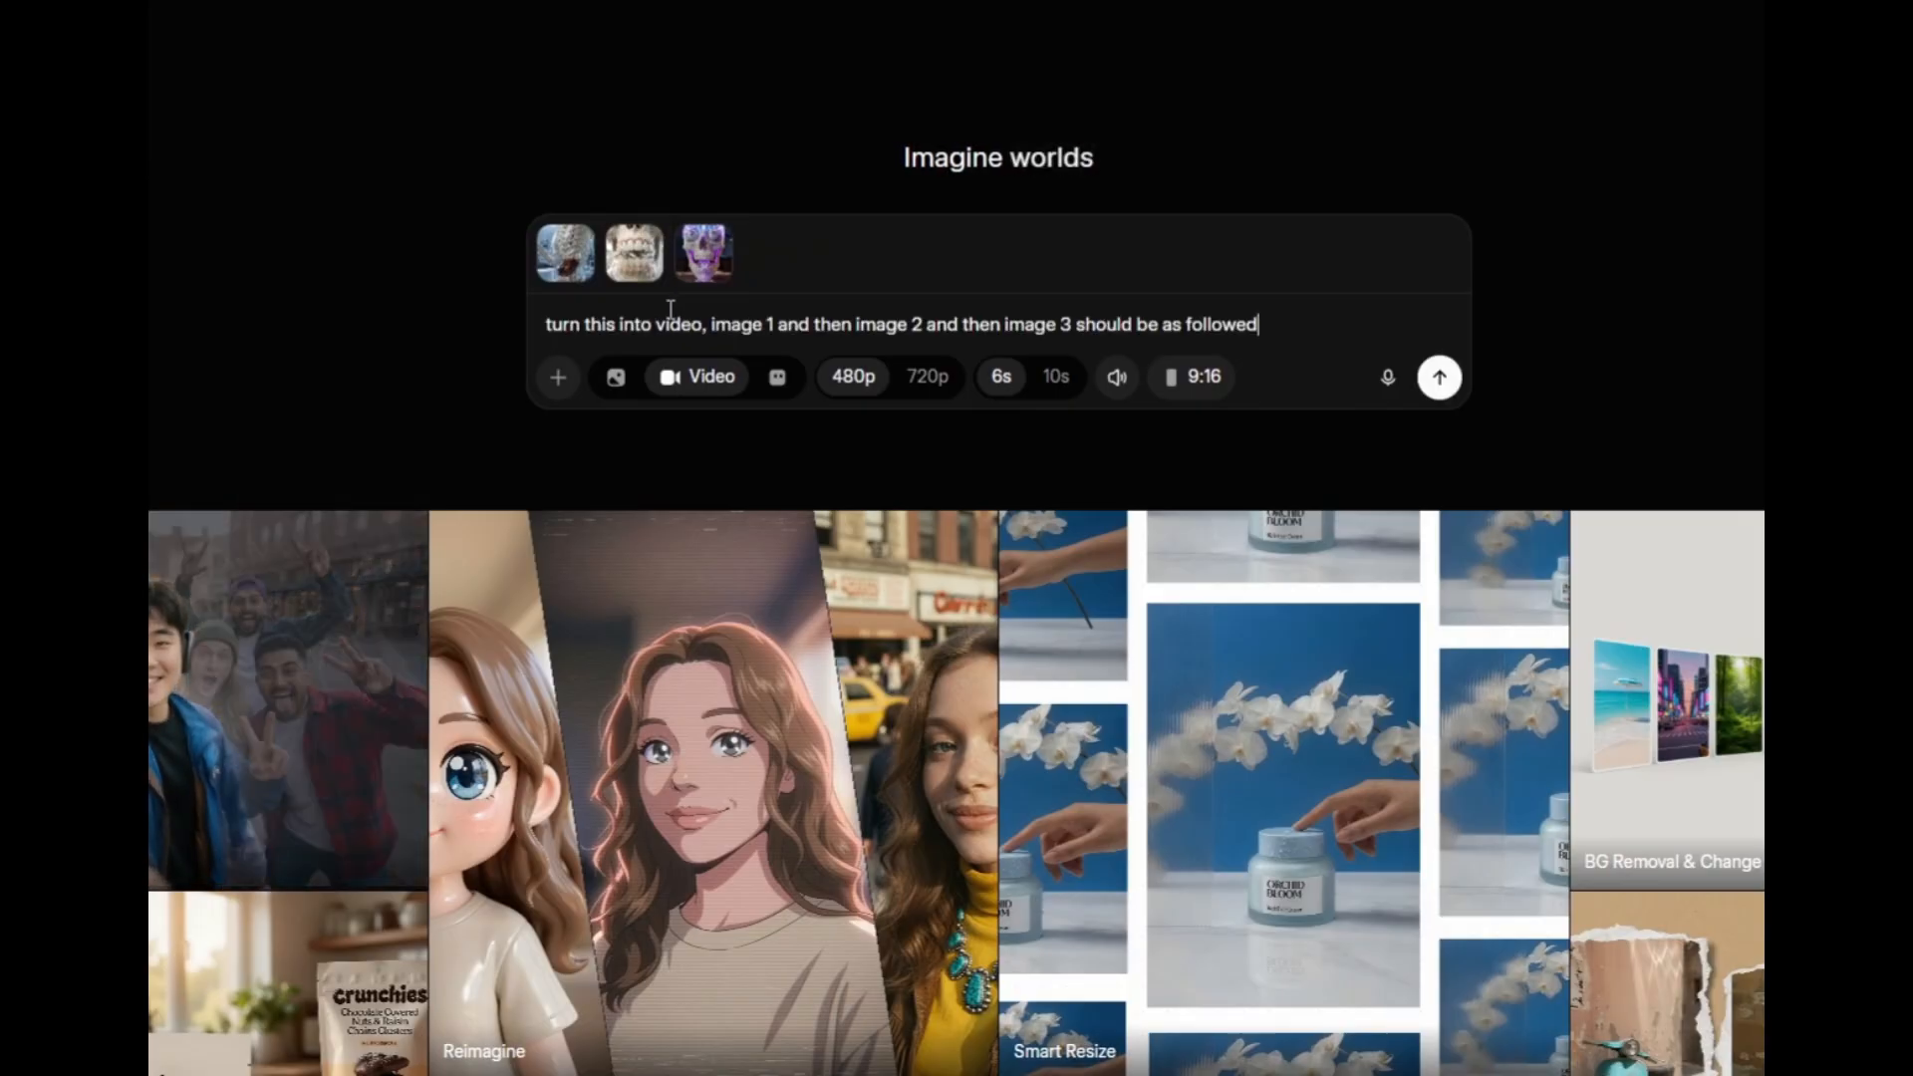
click(1441, 378)
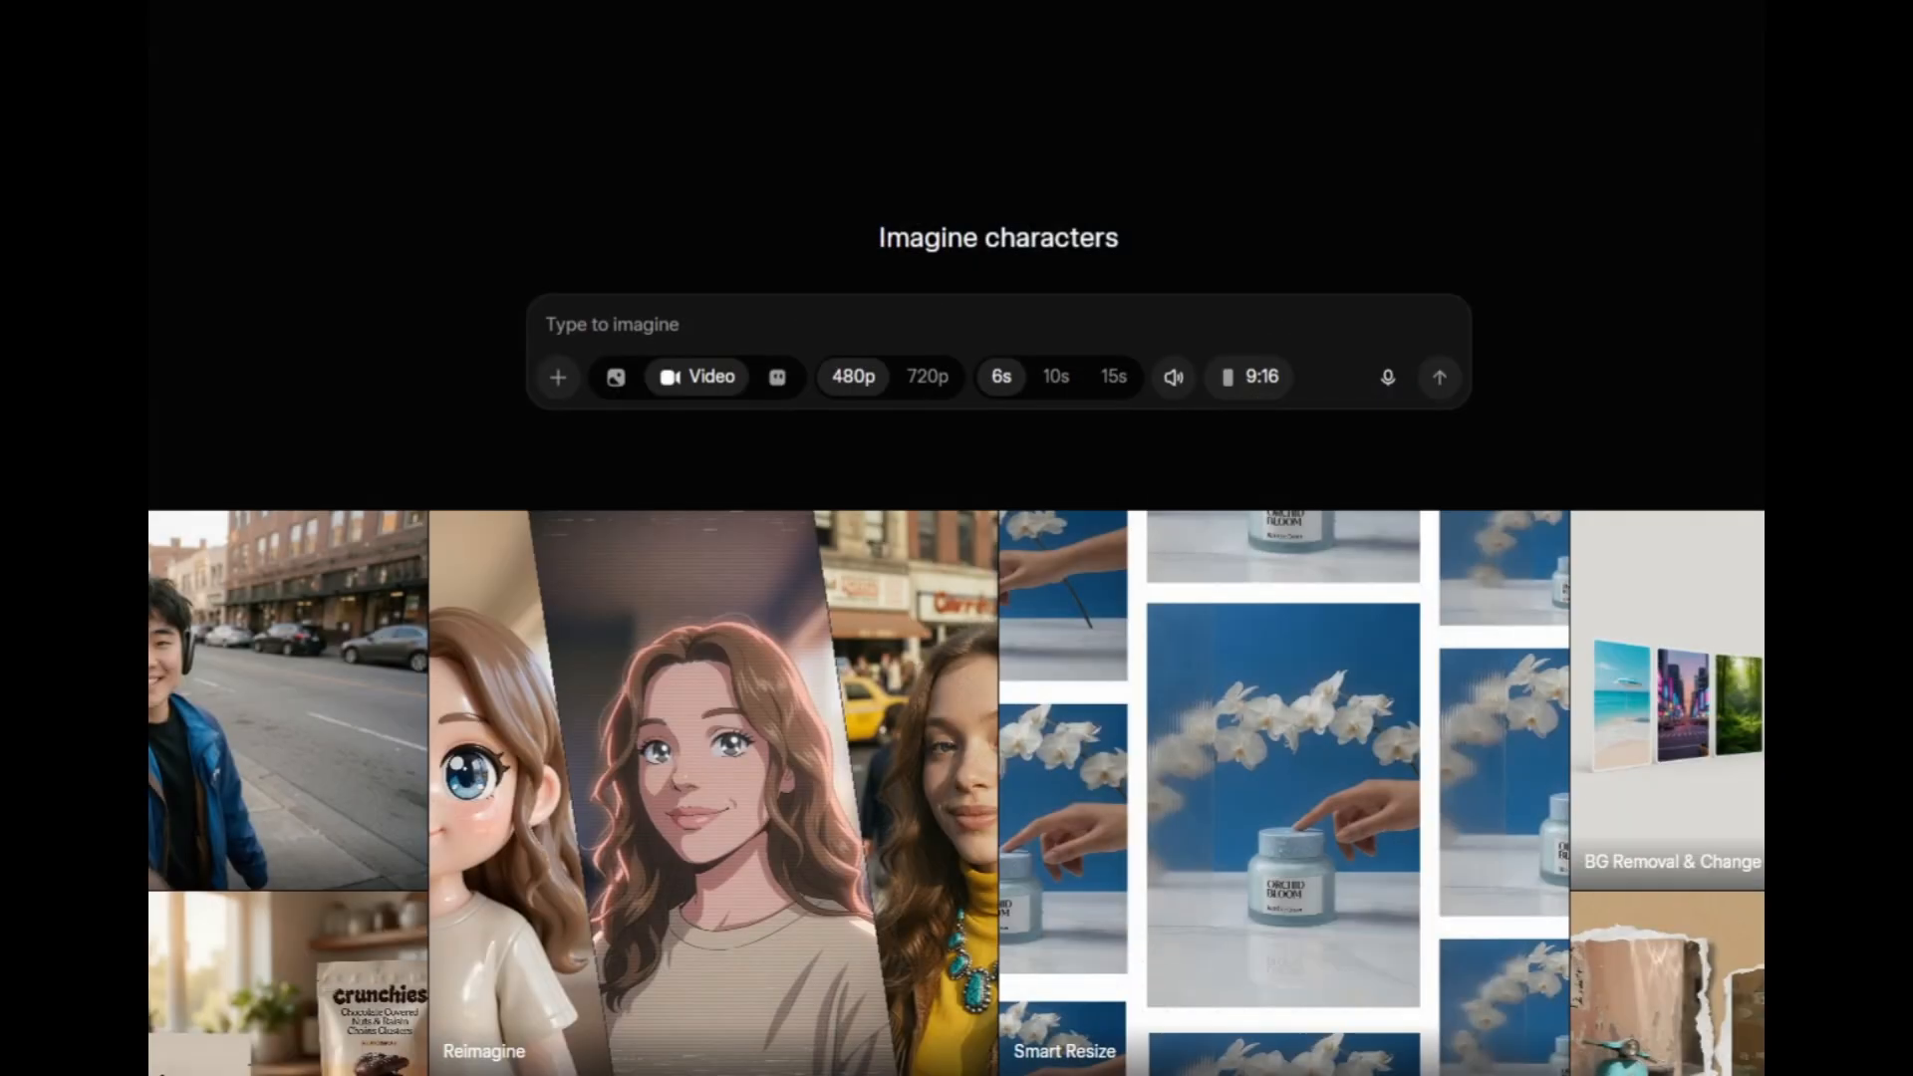
Turn off the video's audio, enter the same three-image prompt again, and attach the stomach, teeth and glowing-brain skeleton images.
click(677, 324)
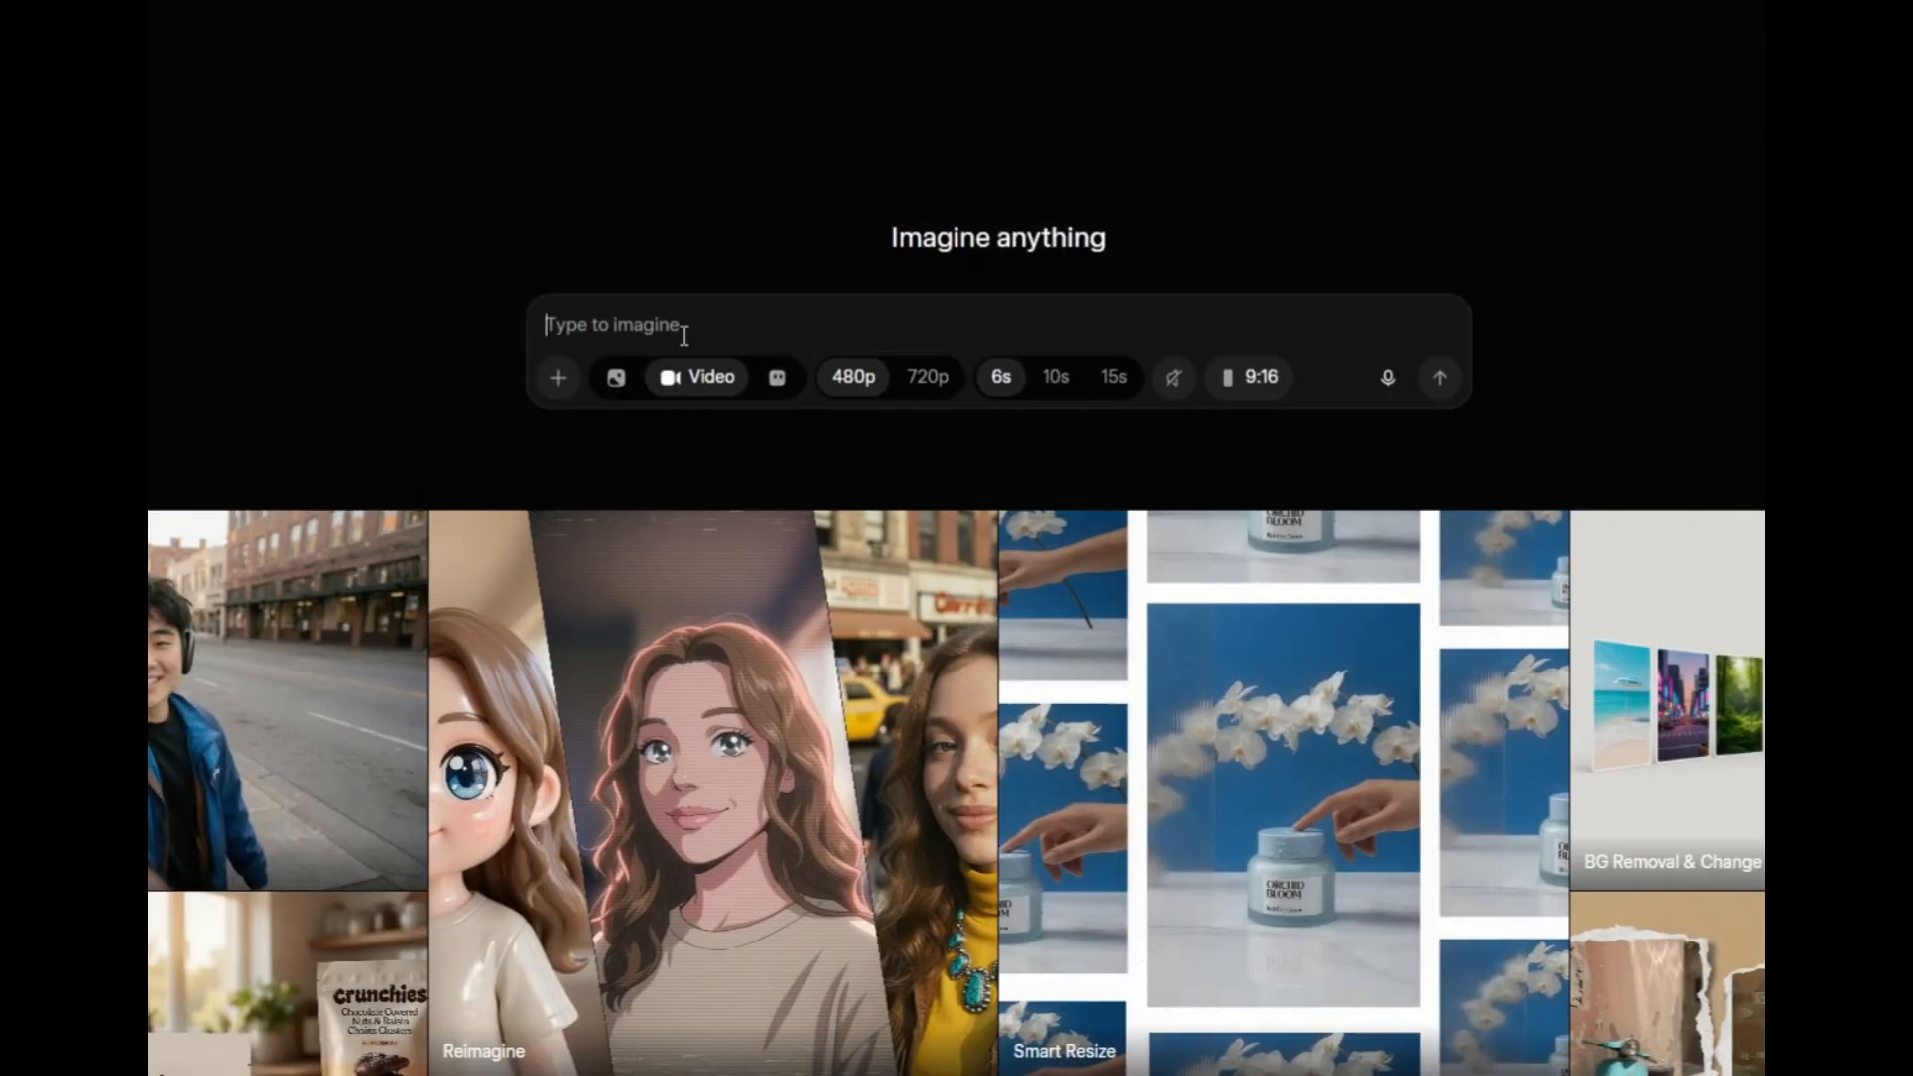
text(turn this into video, image 1 and then image 2 and then image 3 should be as followed)
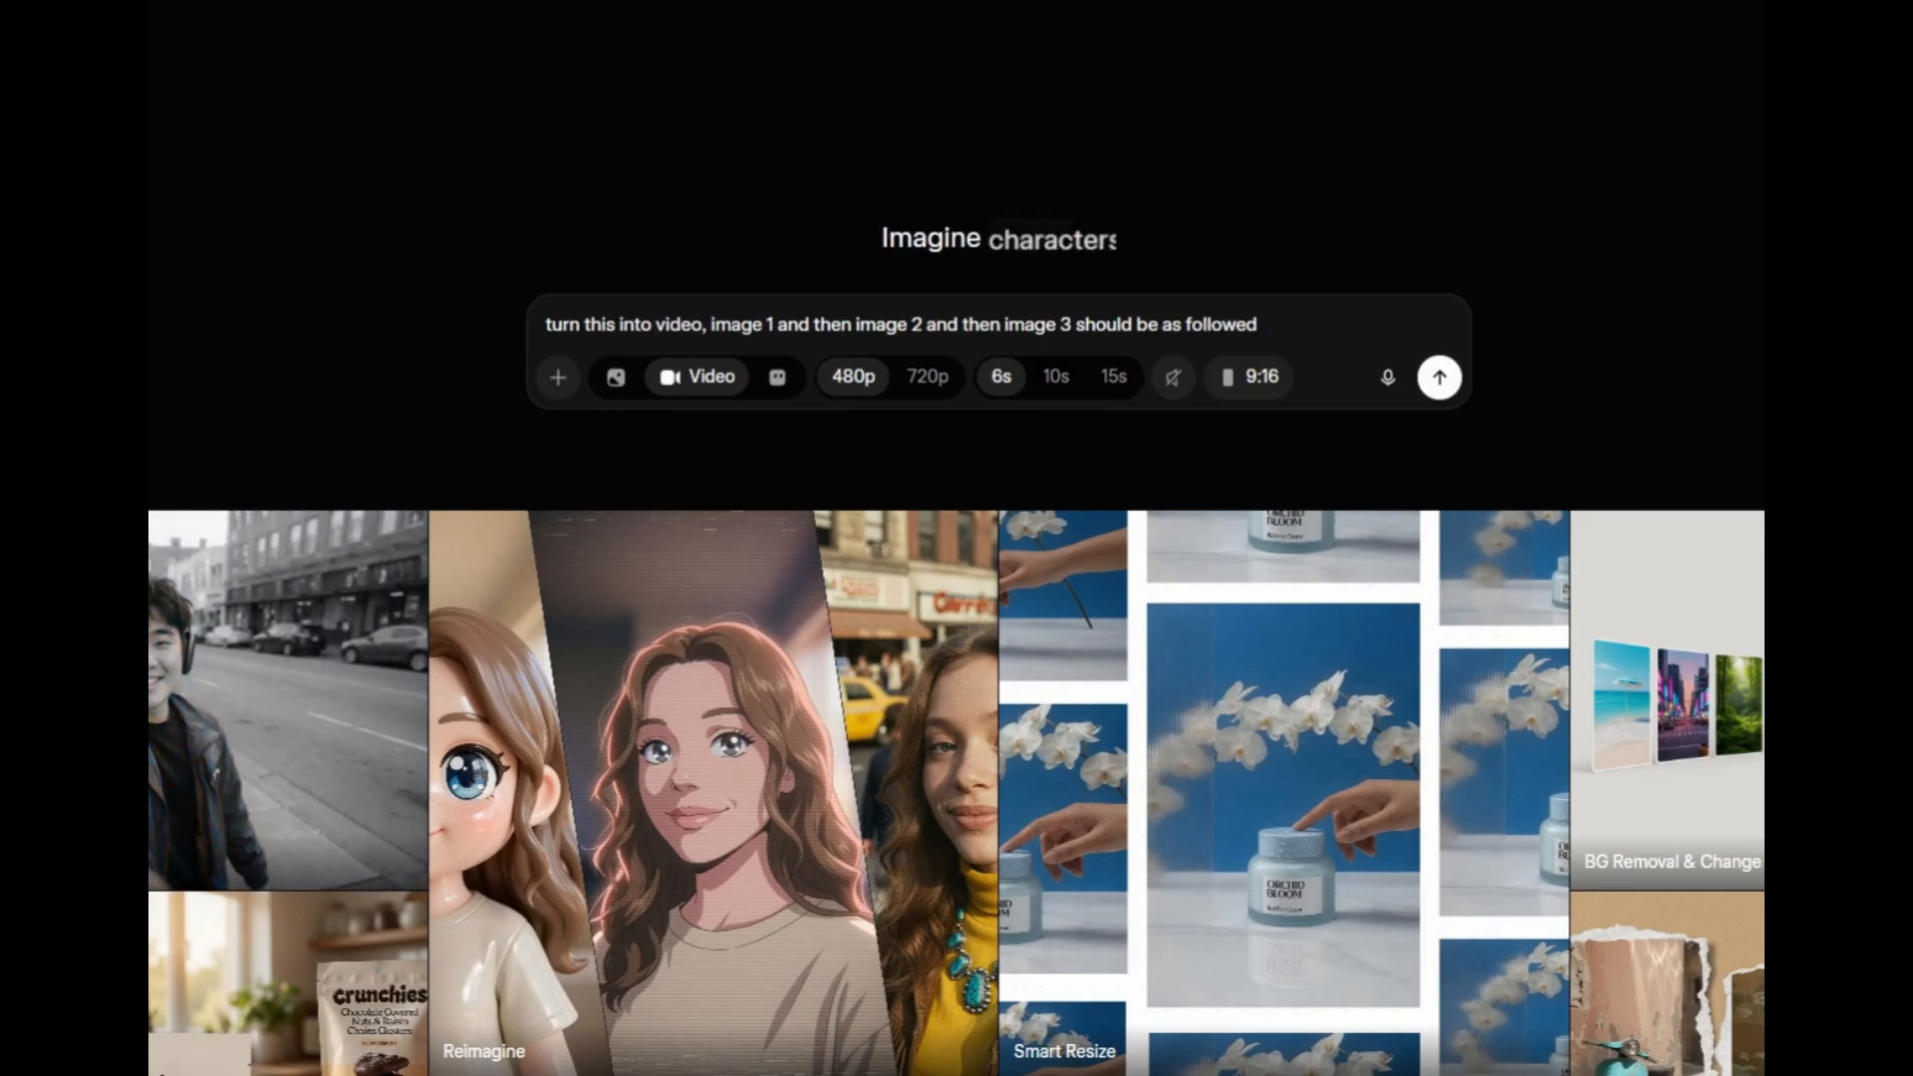
drag(897, 1075, 895, 339)
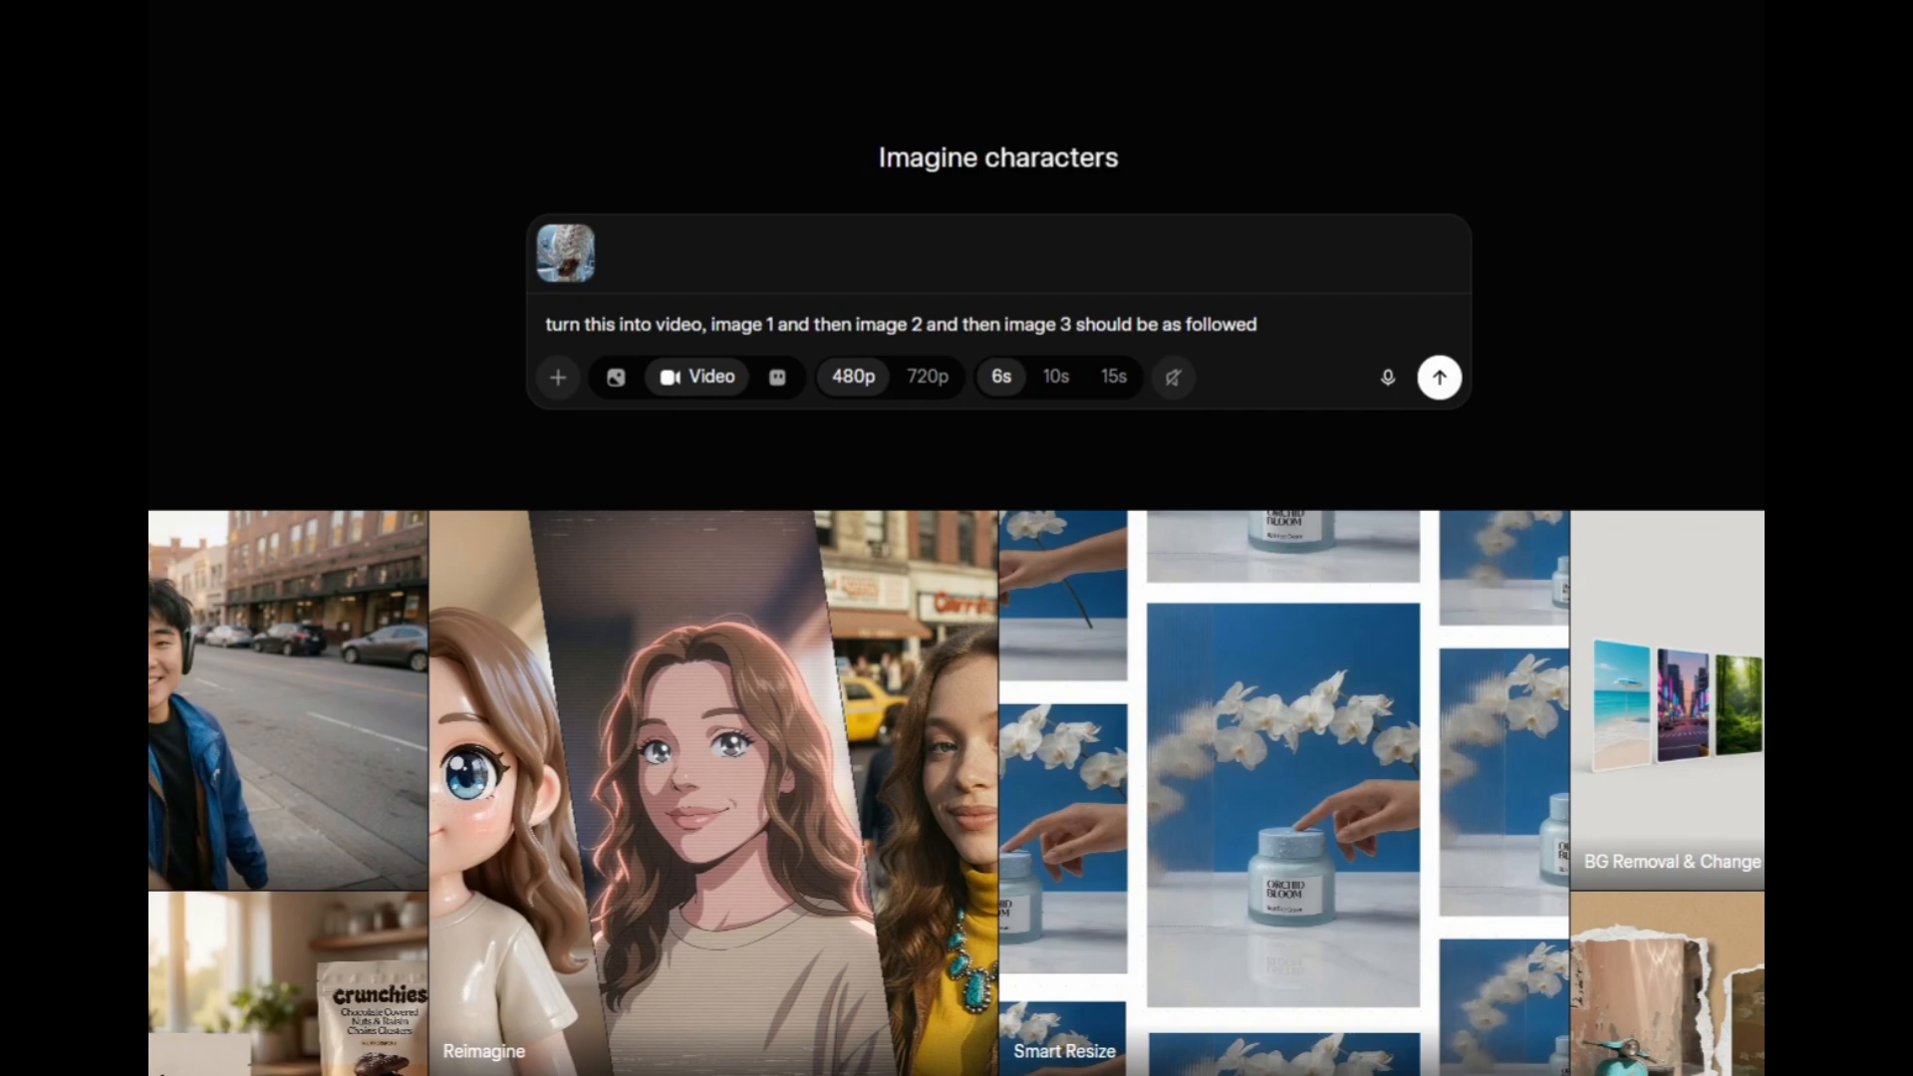
drag(150, 342, 815, 348)
drag(149, 342, 815, 374)
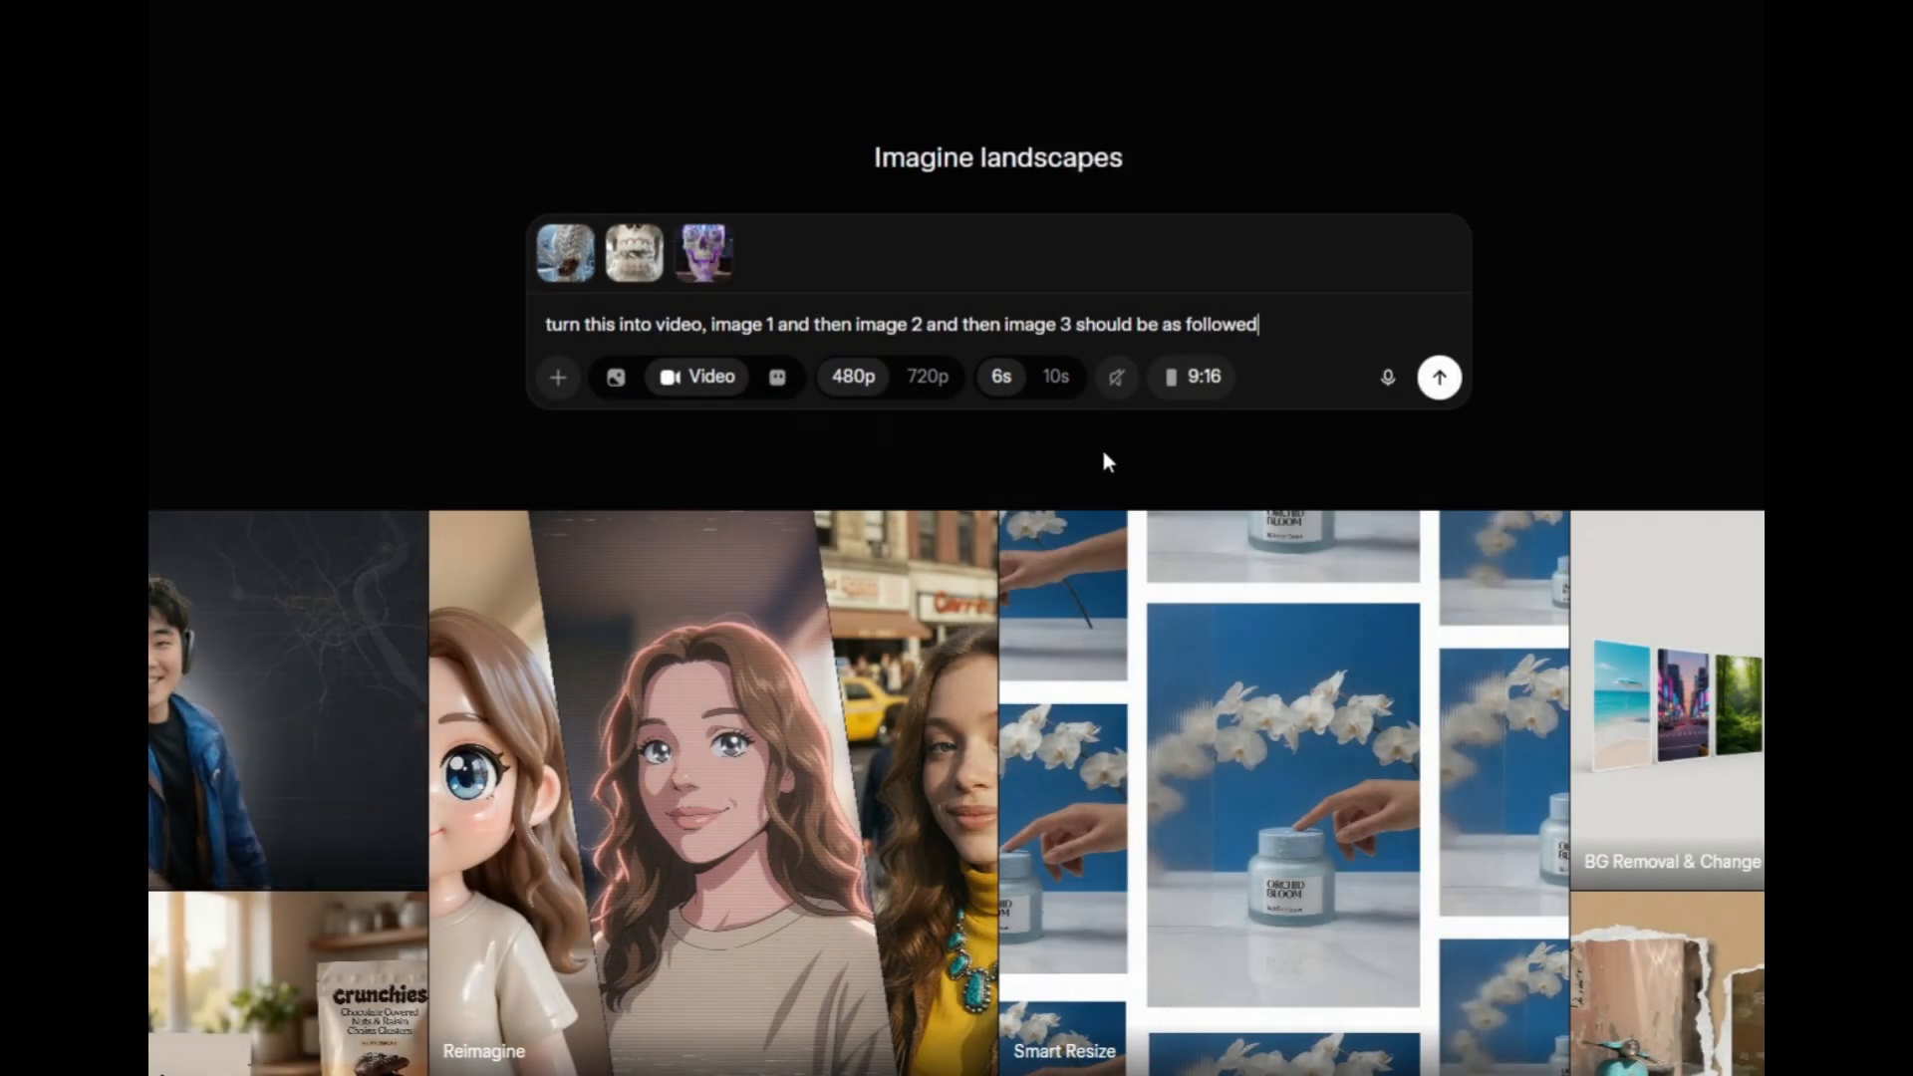
Generate the silent 480p, 6s, 9:16 video from the three attached skeleton images.
click(1440, 377)
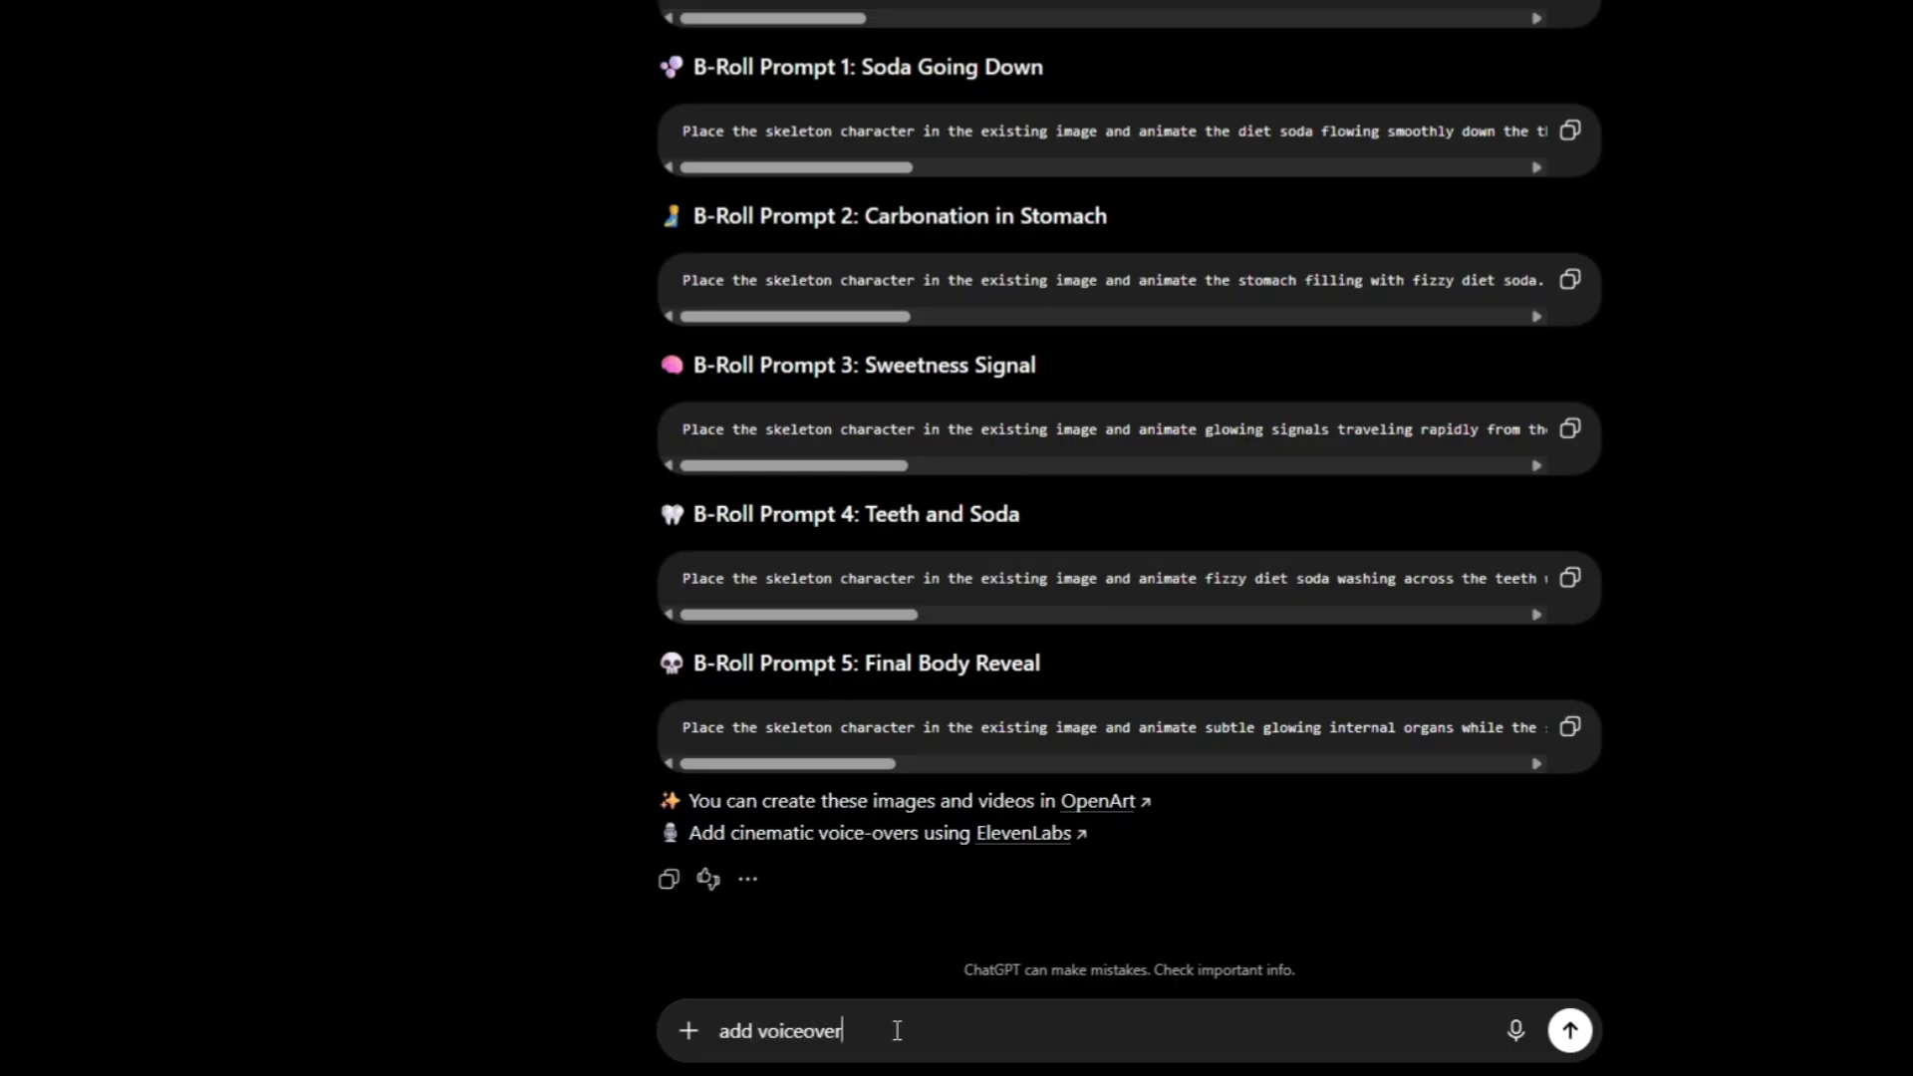
Ask ChatGPT to "add voiceover" and generate the diet soda script as speech in ElevenLabs with the True - Crime & Horror Narrator voice.
key(Return)
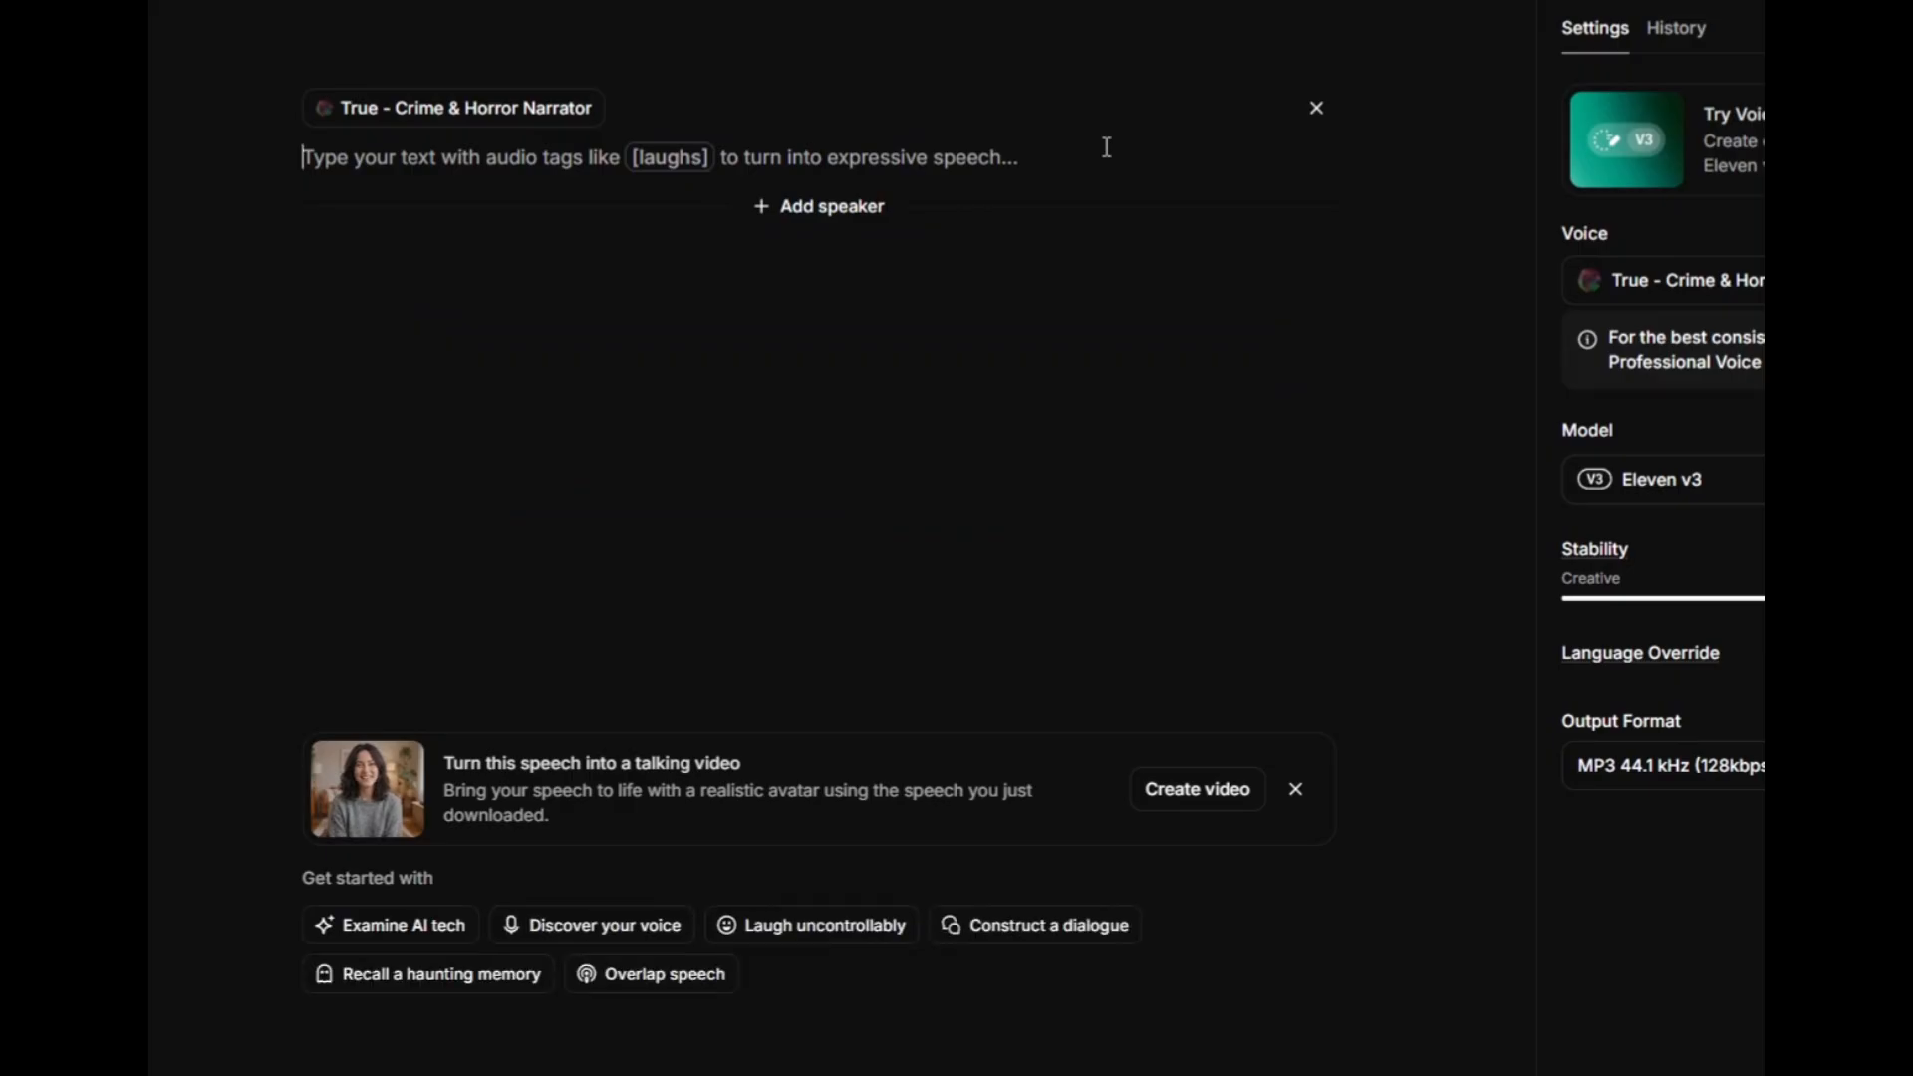
text(You crack open a diet soda thinking, "No sugar, no problem."  The moment you take a sip, the intense sweet taste hits your tongue—even though there’s little or no sugar.  Next, the fizzy drink reaches your stomach, where carbonation can leave you feeling bloated or make you burp.  Meanwhile, that sweet taste sends signals to your brain, letting it know something sweet just arrived.  And sugar-free doesn’t mean acid-free. Many diet sodas are acidic, so frequent sipping can contribute to enamel erosion over time.  If it contains caffeine, you may also feel more alert for a while.  So diet soda can cut out the sugar and calories—but your body still reacts to what’s inside.)
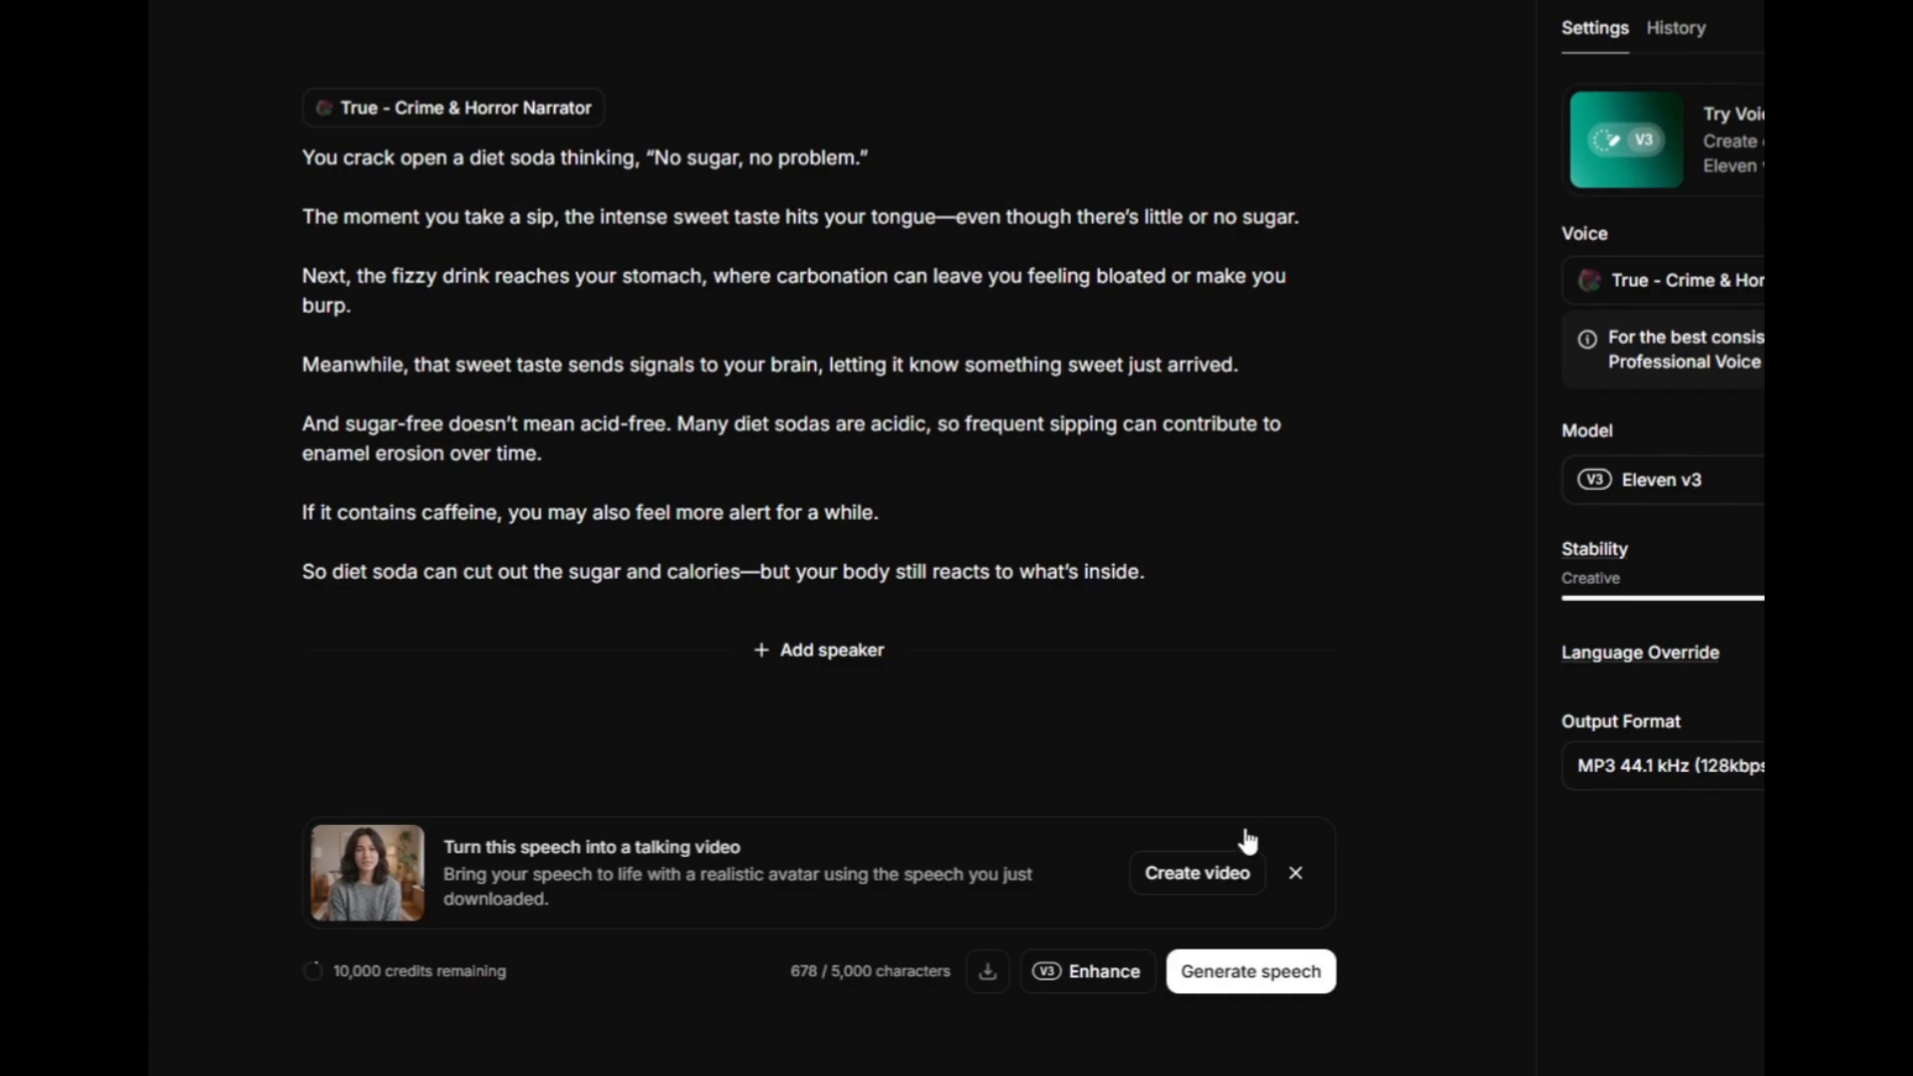
click(1272, 977)
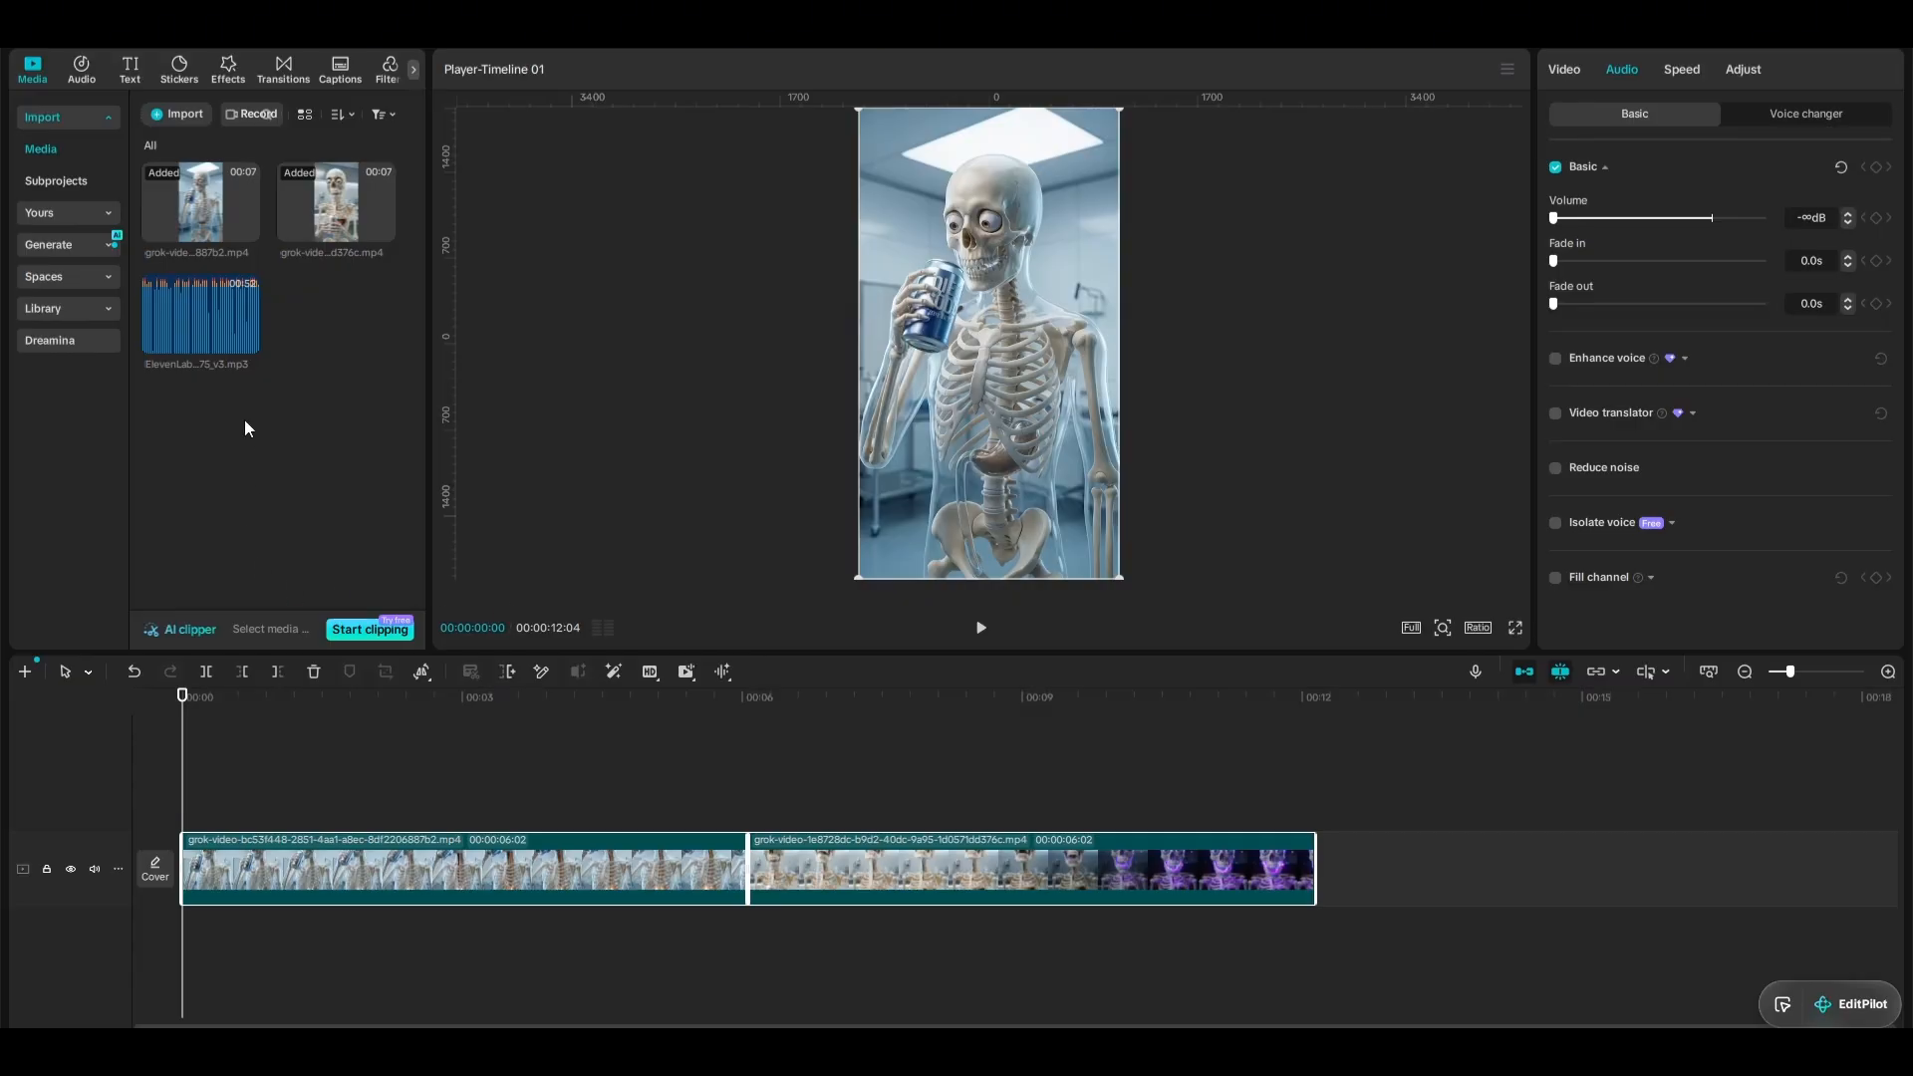
In the CapCut project, place the ElevenLabs voiceover under the two skeleton clips at the timeline start and raise its volume.
drag(190, 305, 122, 917)
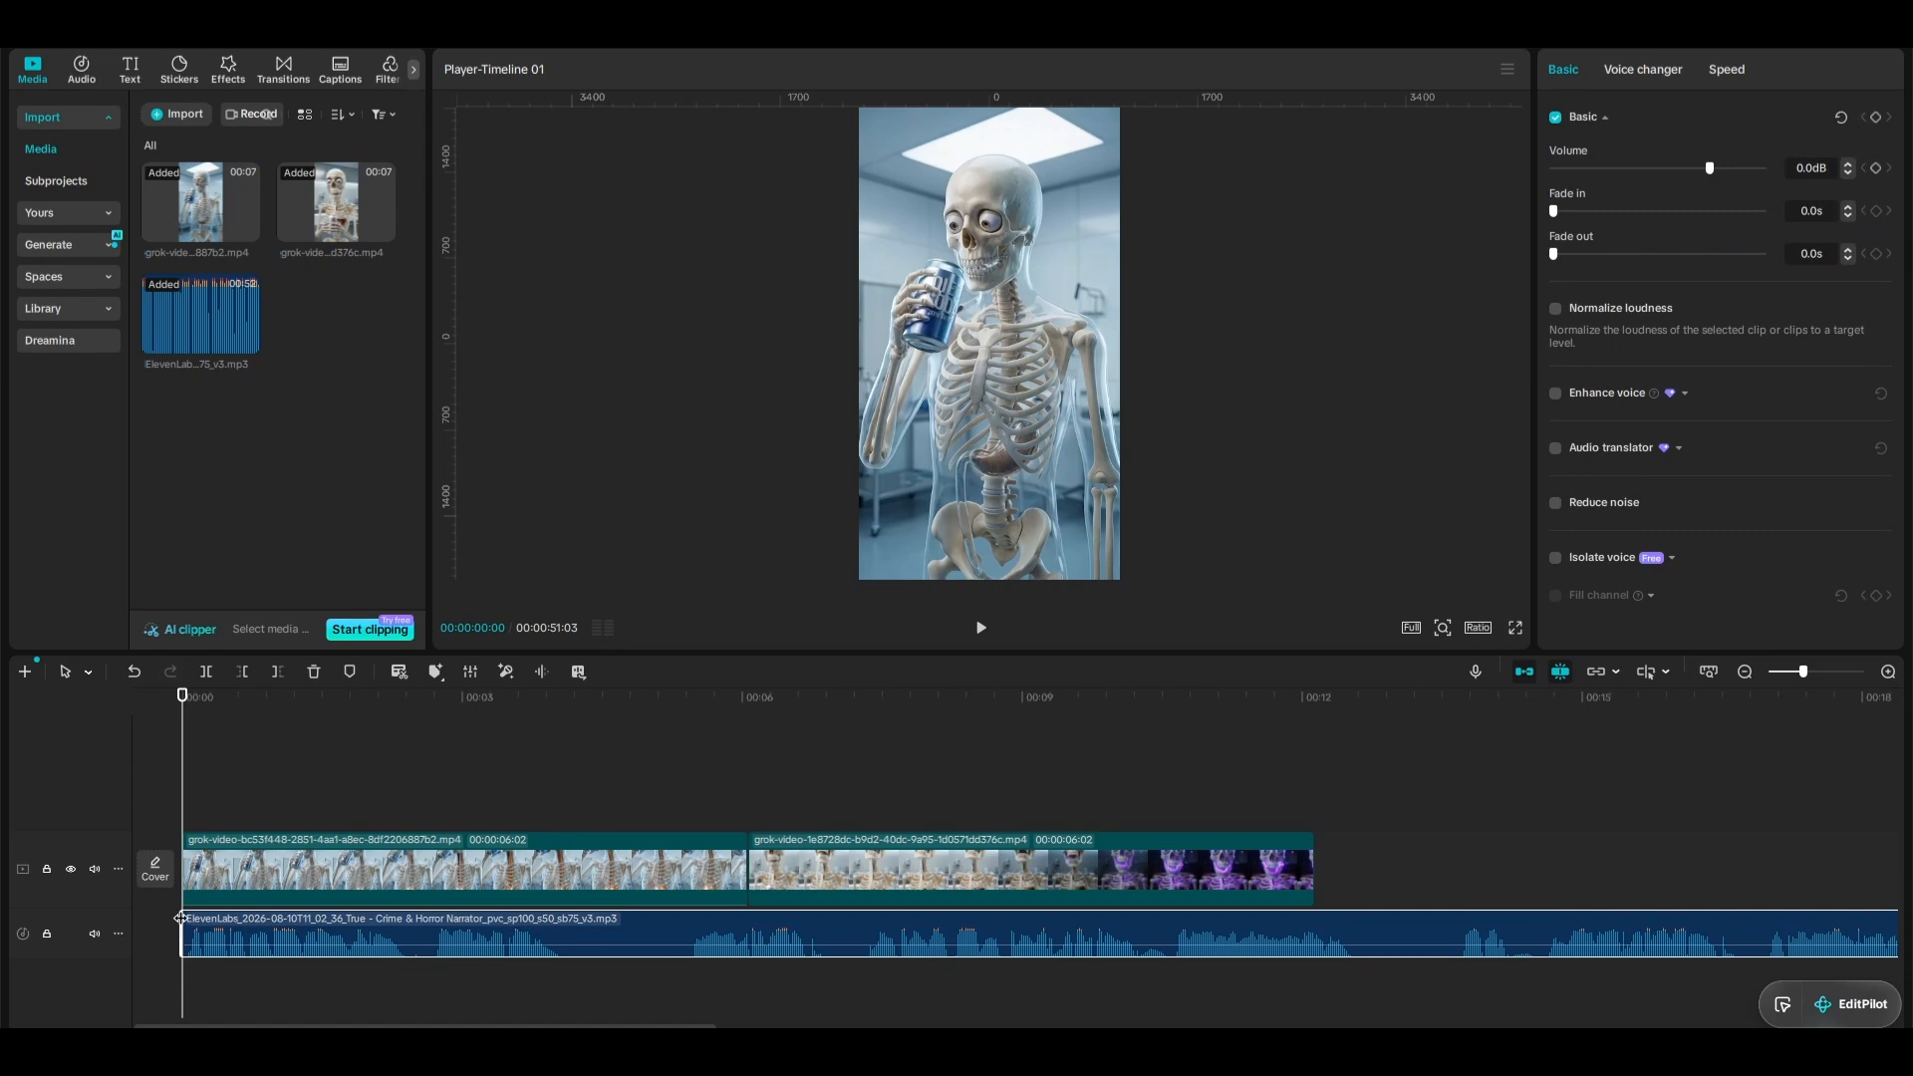
drag(1710, 169, 1894, 155)
Set the voiceover's speed to 1.40x and enable changing the audio pitch with the speed.
click(1727, 70)
click(1884, 144)
click(1884, 144)
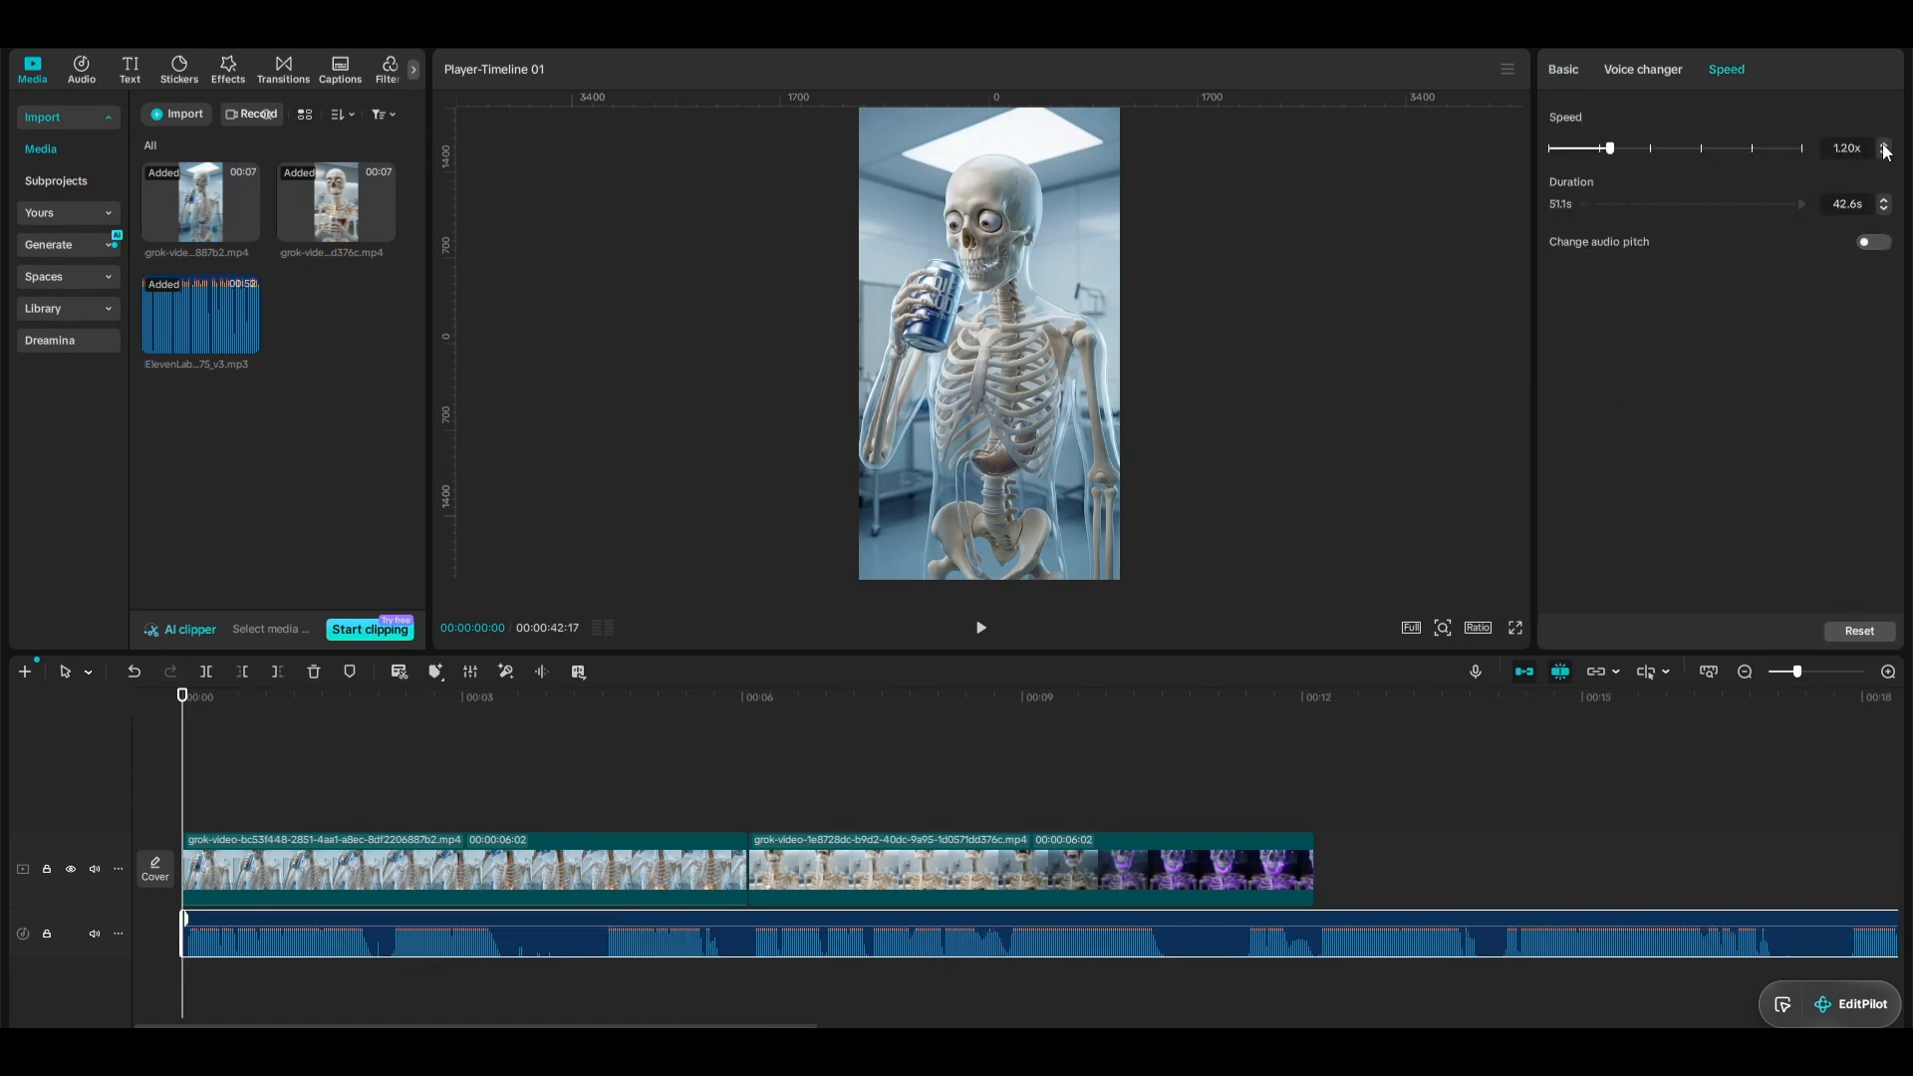
click(1884, 145)
click(1884, 145)
click(1874, 242)
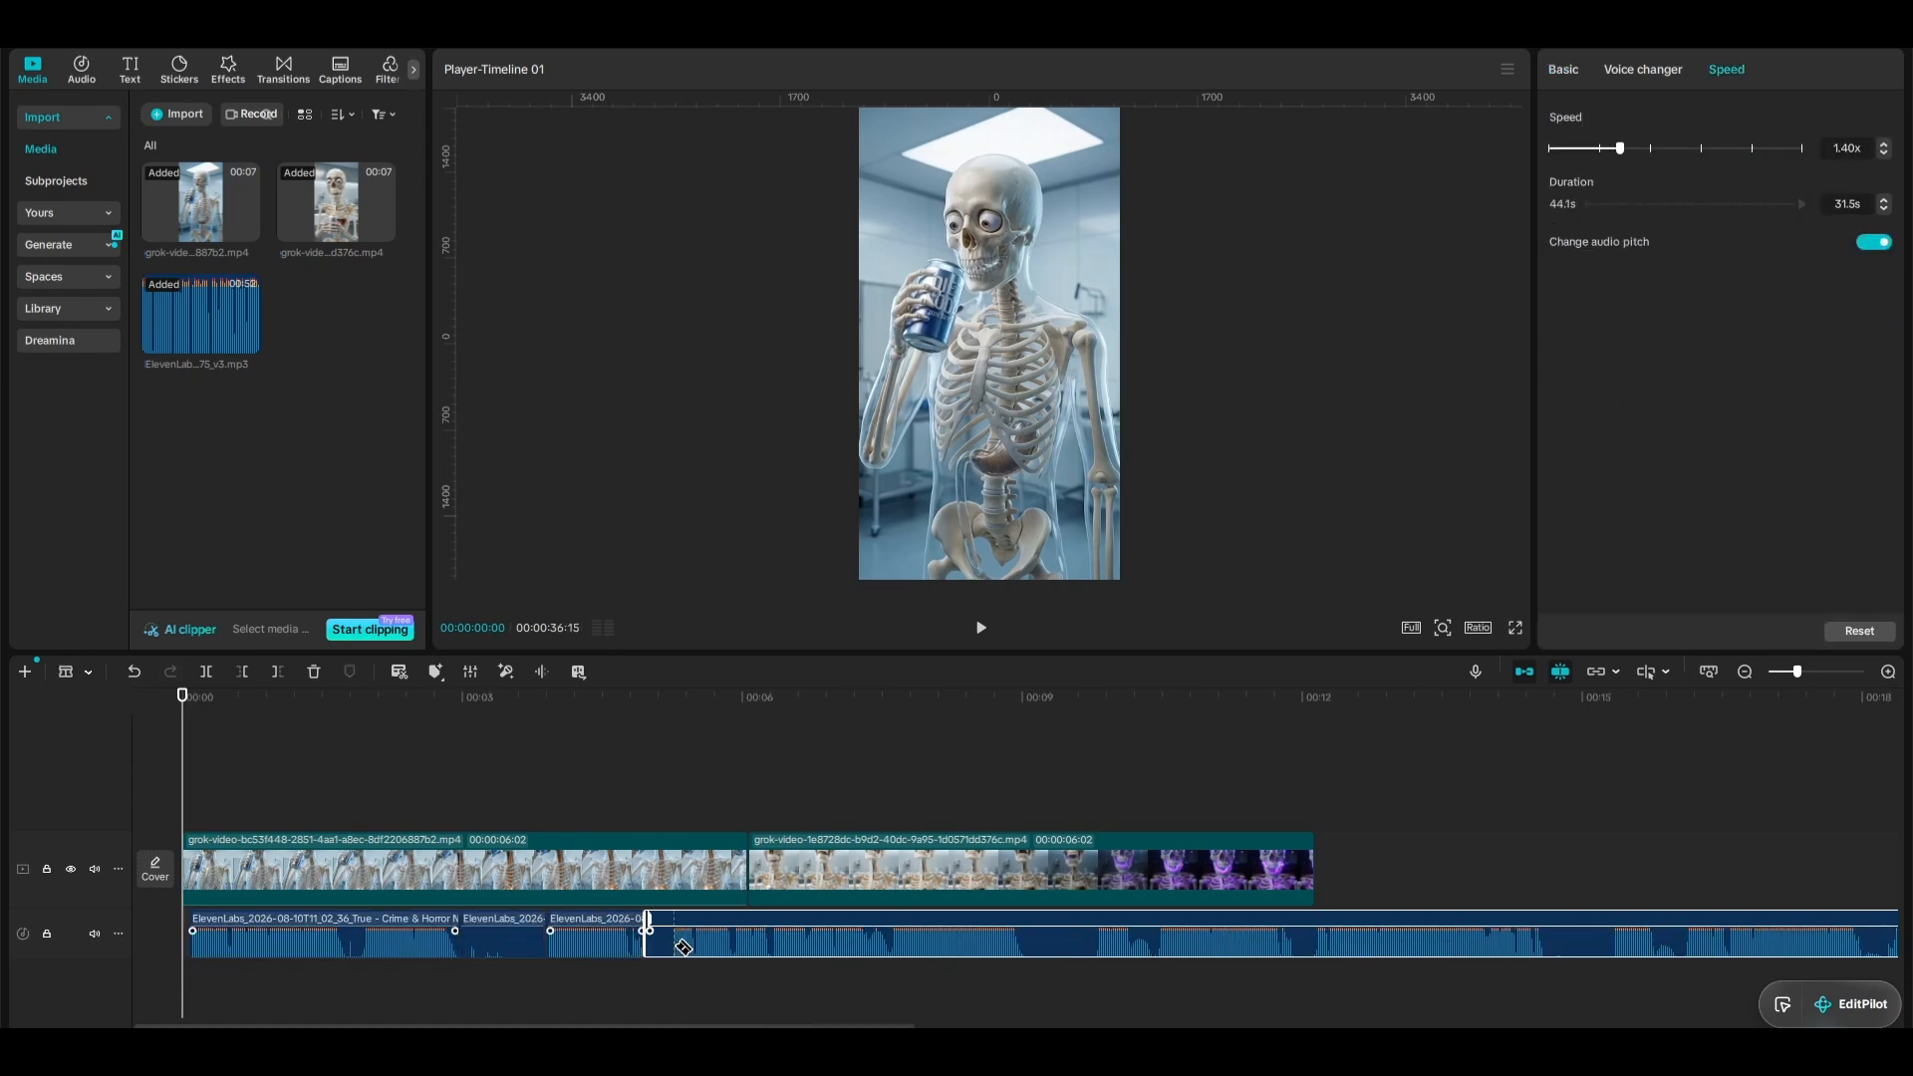
Split the voiceover at the start and end of its silent pauses along the timeline.
scroll(1098, 945, right, 8)
click(776, 940)
click(845, 941)
click(1309, 940)
click(1416, 941)
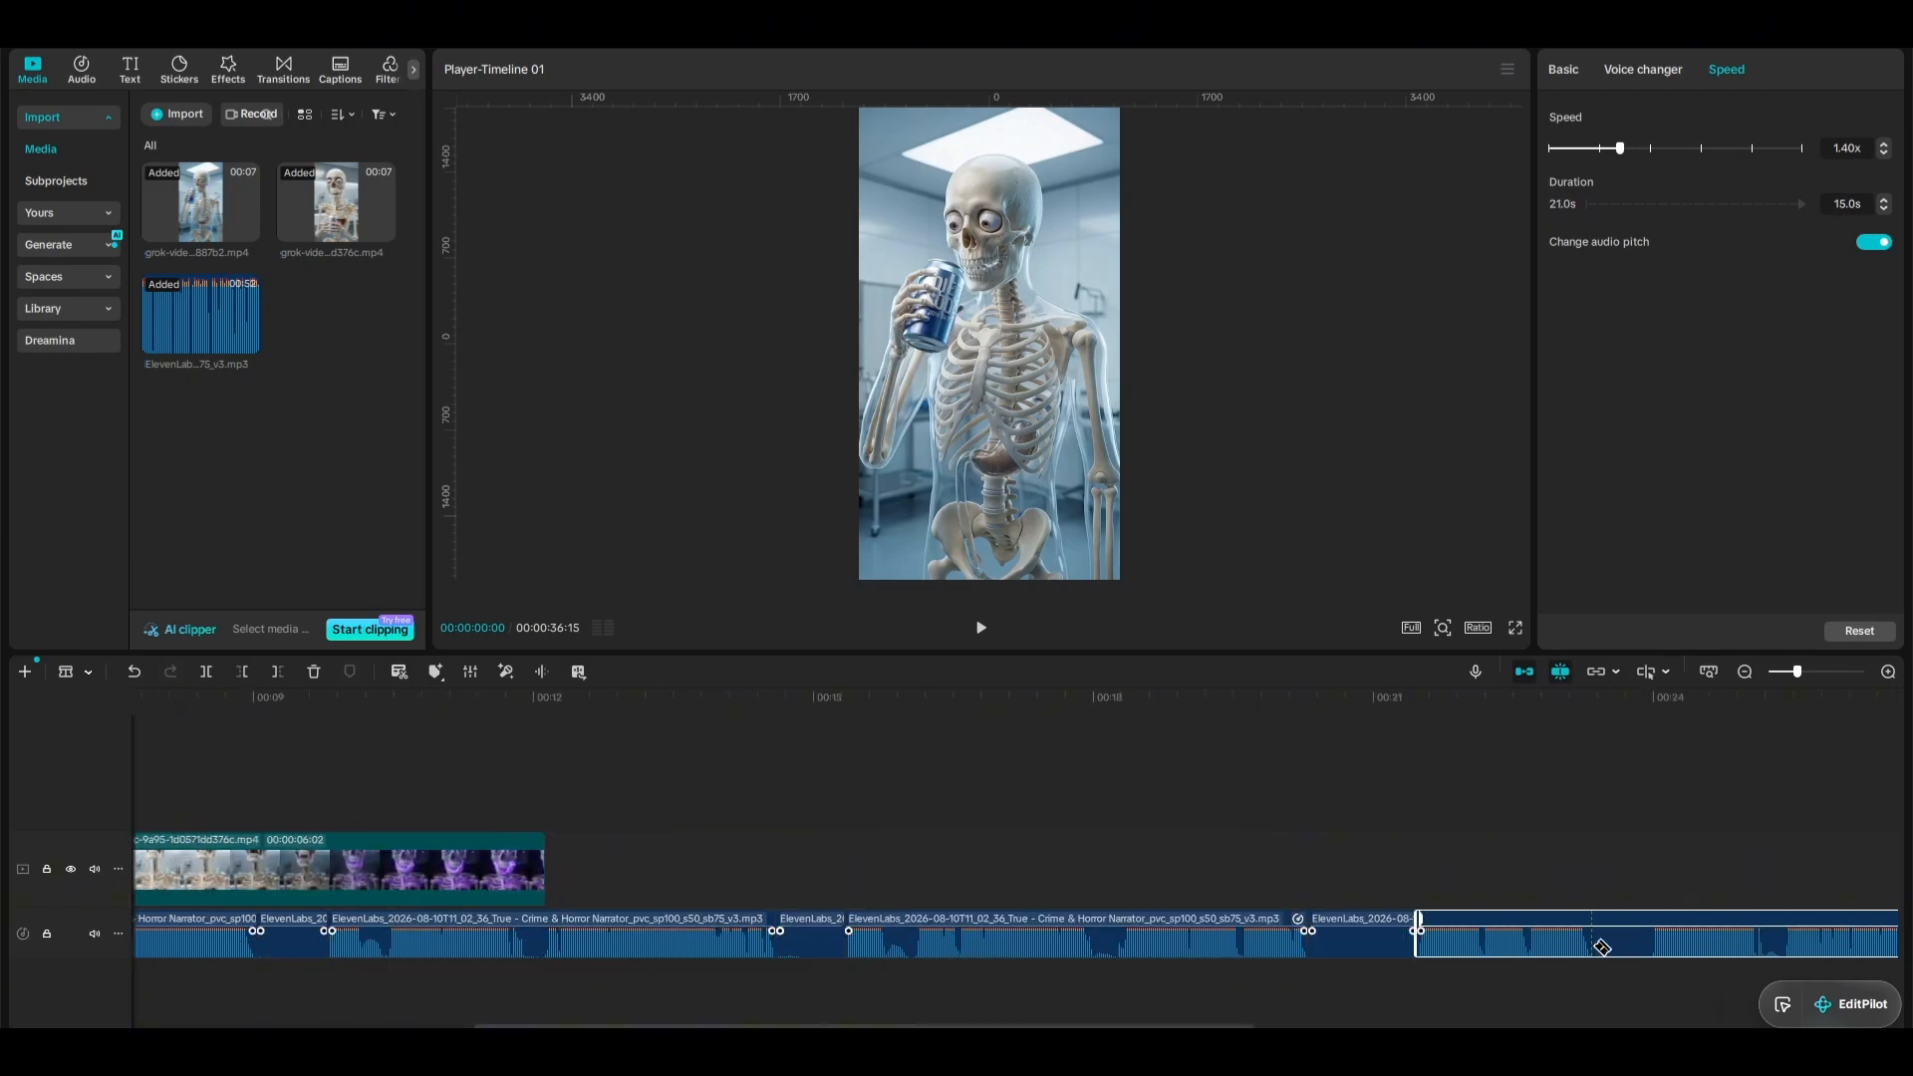
Remove the first silent voiceover piece and split the opening segment at 00:00:01:21 to tighten its pause.
scroll(500, 944, left, 8)
click(491, 942)
click(342, 975)
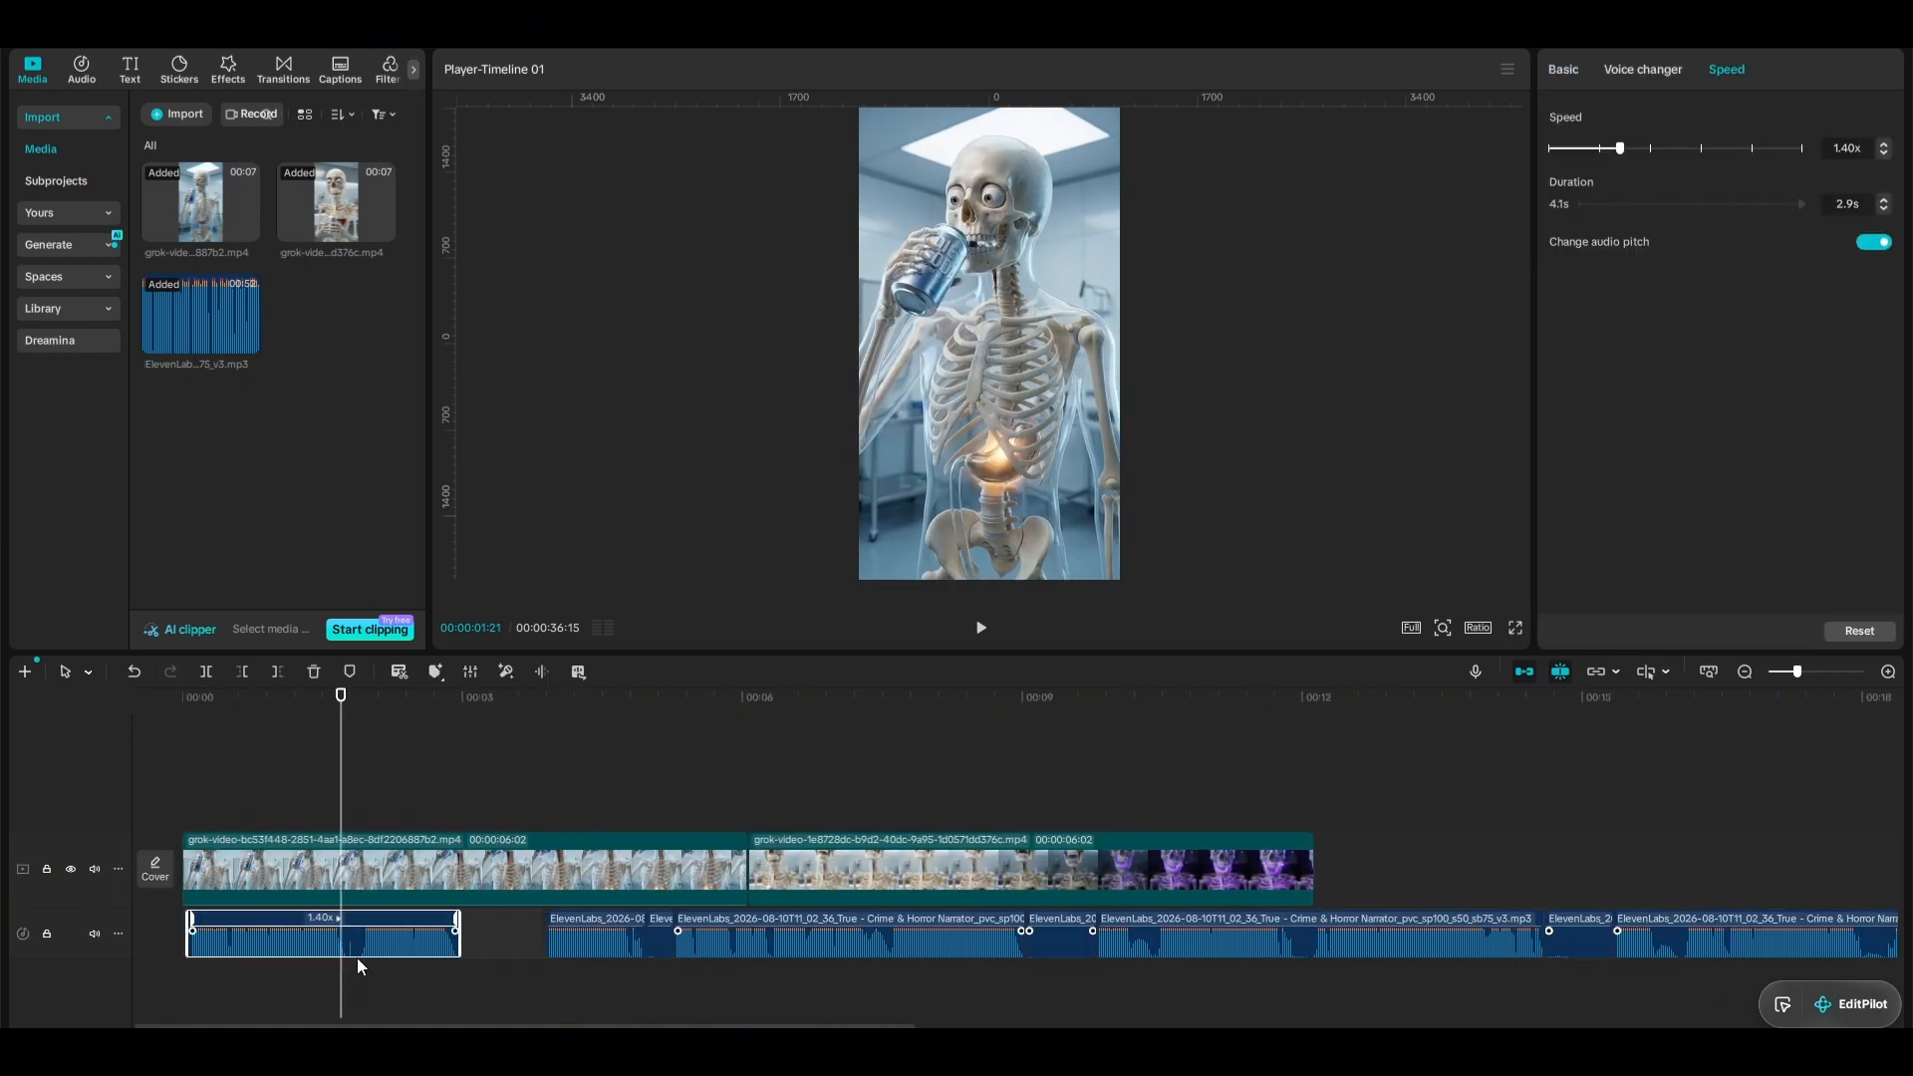
key(ctrl+b)
drag(389, 944, 373, 943)
Delete the next silent voiceover piece and shift the following spoken segments earlier to close the gaps.
click(667, 942)
key(Delete)
drag(603, 945, 492, 945)
drag(798, 945, 656, 945)
drag(1212, 948, 999, 951)
Select both skeleton video clips and slow them to 0.7x speed.
click(1307, 821)
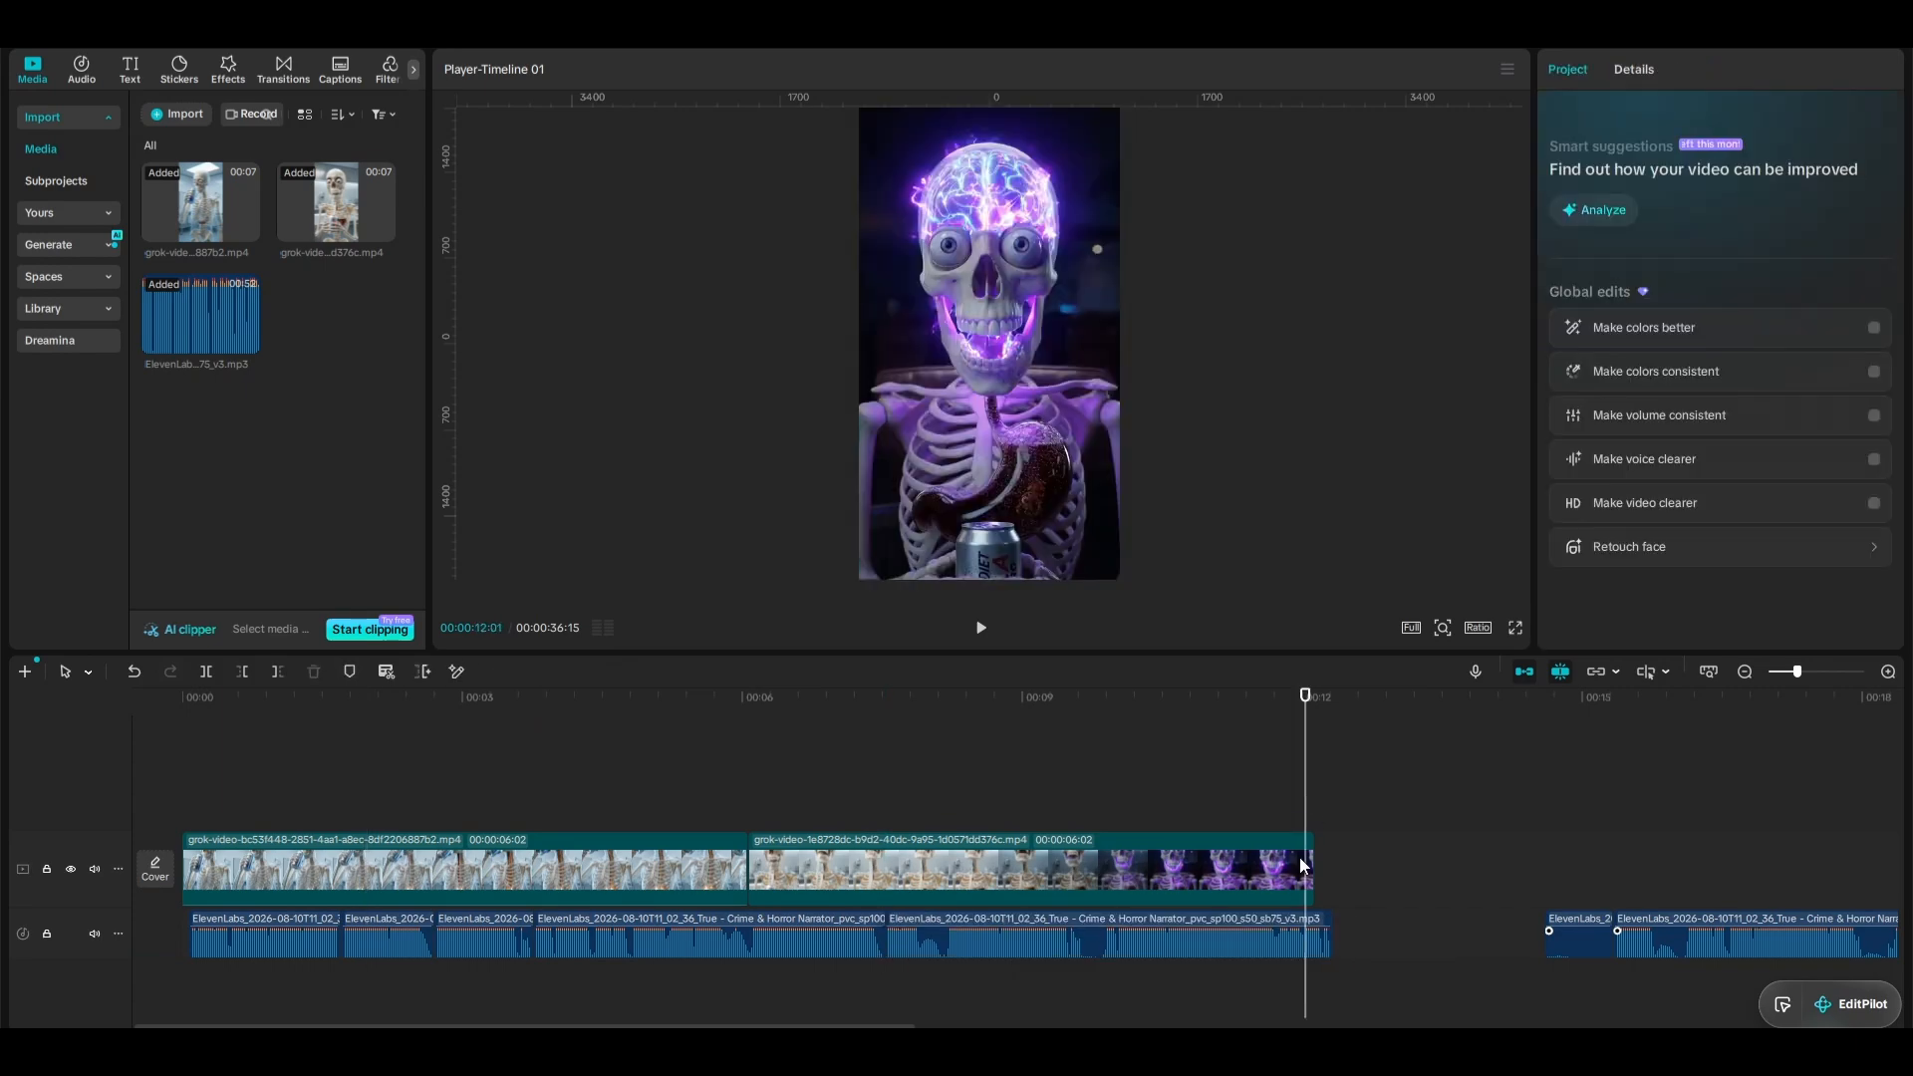
drag(1367, 882, 698, 865)
click(1683, 68)
click(1884, 197)
click(1884, 197)
Close the remaining voiceover pause and delete the surplus audio segments beyond the end of the video clips.
click(841, 813)
scroll(926, 943, right, 7)
click(926, 942)
key(Delete)
drag(1109, 947, 827, 913)
drag(1362, 839, 1891, 1012)
key(Delete)
Play the edited skeleton short from the beginning of the timeline.
click(182, 788)
key(space)
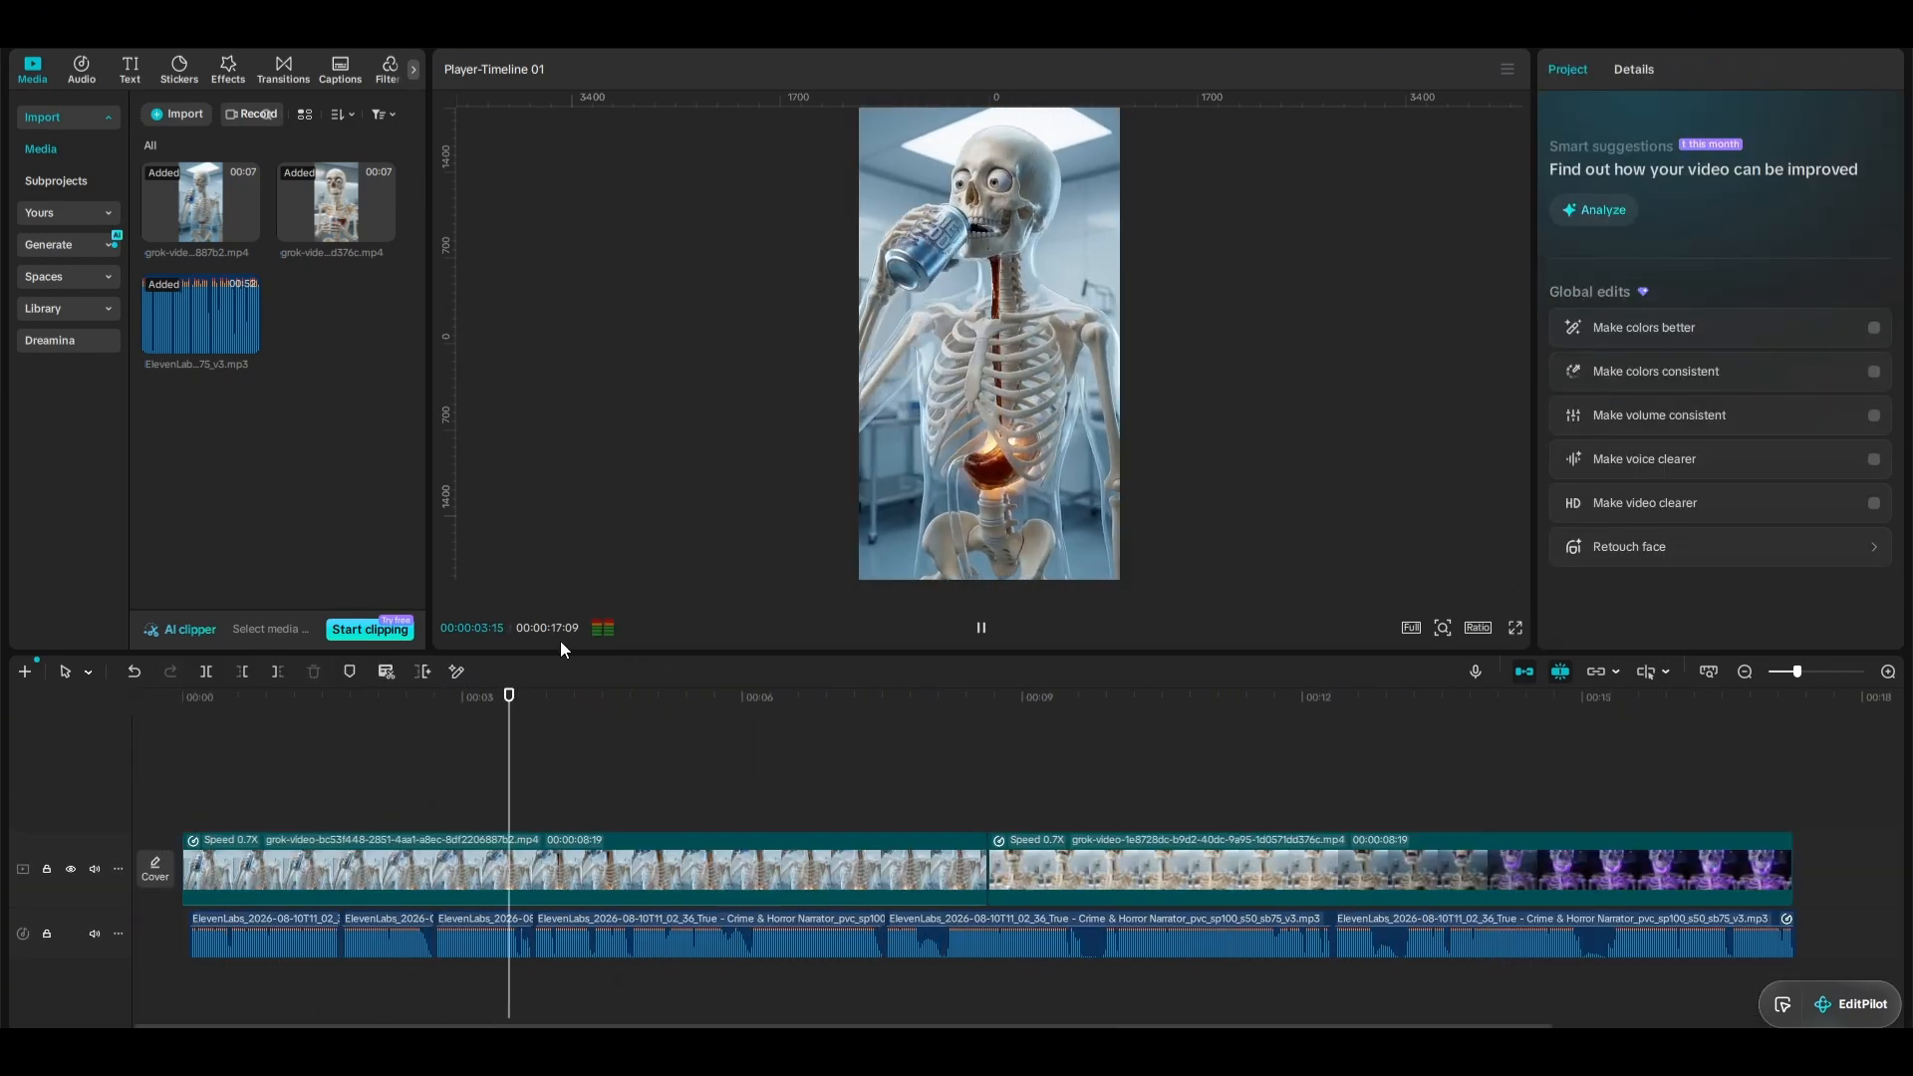